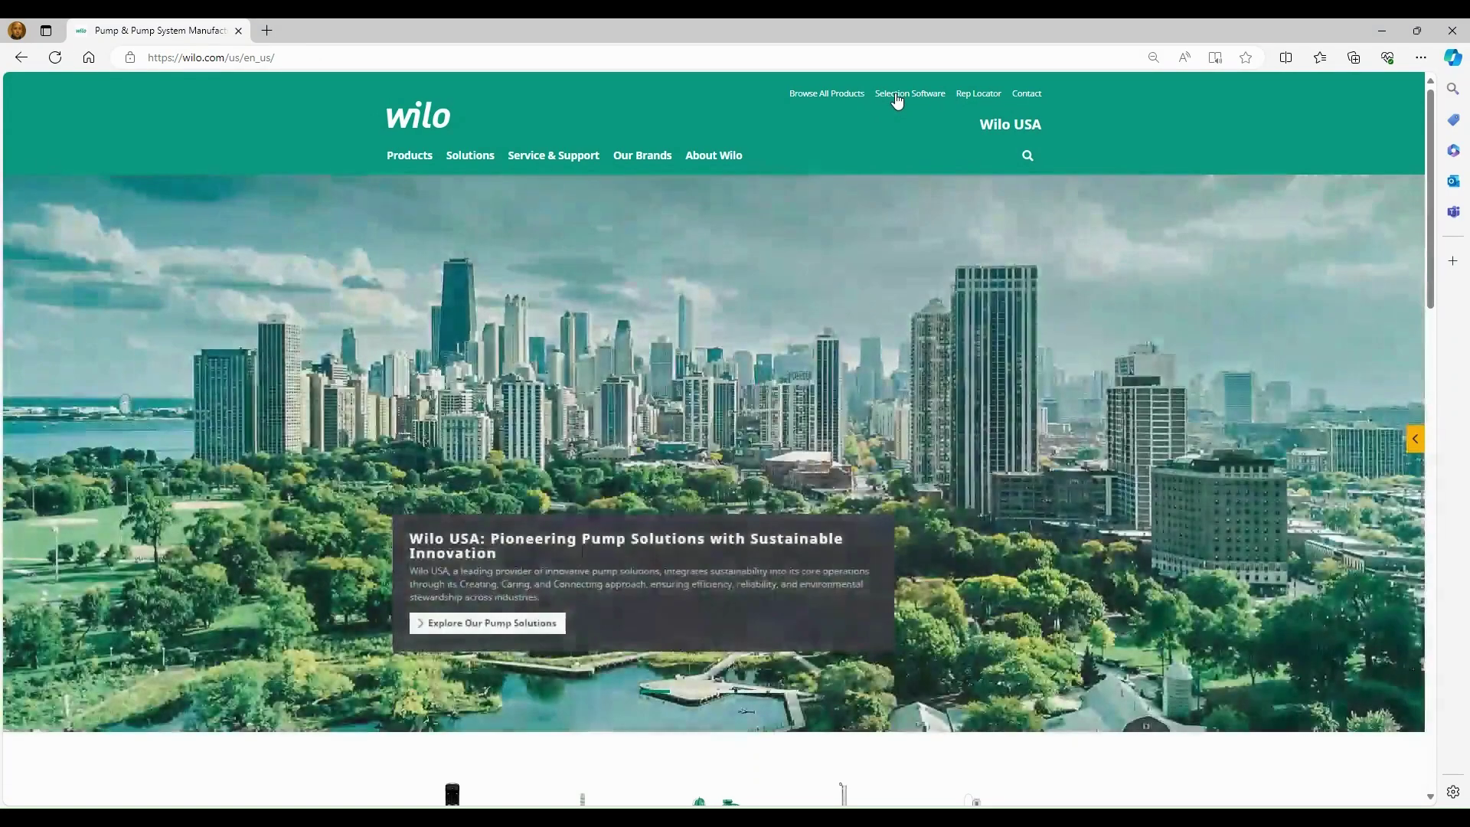
- Open Wilo's selection software, enter the portal from its sign-in page and start an equipment selection
click(896, 94)
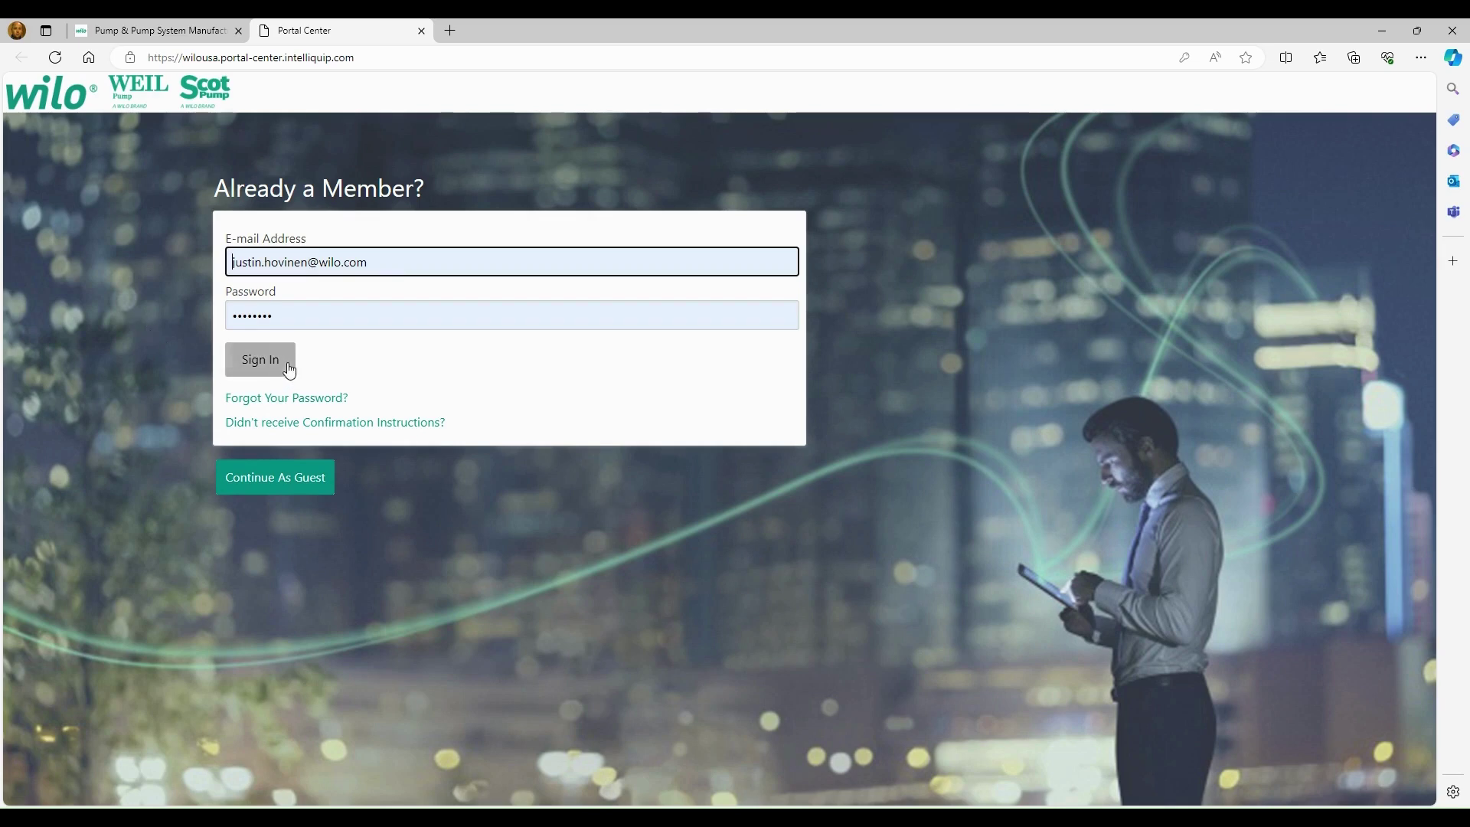
click(222, 490)
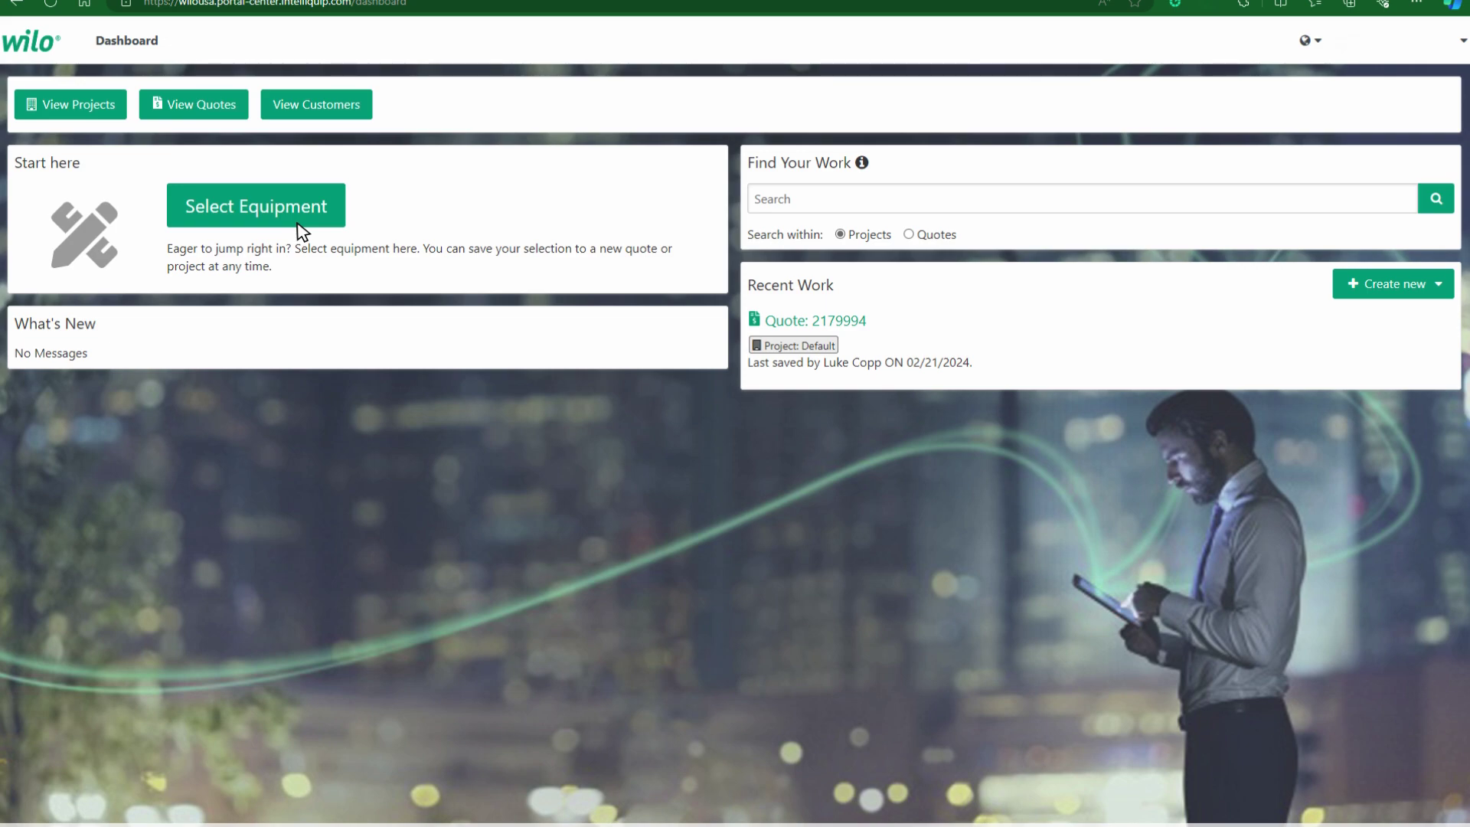
click(299, 228)
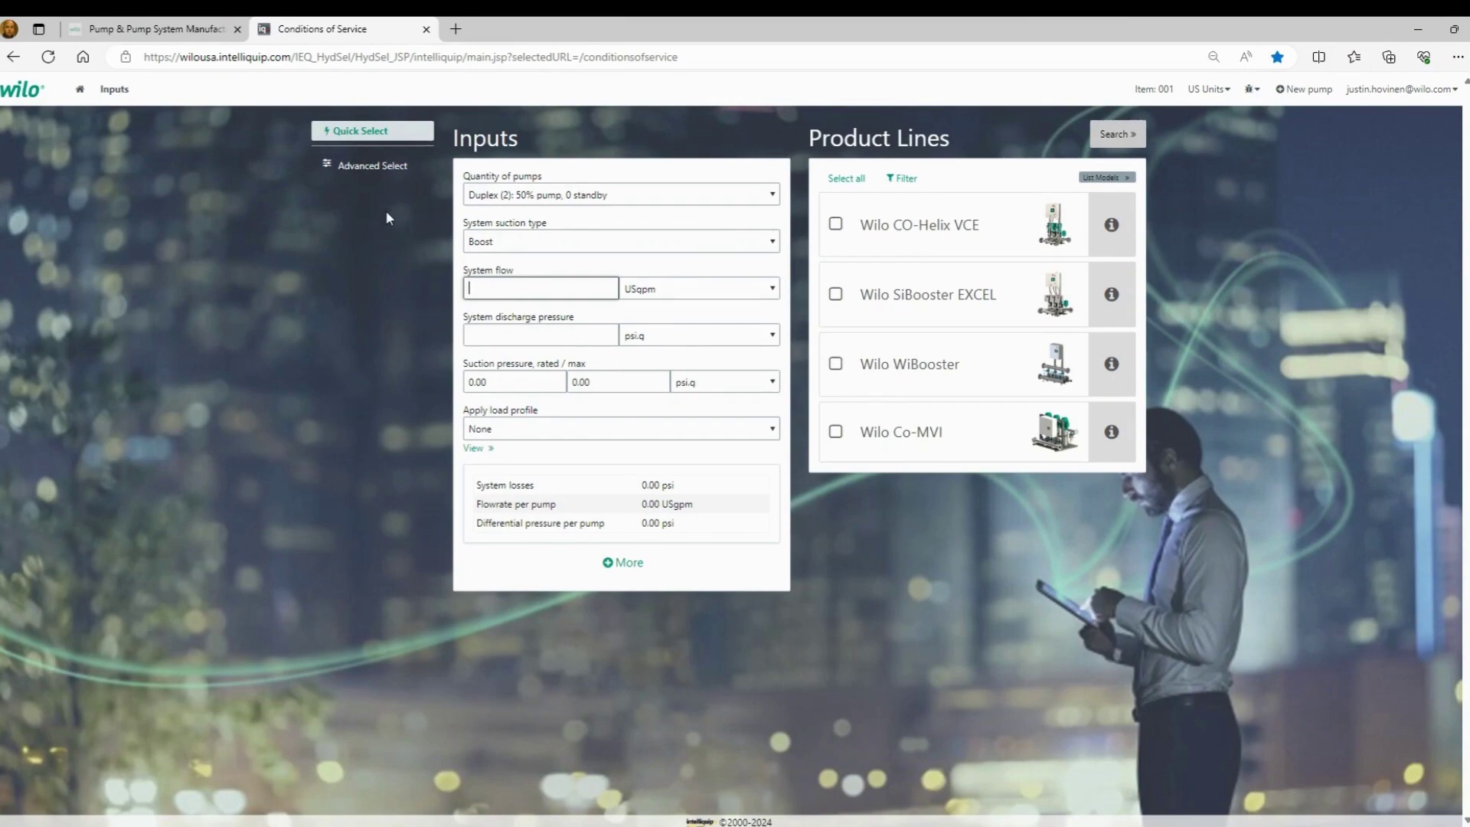
- Set the quantity of pumps to Triplex (3): 33% pump, 0 standby and the system flow to 300 USgpm
click(520, 201)
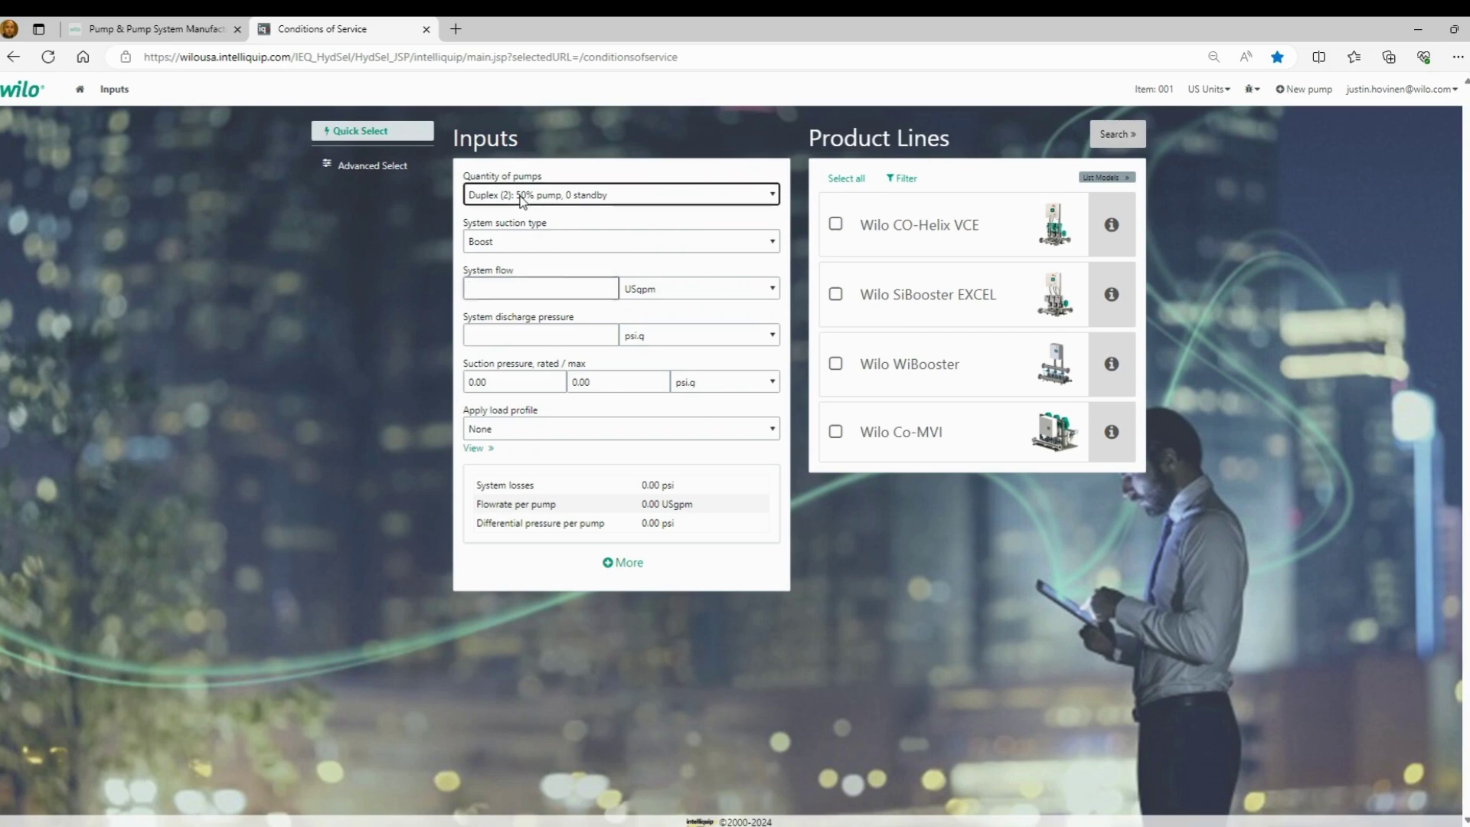
click(516, 243)
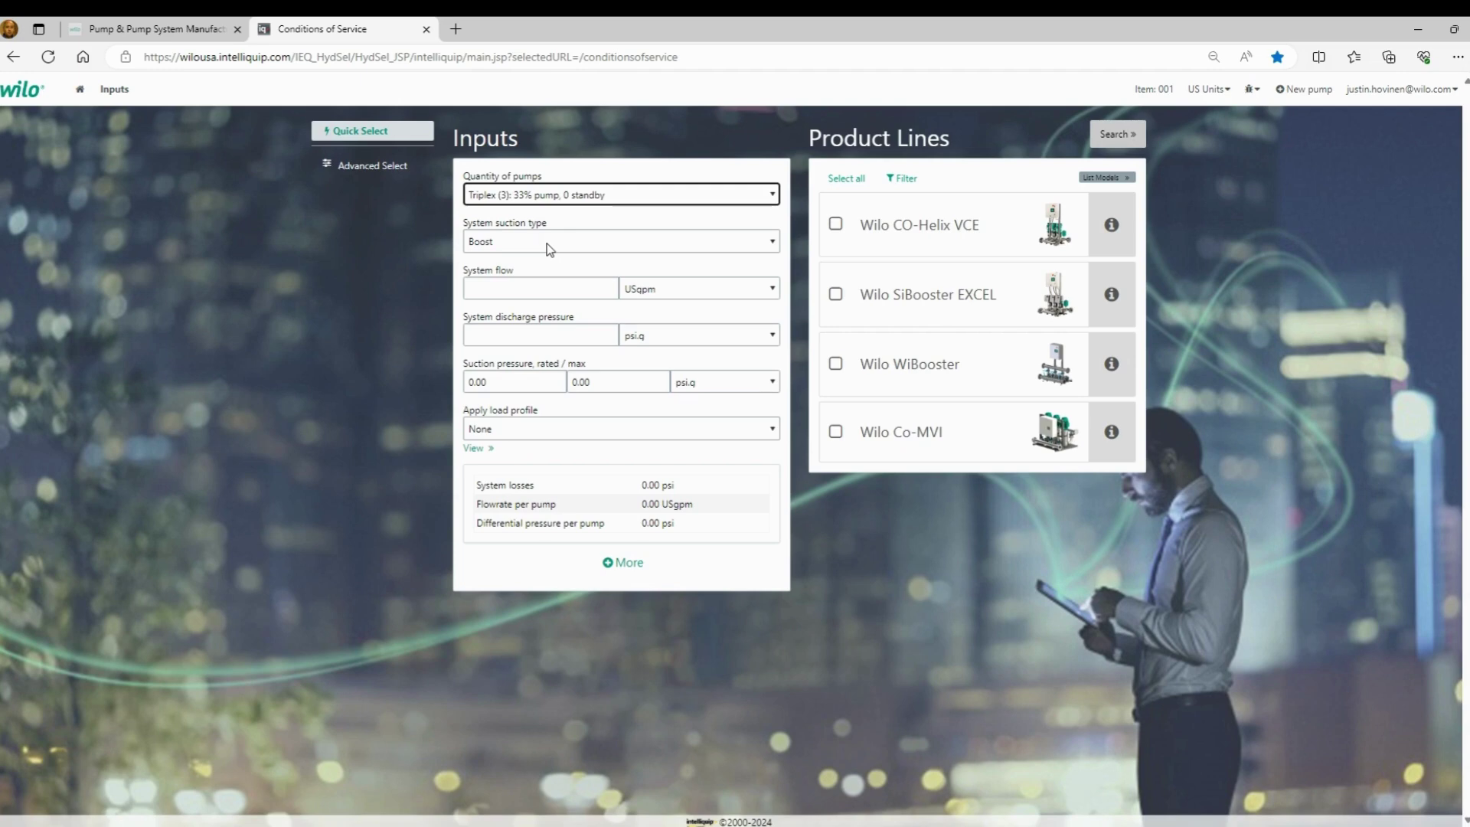
click(492, 285)
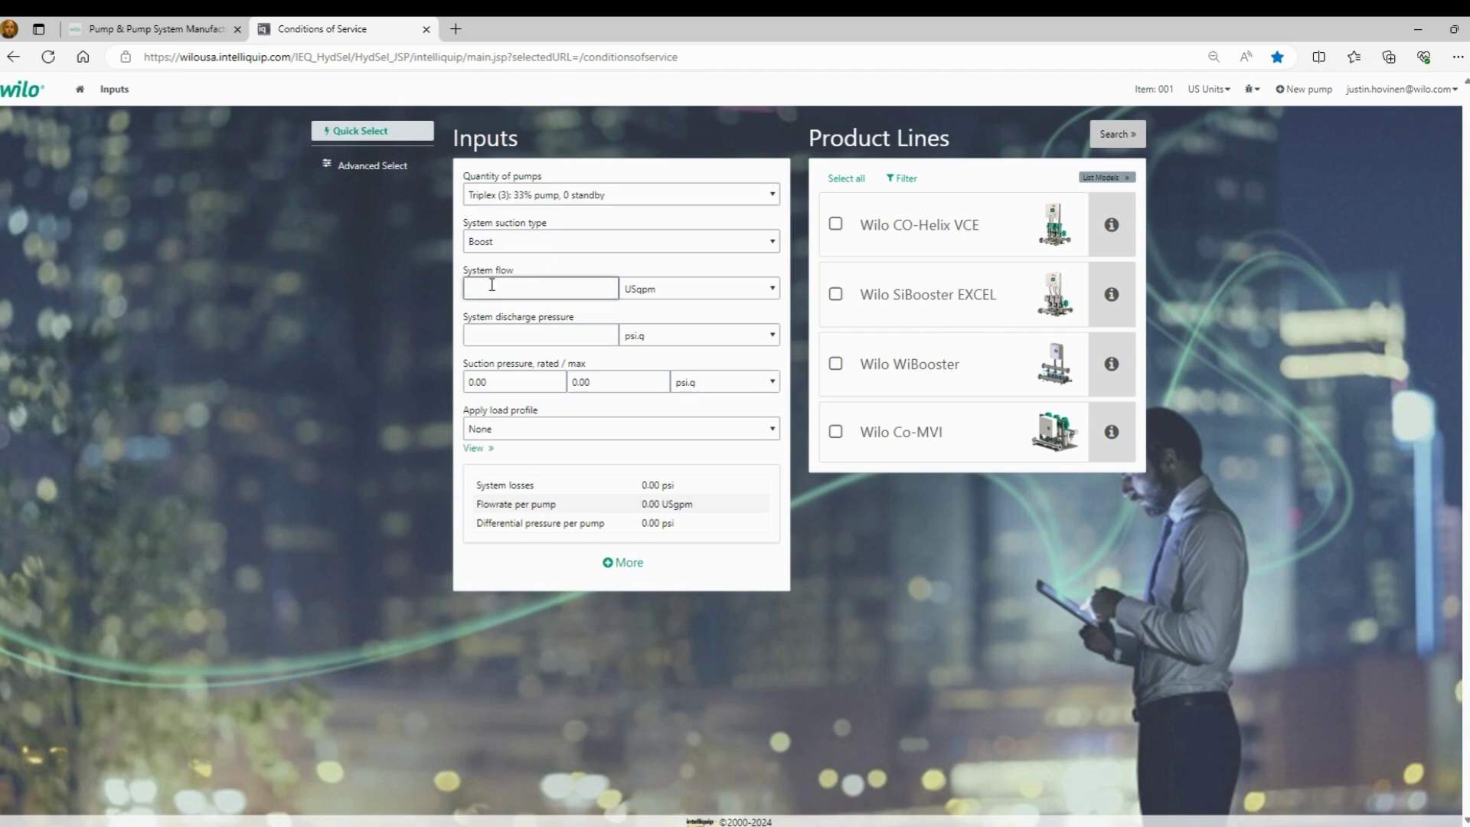
text(300)
click(299, 286)
- Set the pump quantity to Duplex (2): 50% pump, 0 standby, with 80 psi.g system discharge pressure and 20 psi.g rated suction pressure
click(518, 193)
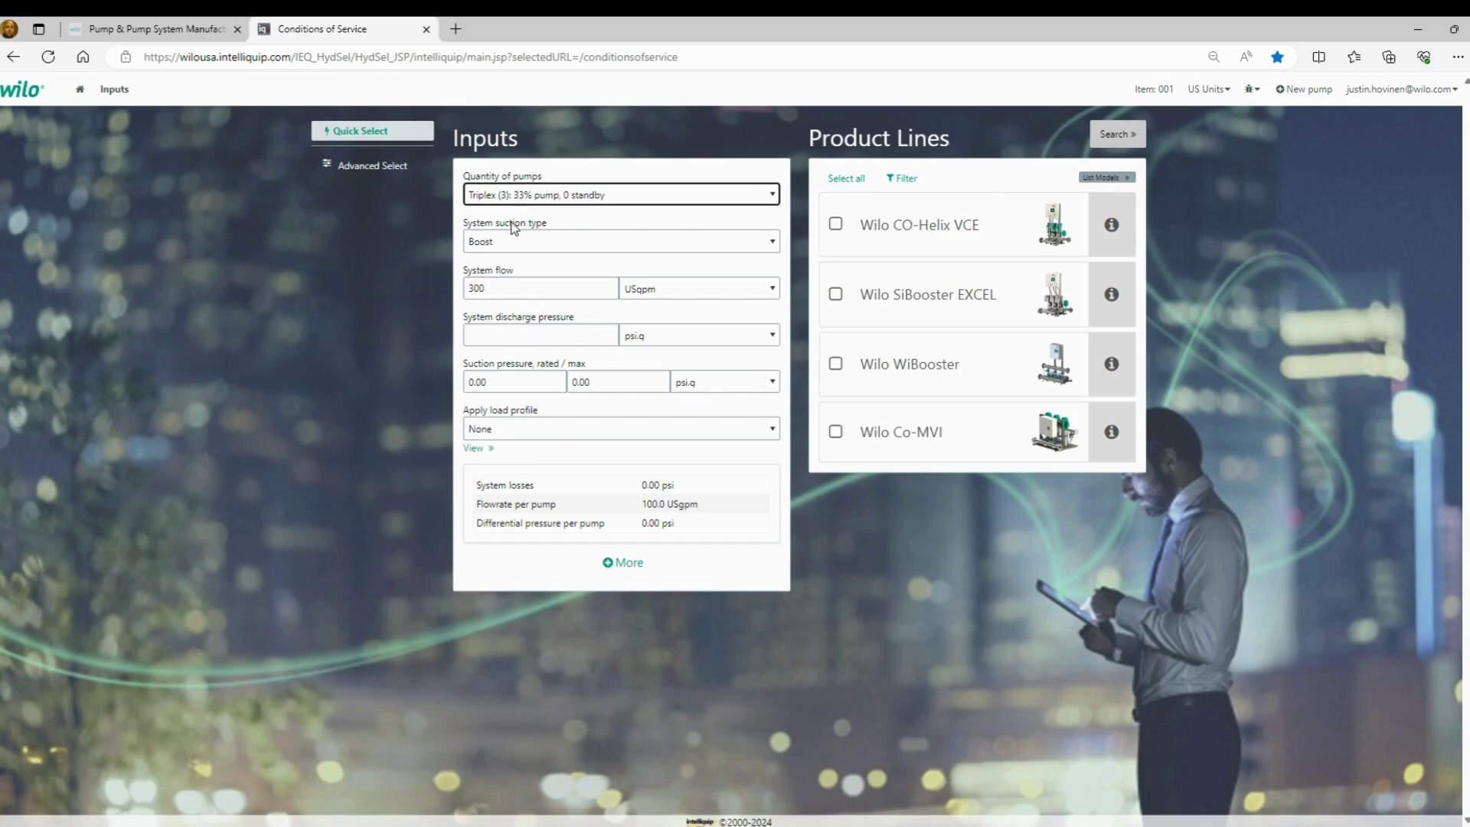
key(Up)
click(532, 336)
text(80)
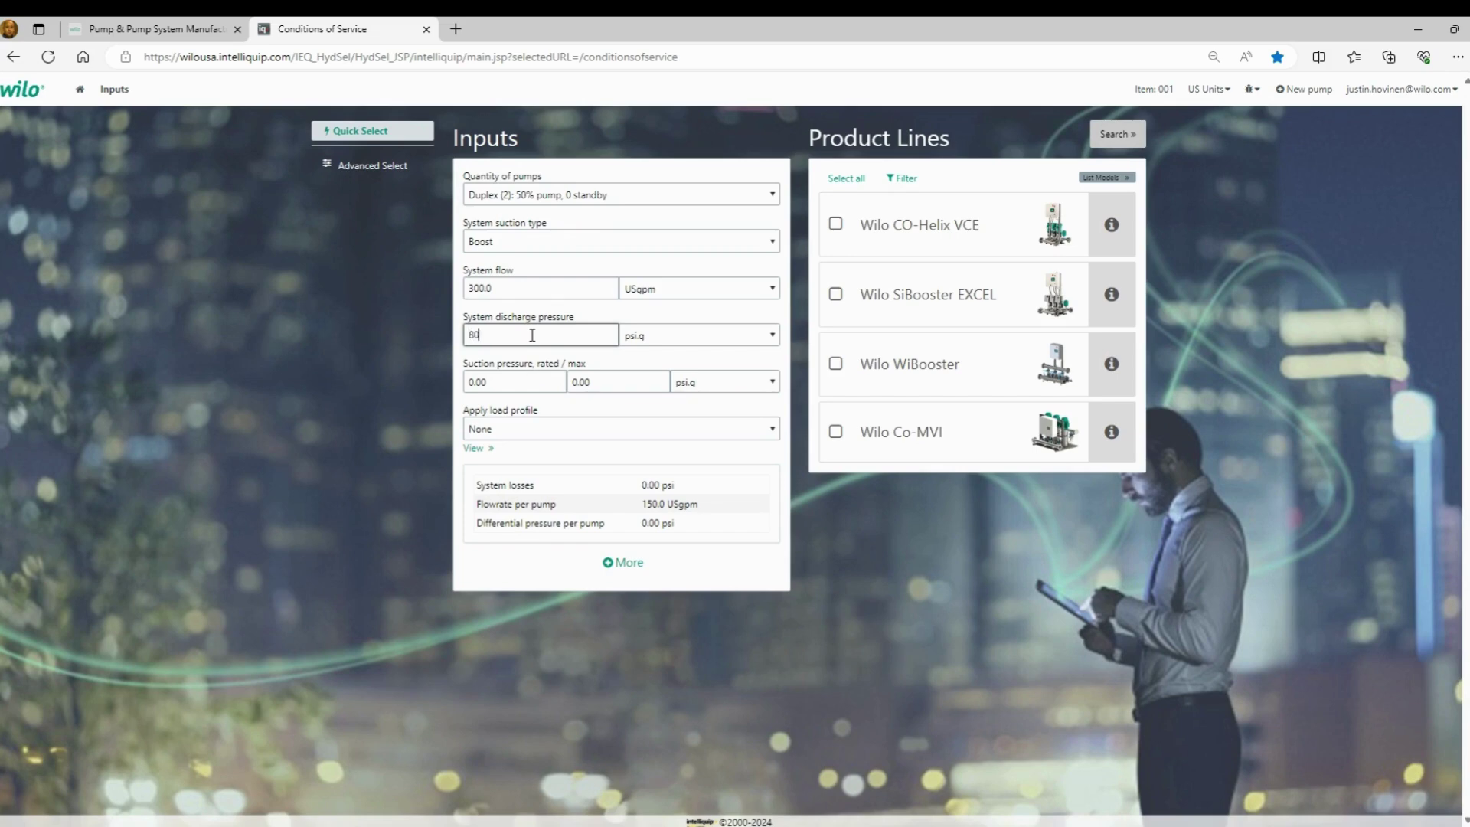
key(Tab)
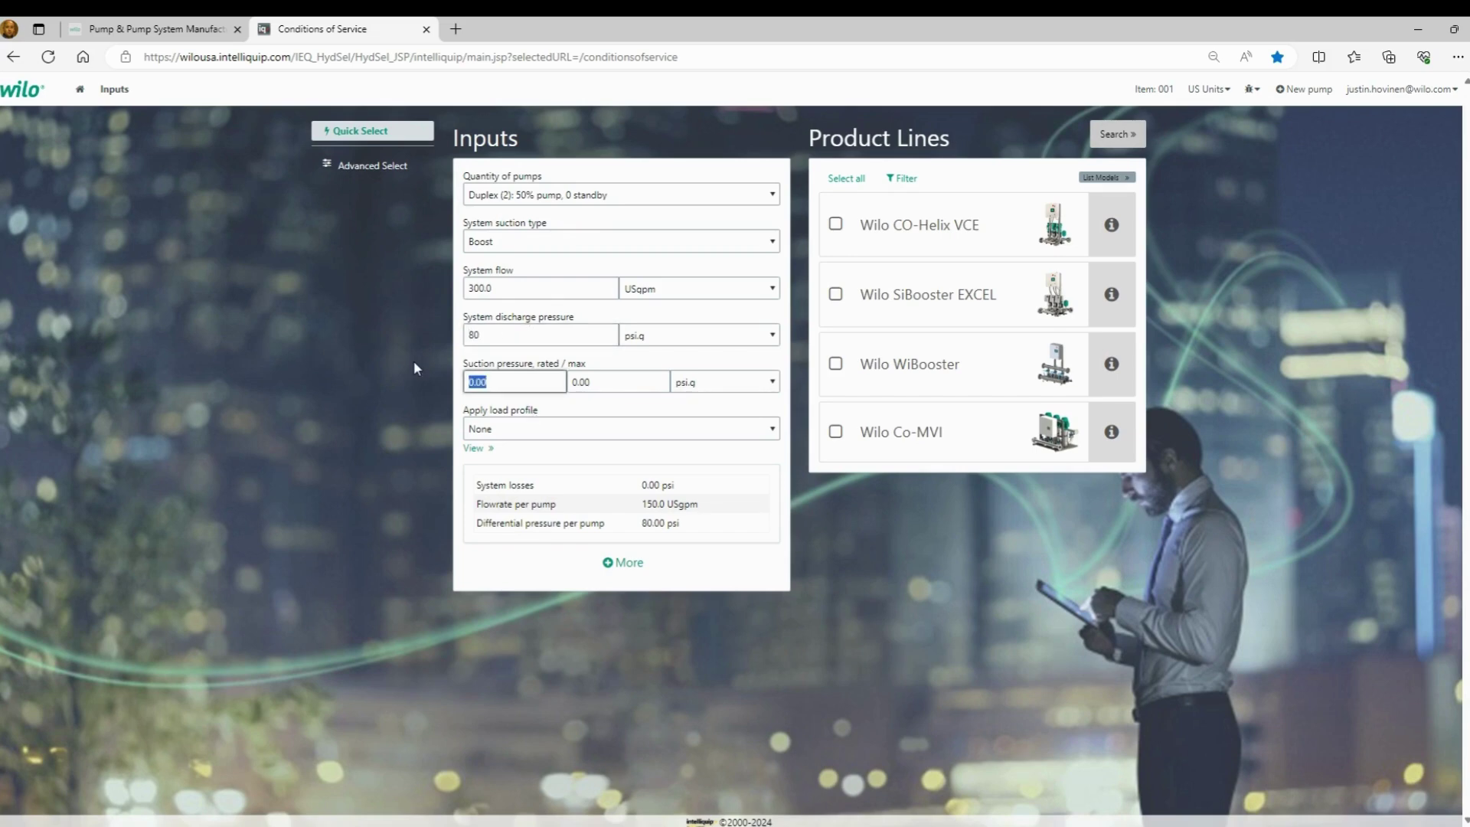
text(20)
click(338, 424)
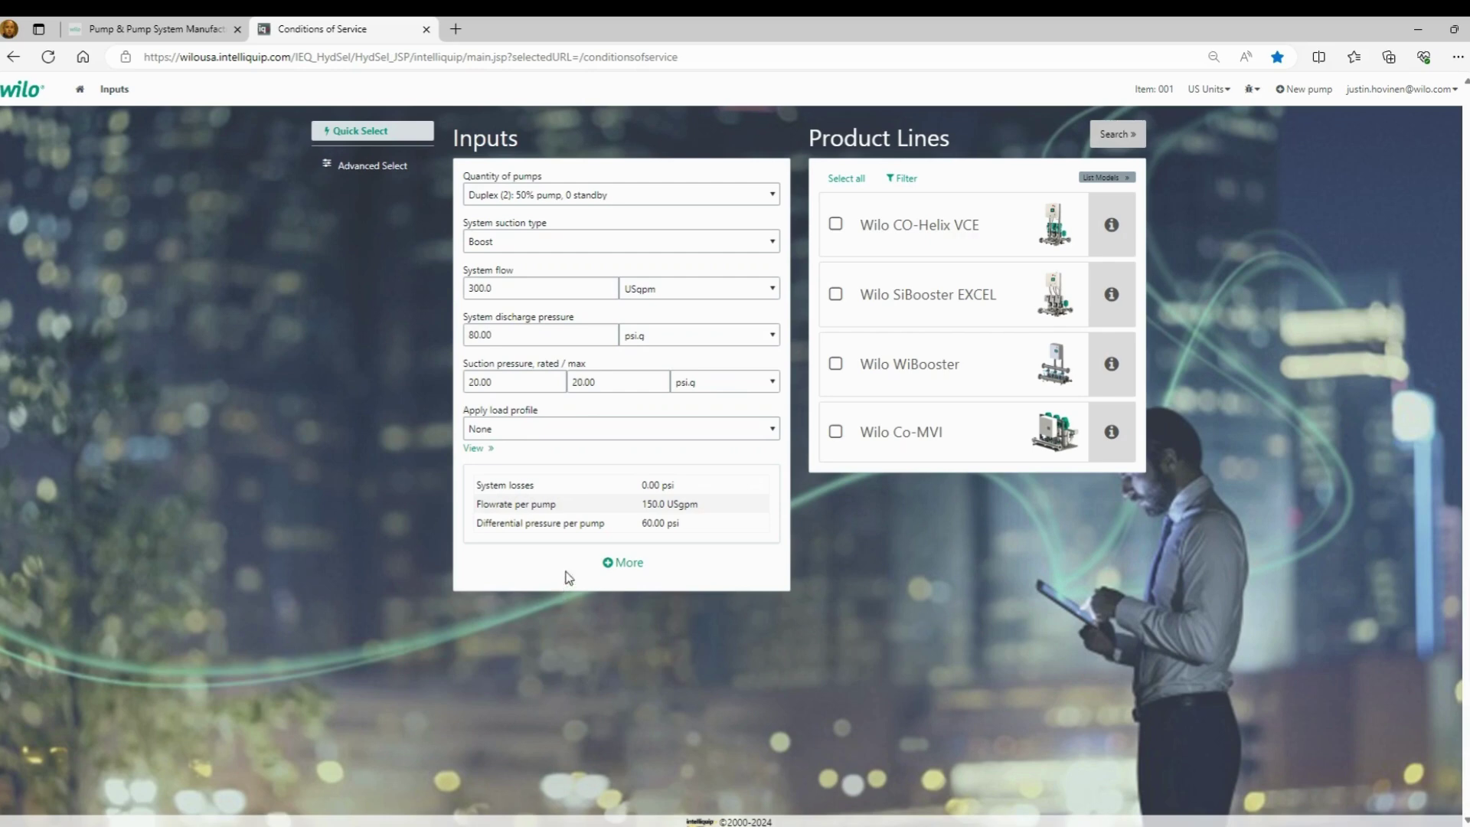
- Examine the additional NPSH, driver, search criteria and liquid temperature inputs, and collapse them again
click(623, 562)
scroll(396, 567, down, 1)
scroll(396, 567, down, 1)
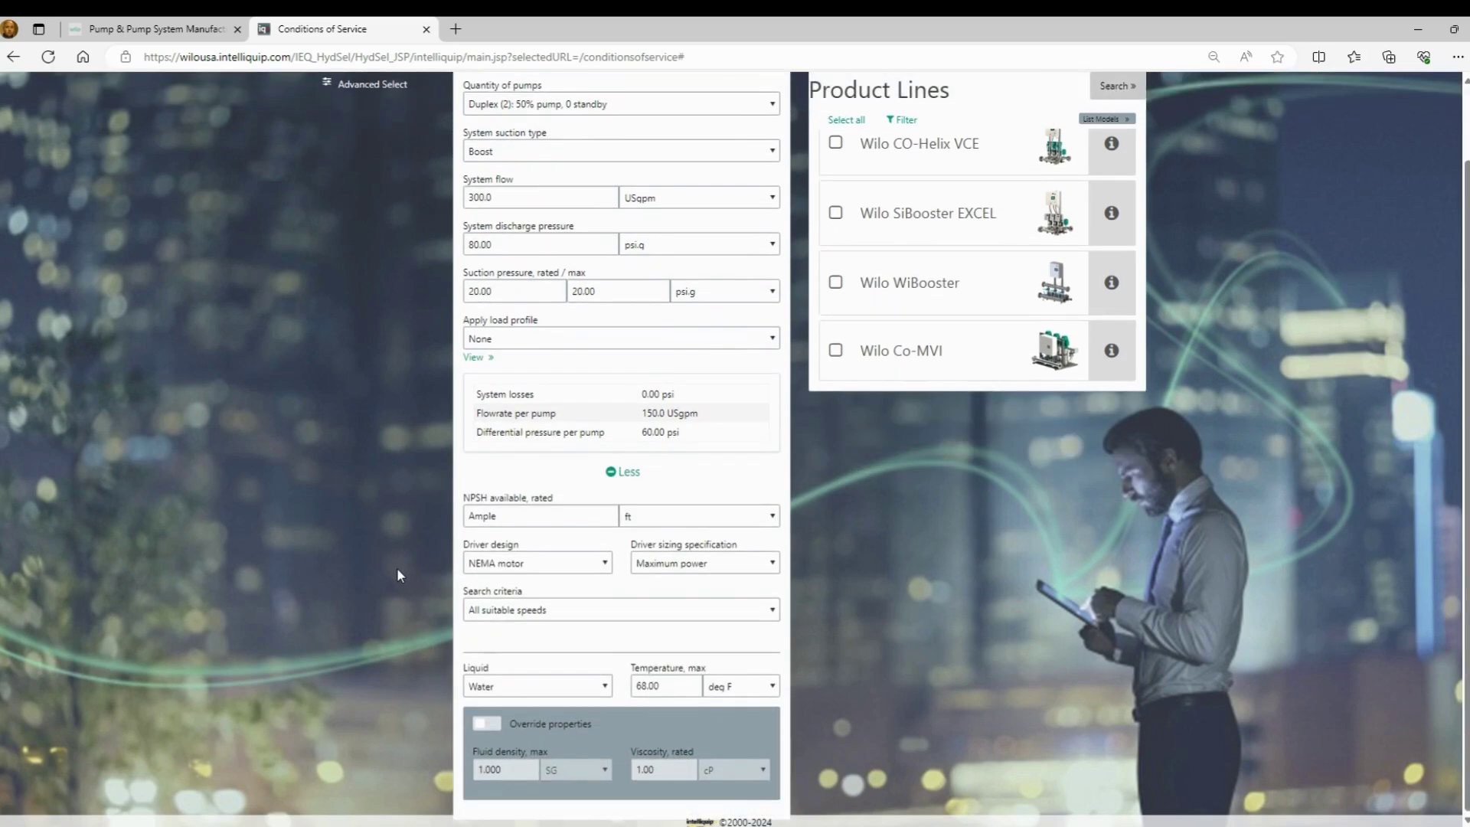
click(677, 689)
click(622, 470)
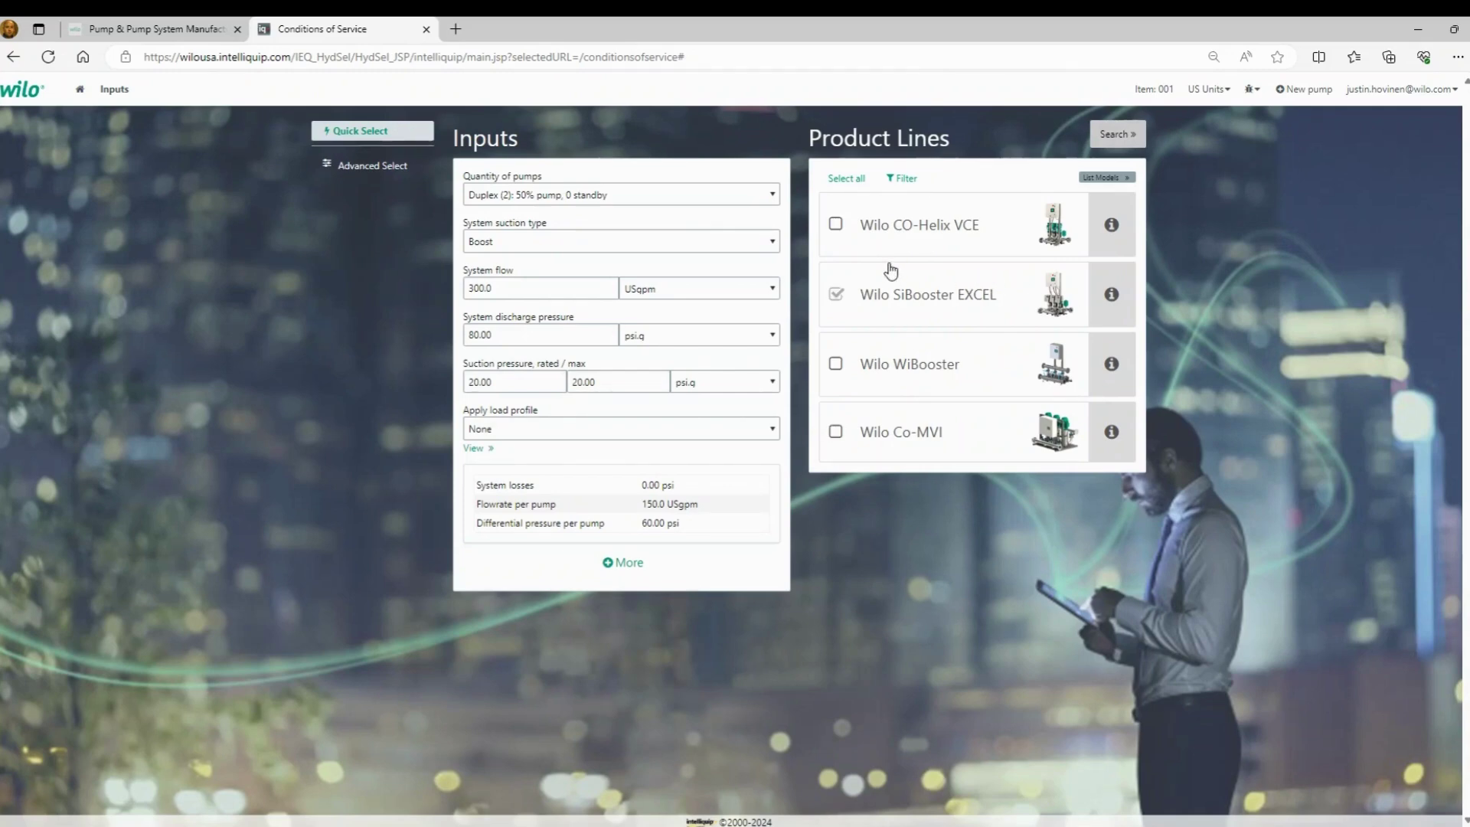
- Select only the Wilo CO-Helix VCE product line and search it for pumps meeting the entered conditions
click(847, 179)
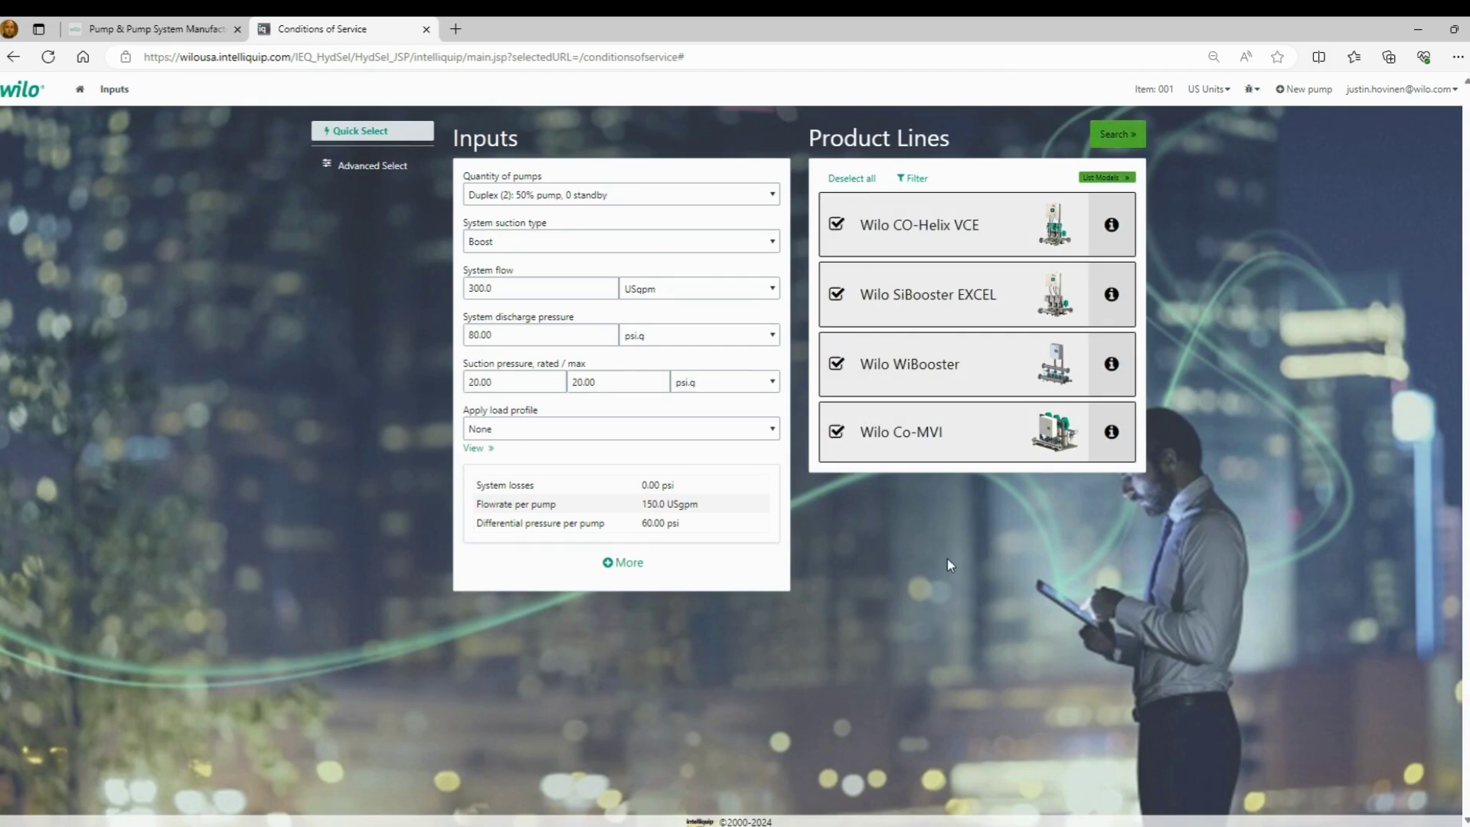
click(851, 181)
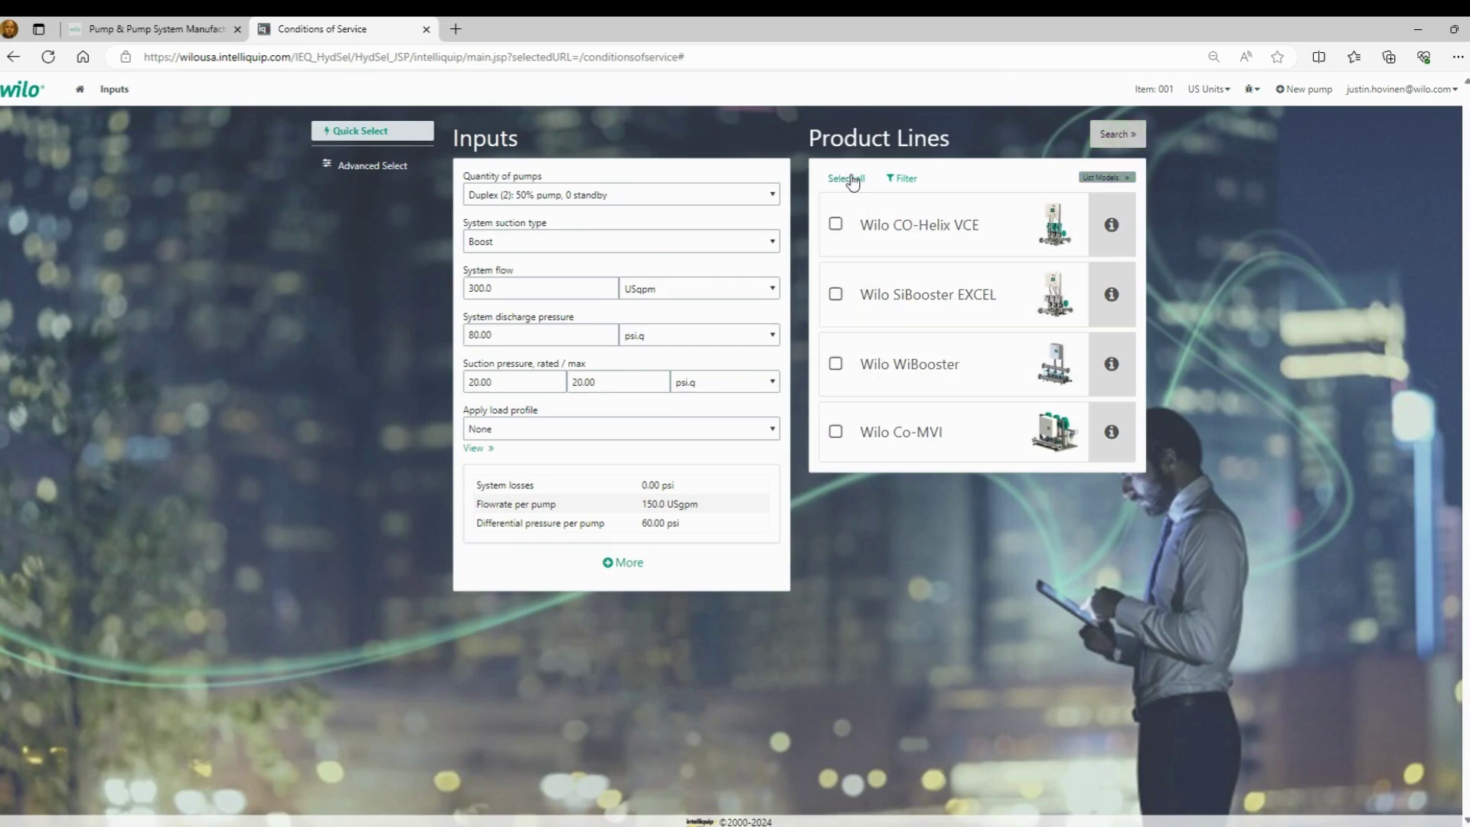
click(965, 250)
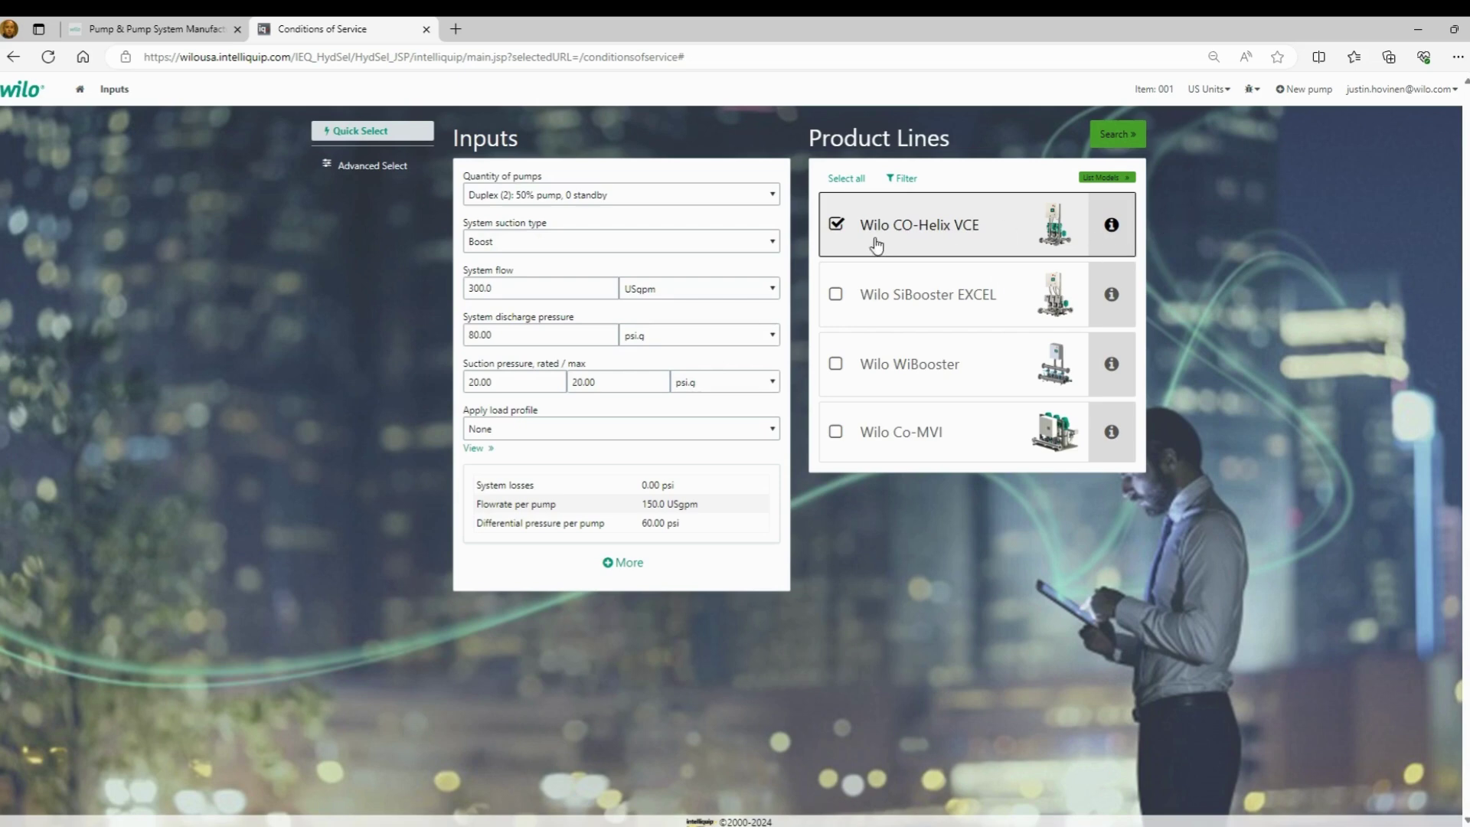
click(1113, 136)
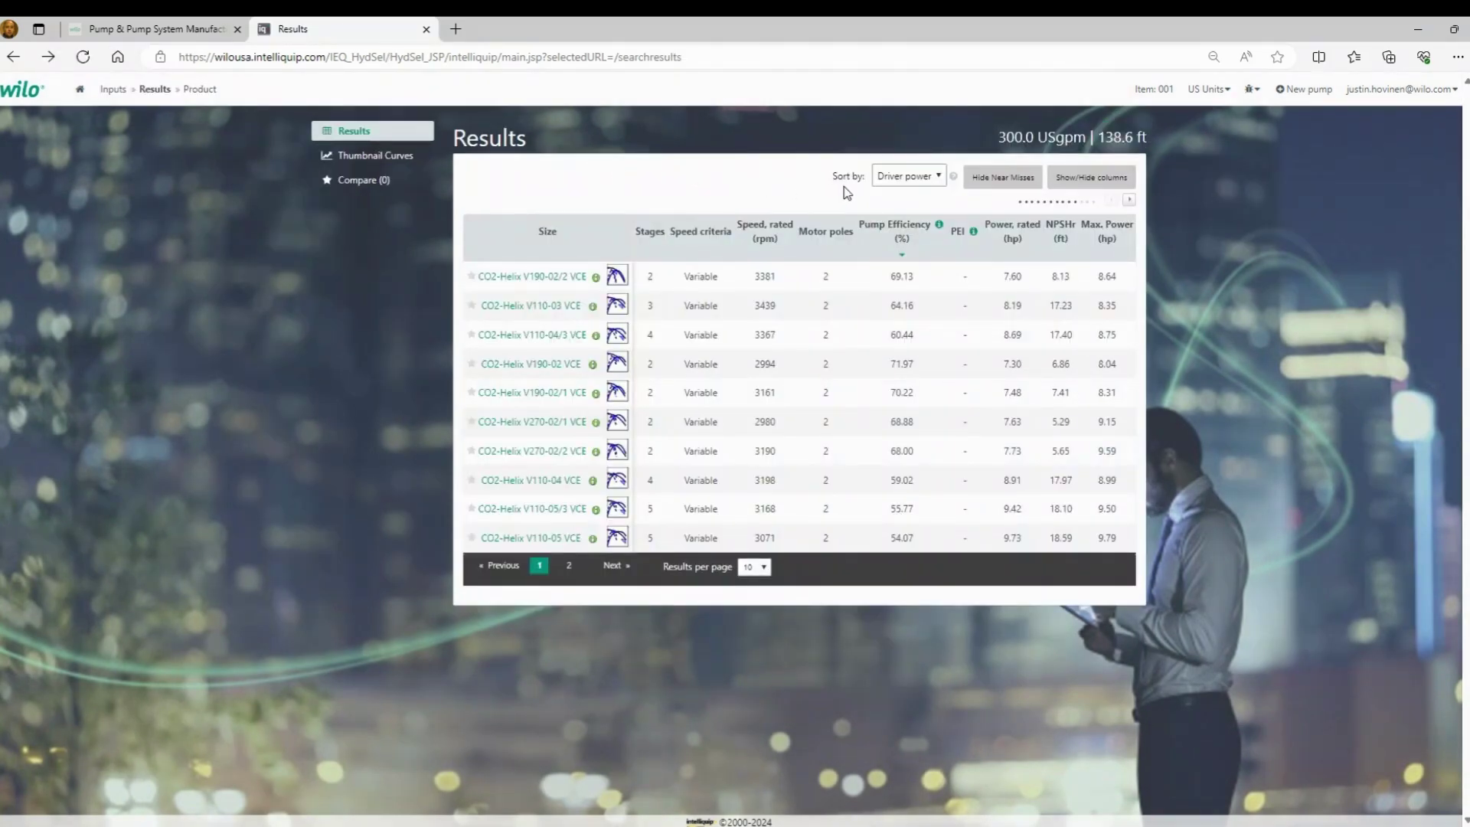
- Sort the pump results by efficiency, and switch the sorting back to driver power
click(900, 180)
click(894, 219)
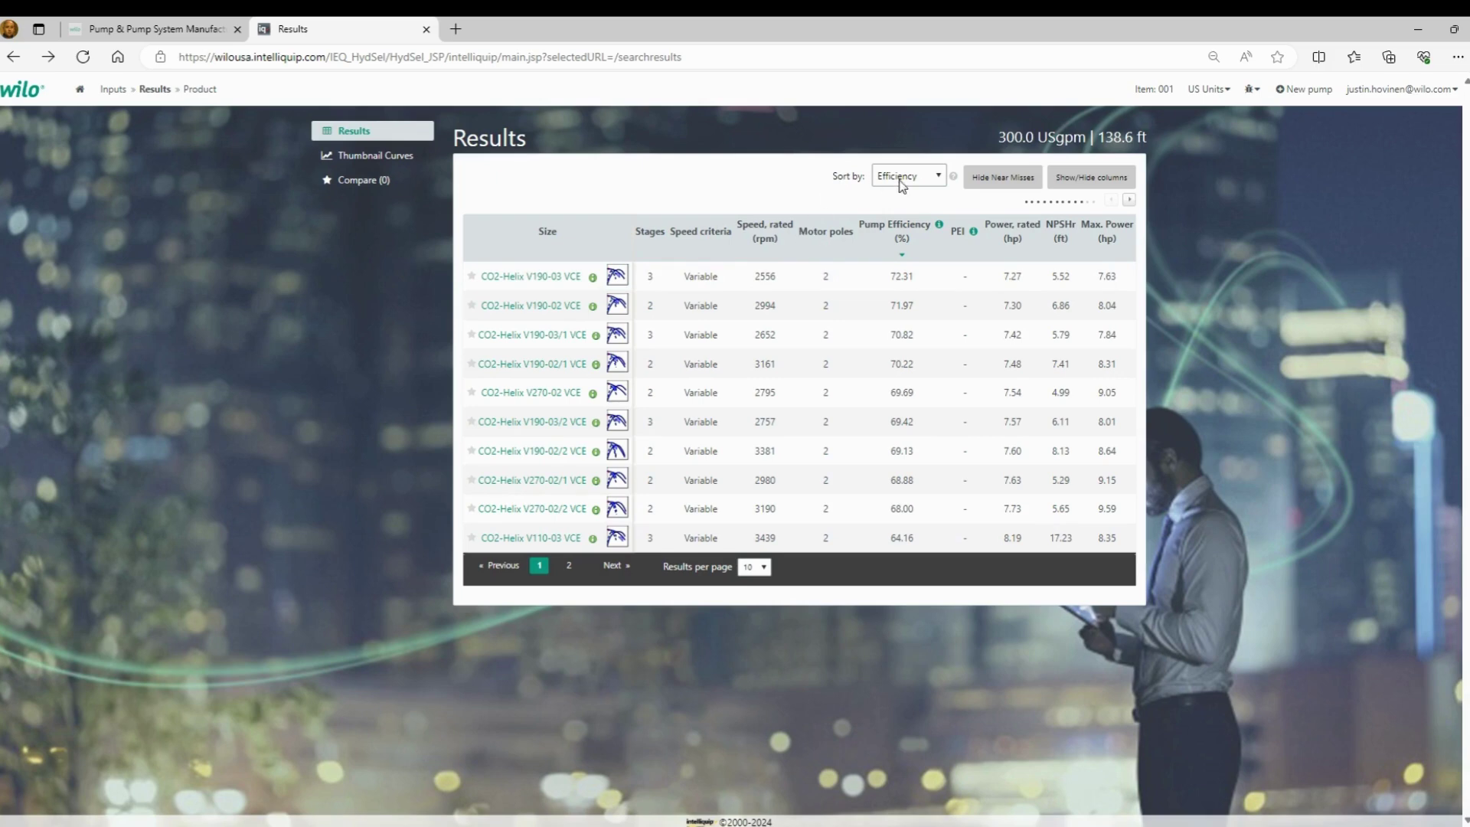
click(919, 181)
click(910, 200)
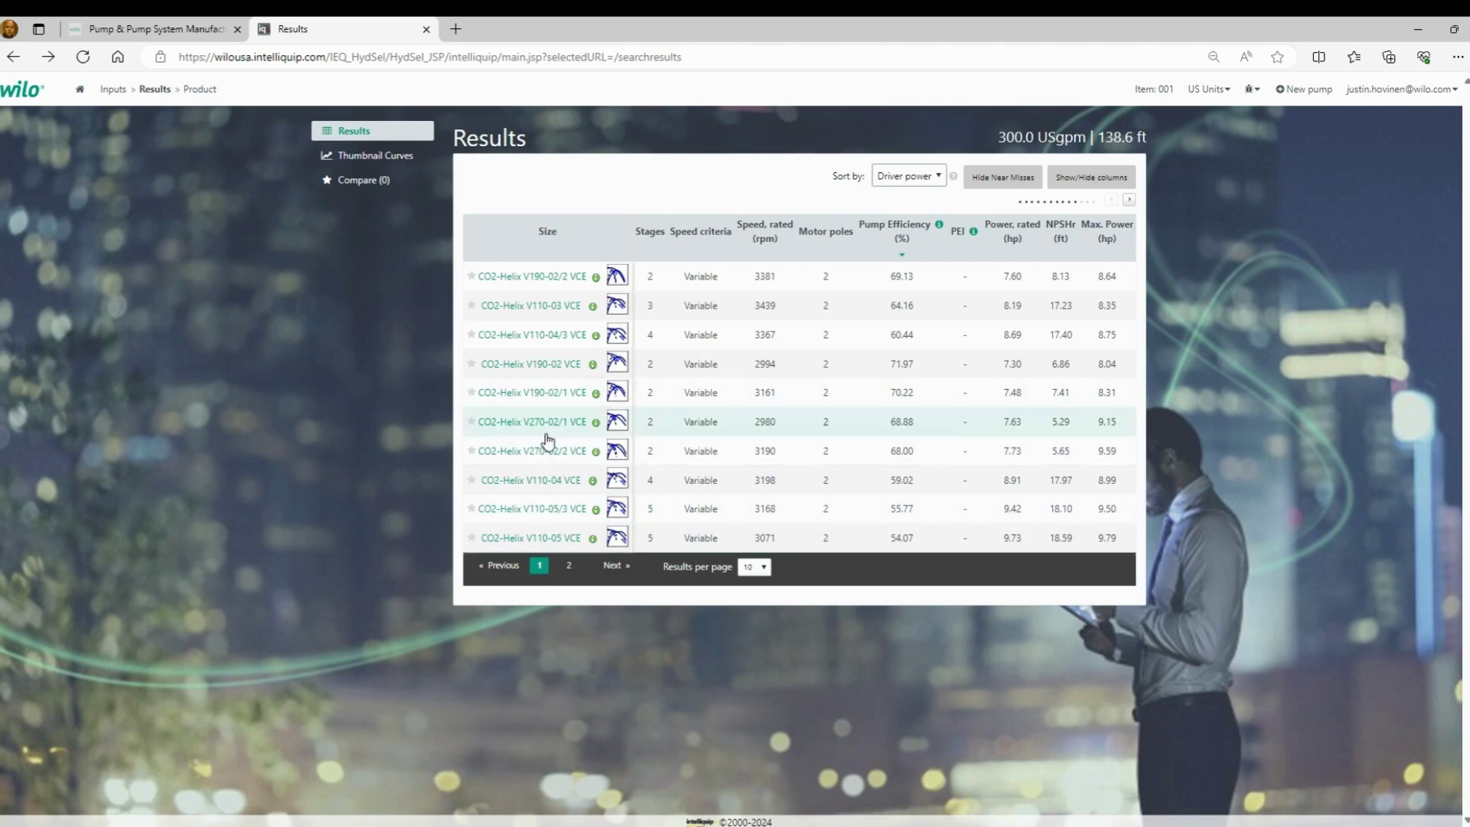
- Show 50 results per page and mark CO2-Helix V190-03 VCE and CO2-Helix V190-02/2 VCE for comparison
click(763, 568)
click(757, 598)
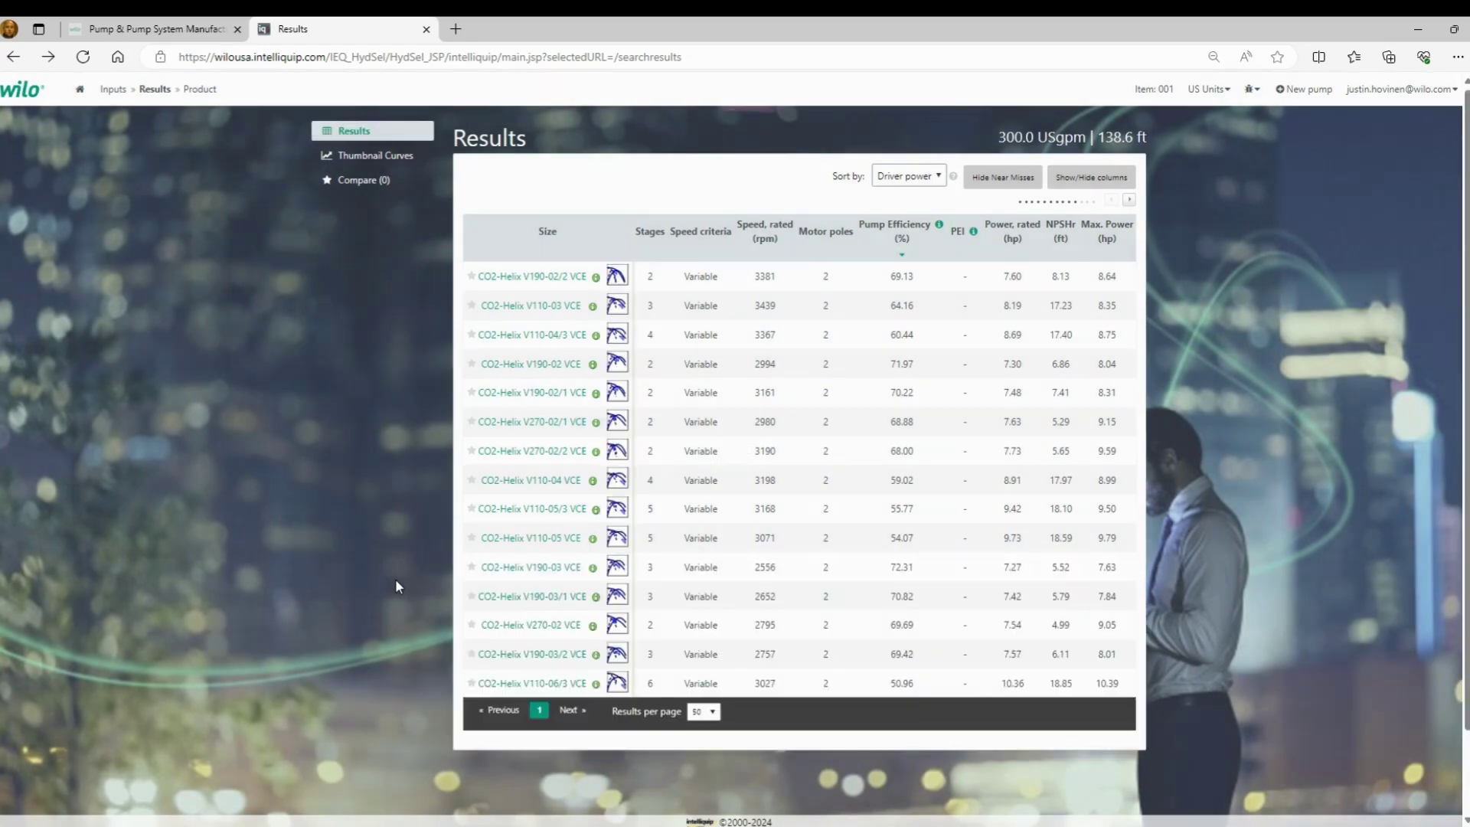
scroll(398, 587, down, 1)
click(471, 512)
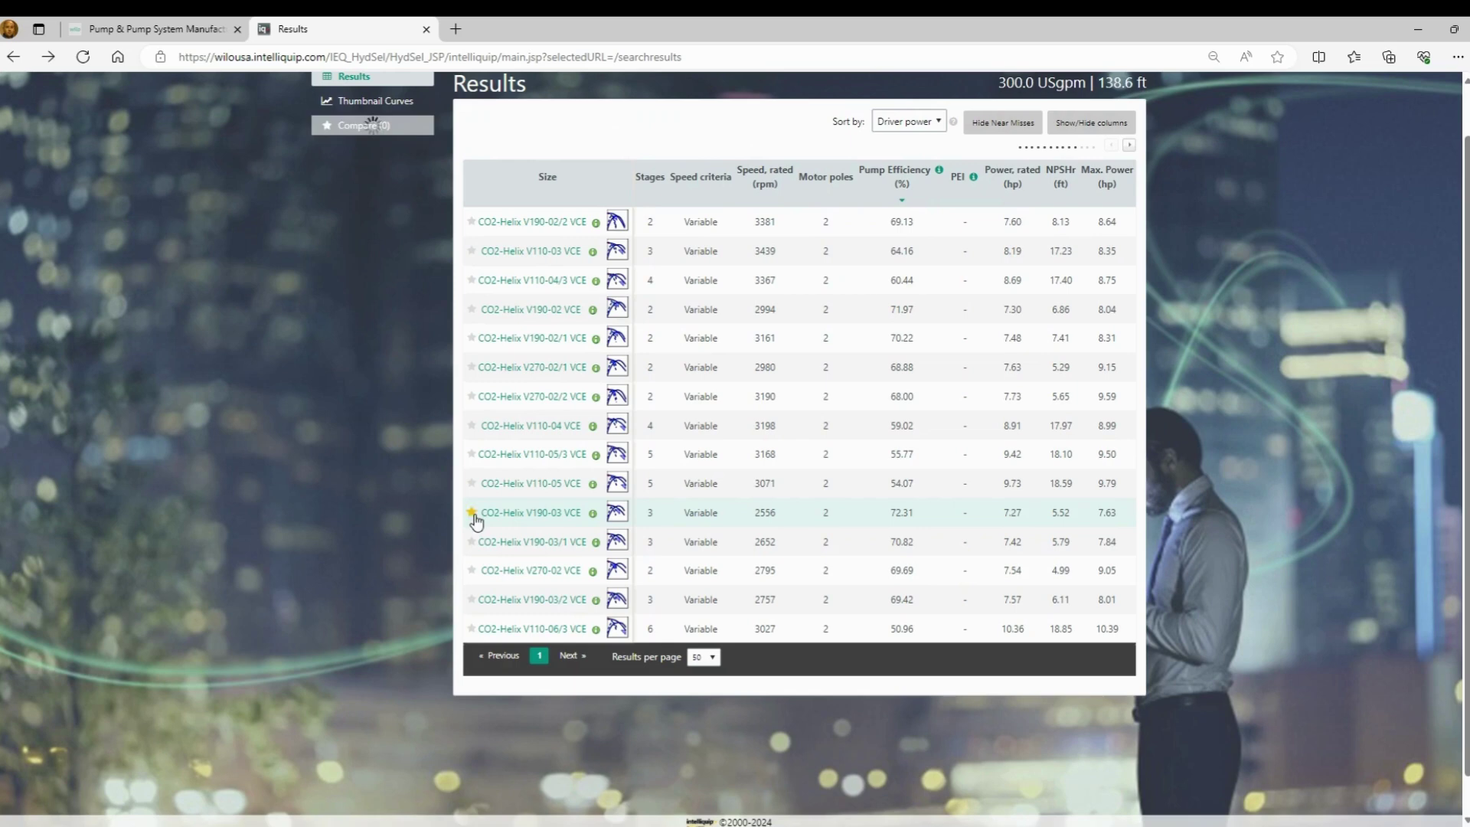
scroll(404, 424, up, 1)
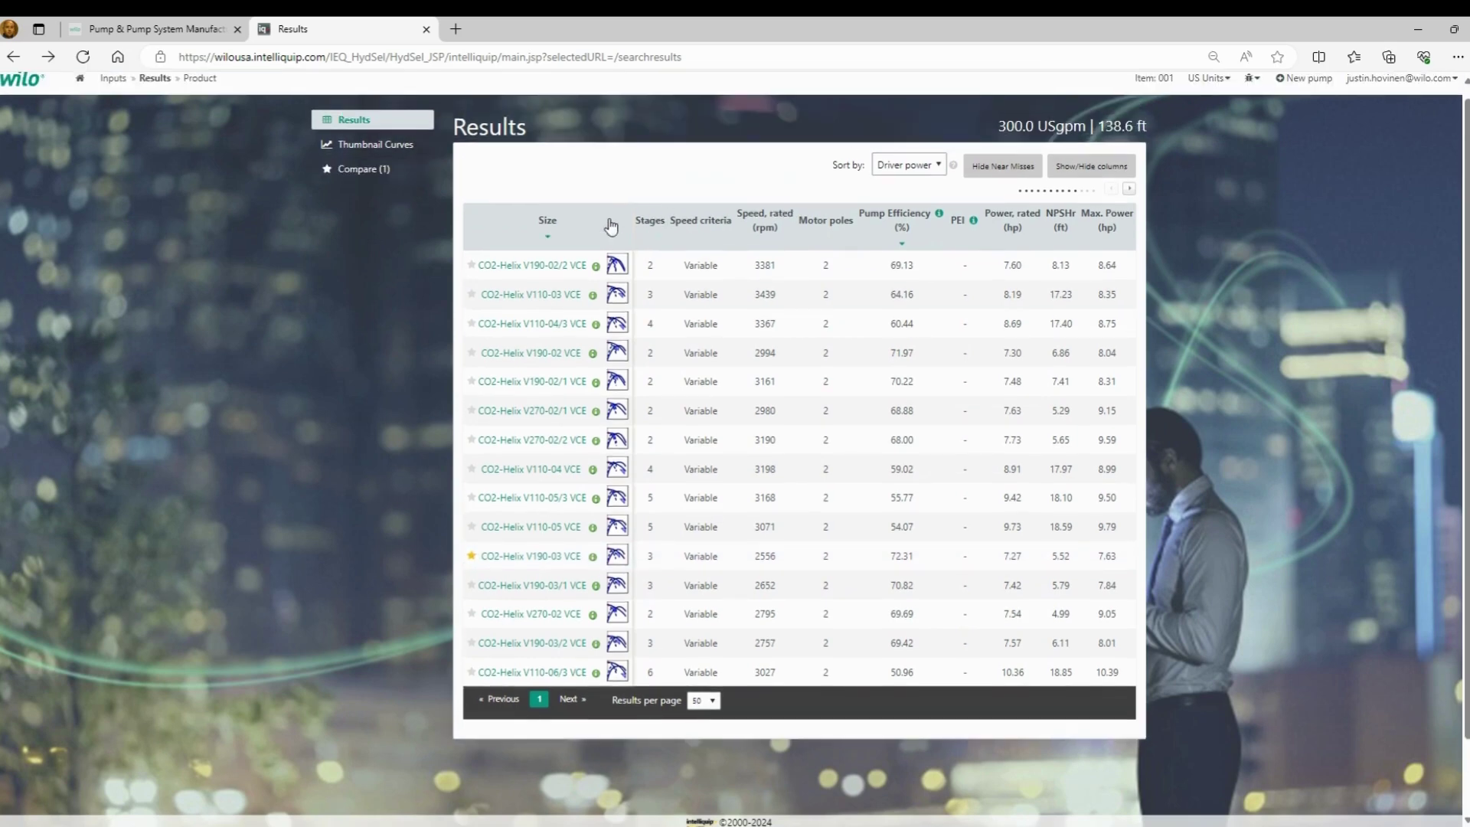
click(473, 266)
- Check the further result columns, including minimum recommended motor rating, and open the CO2-Helix V190-02/2 VCE
click(1131, 192)
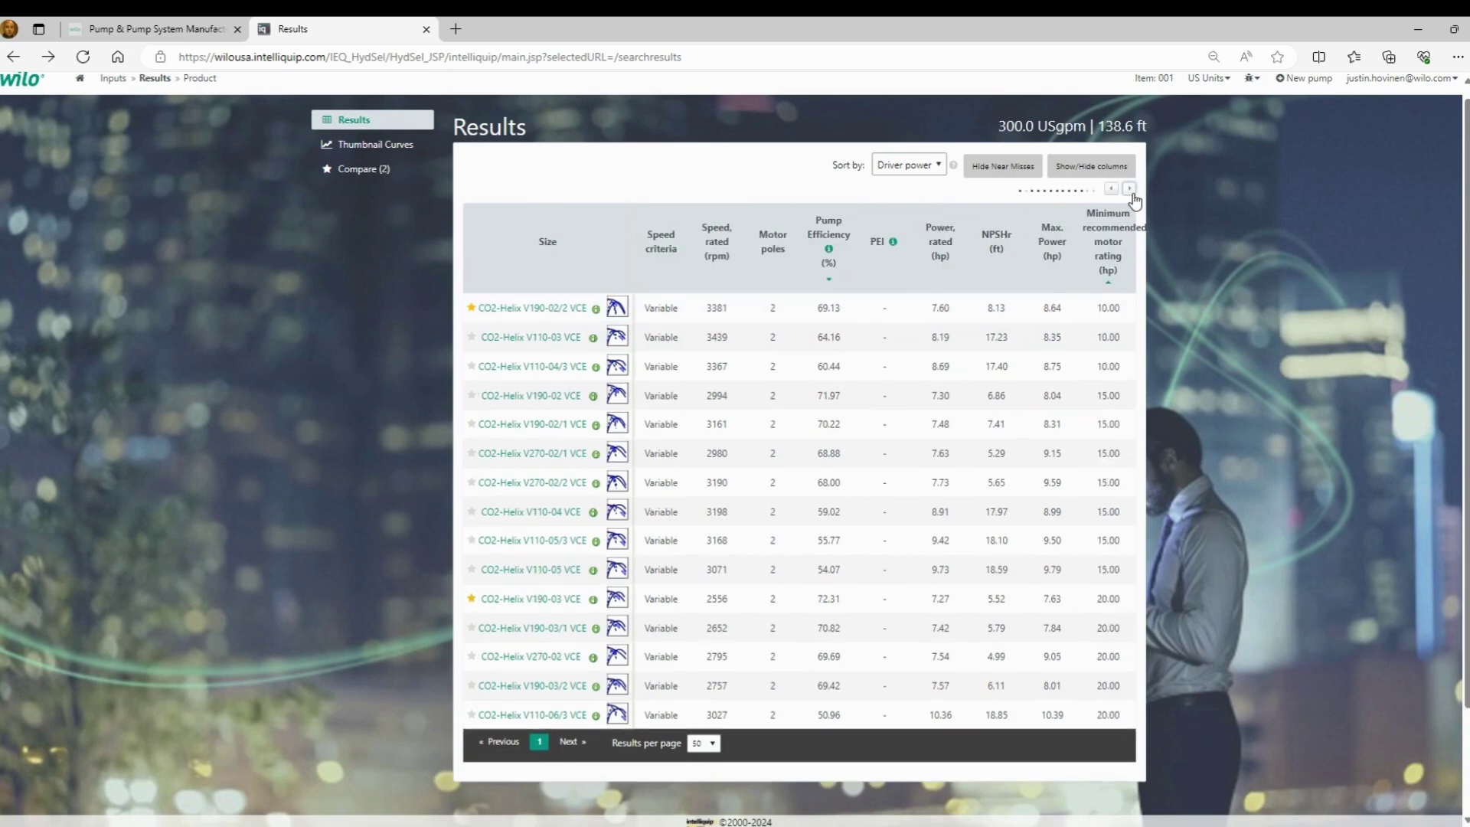
click(1131, 192)
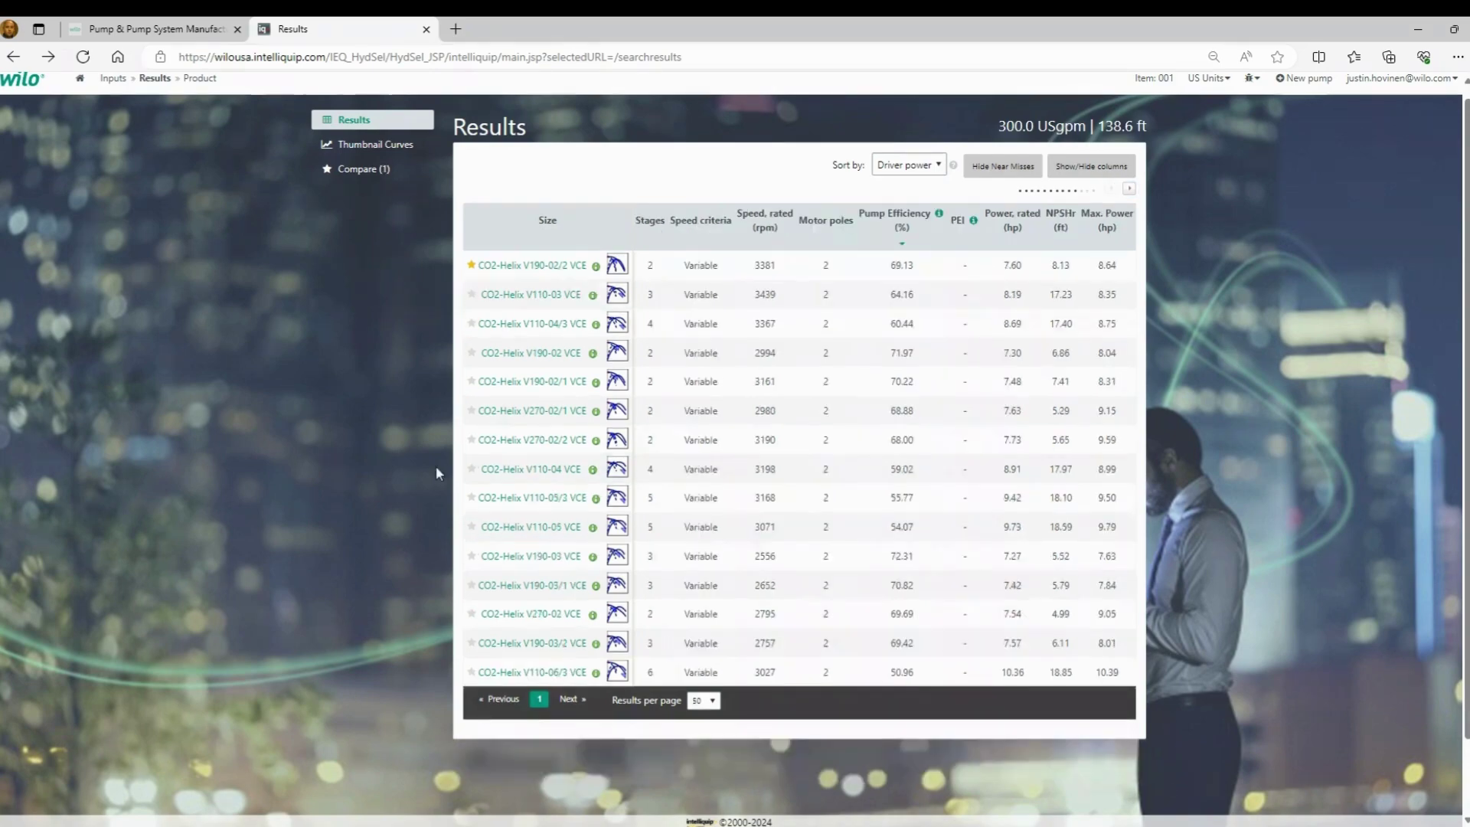
click(530, 269)
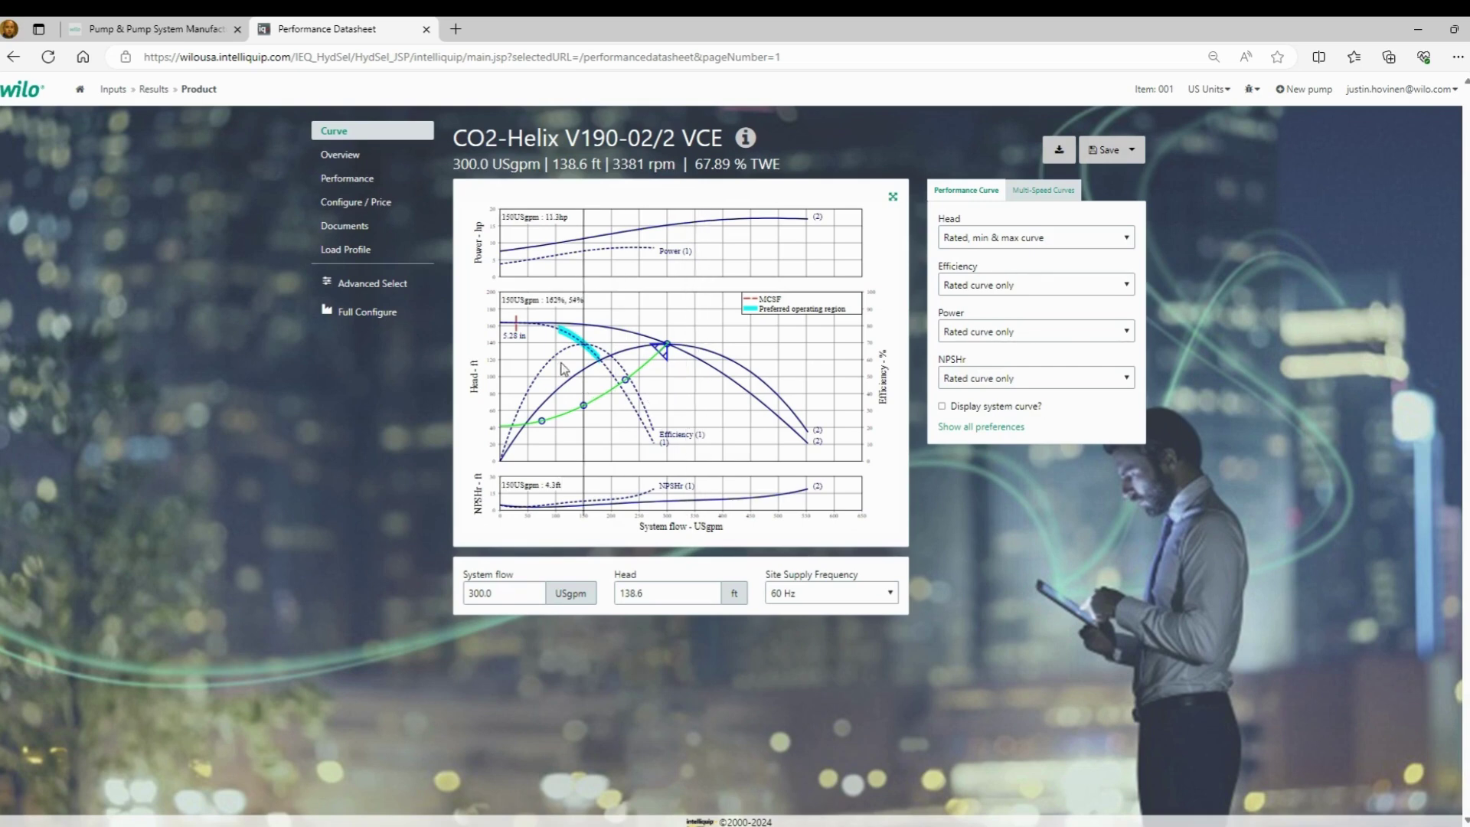
- Review the selected pump's overview, performance data, configuration and pricing options, and available documents
click(344, 154)
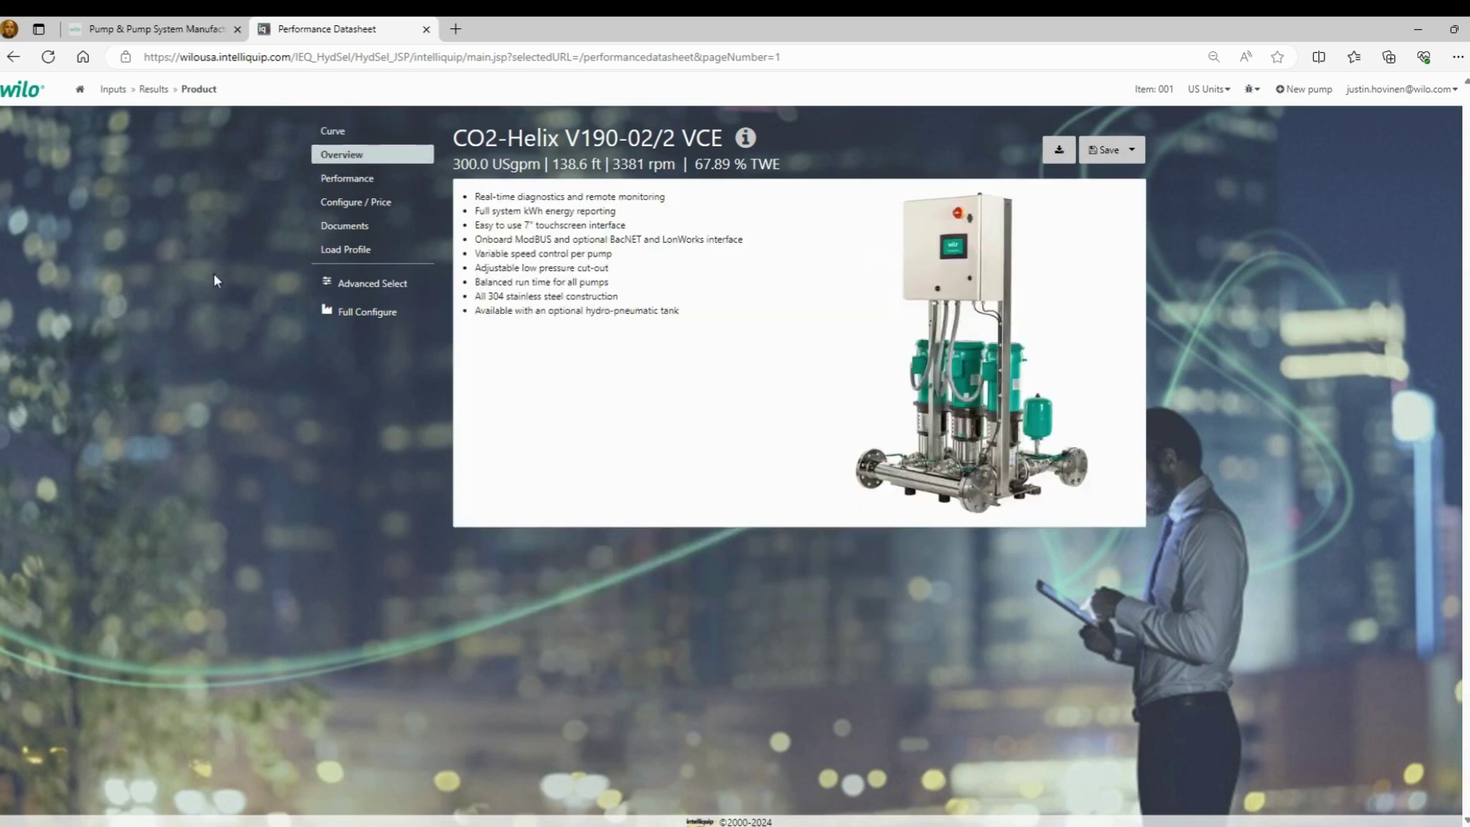
click(317, 180)
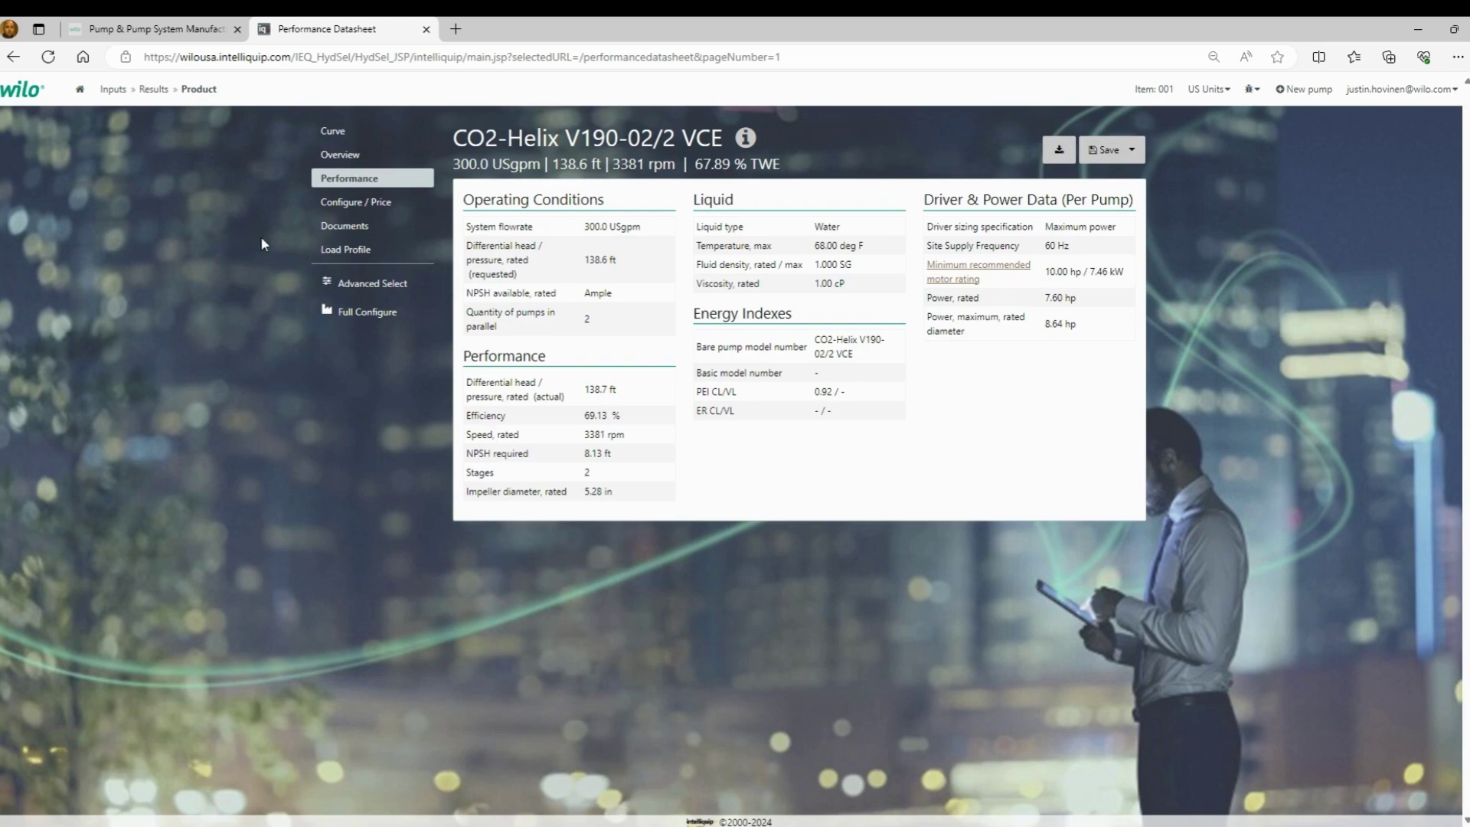
click(356, 202)
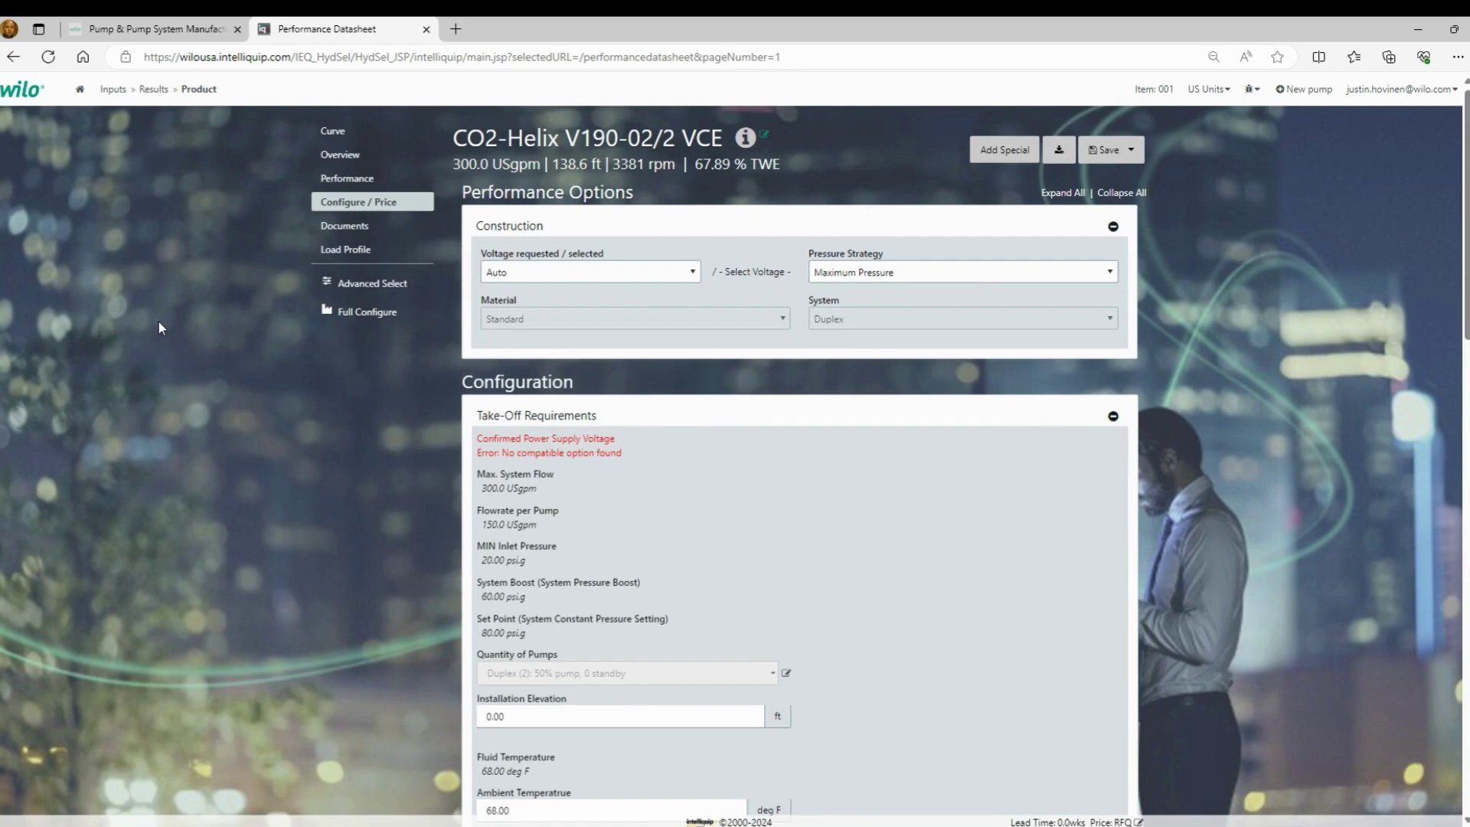
click(337, 228)
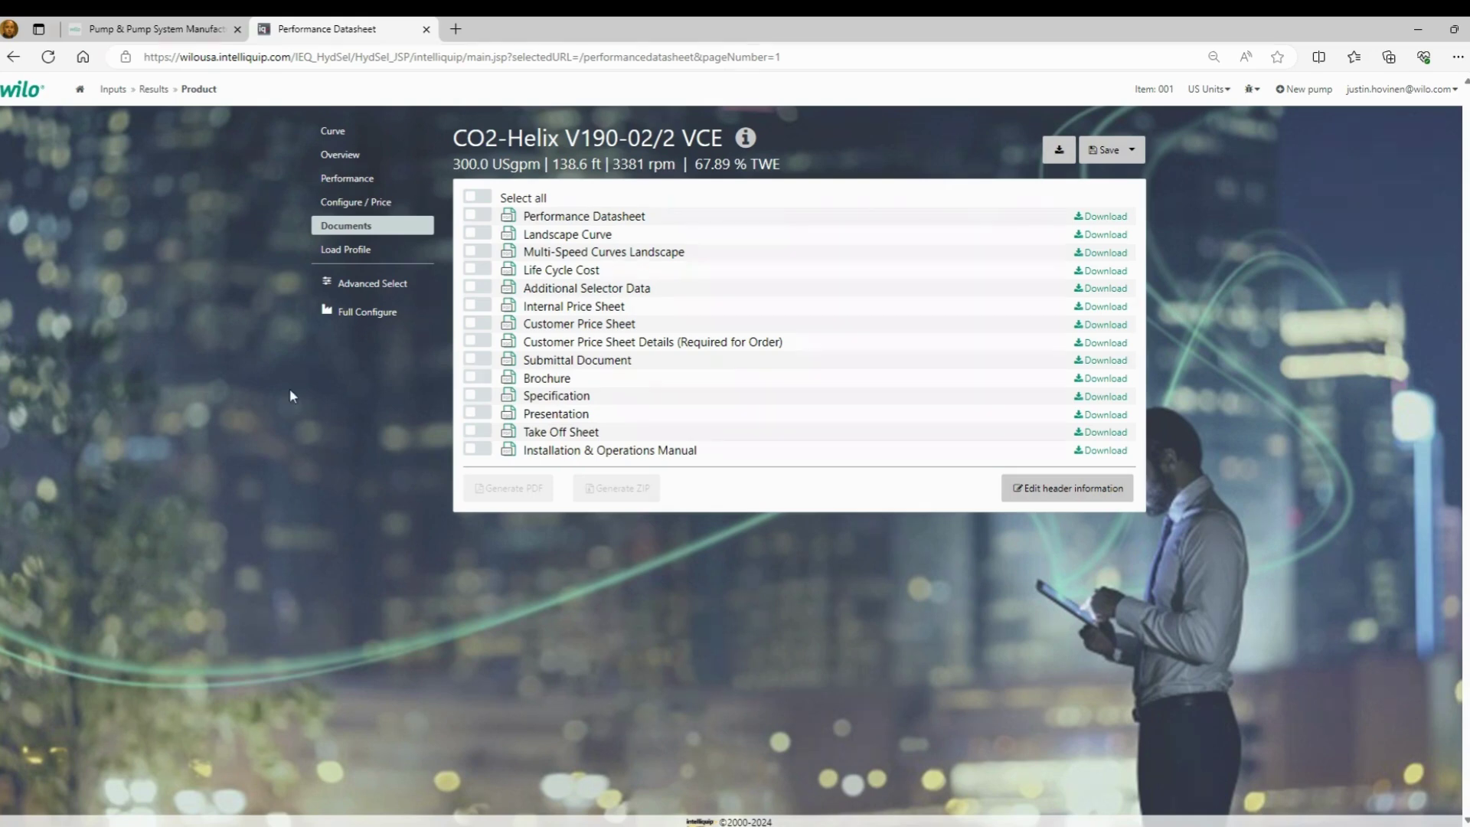
- Examine the pump's configuration options, including the take-off requirements, installation elevation and materials of construction
click(338, 203)
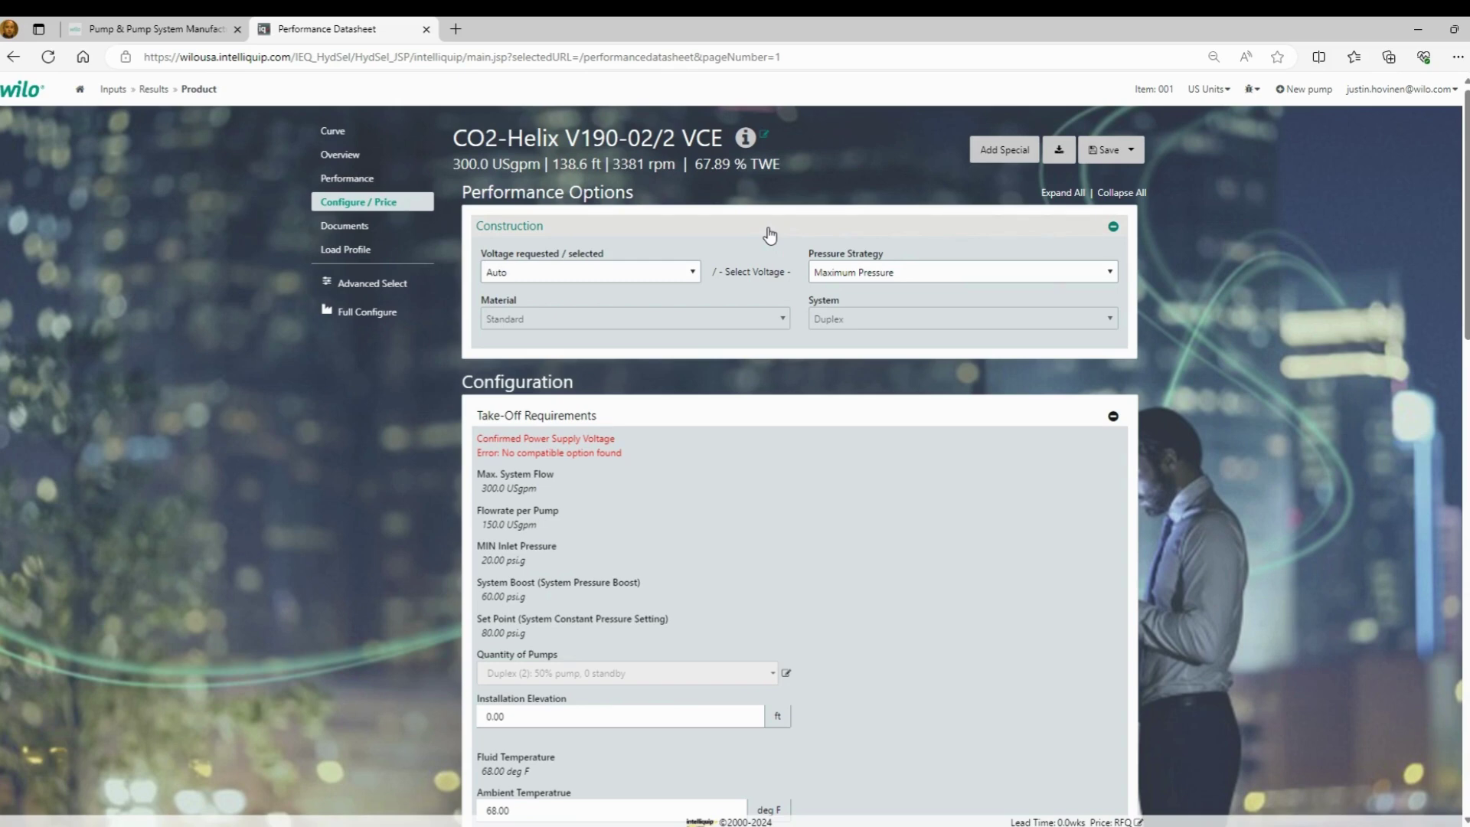
scroll(750, 493, down, 3)
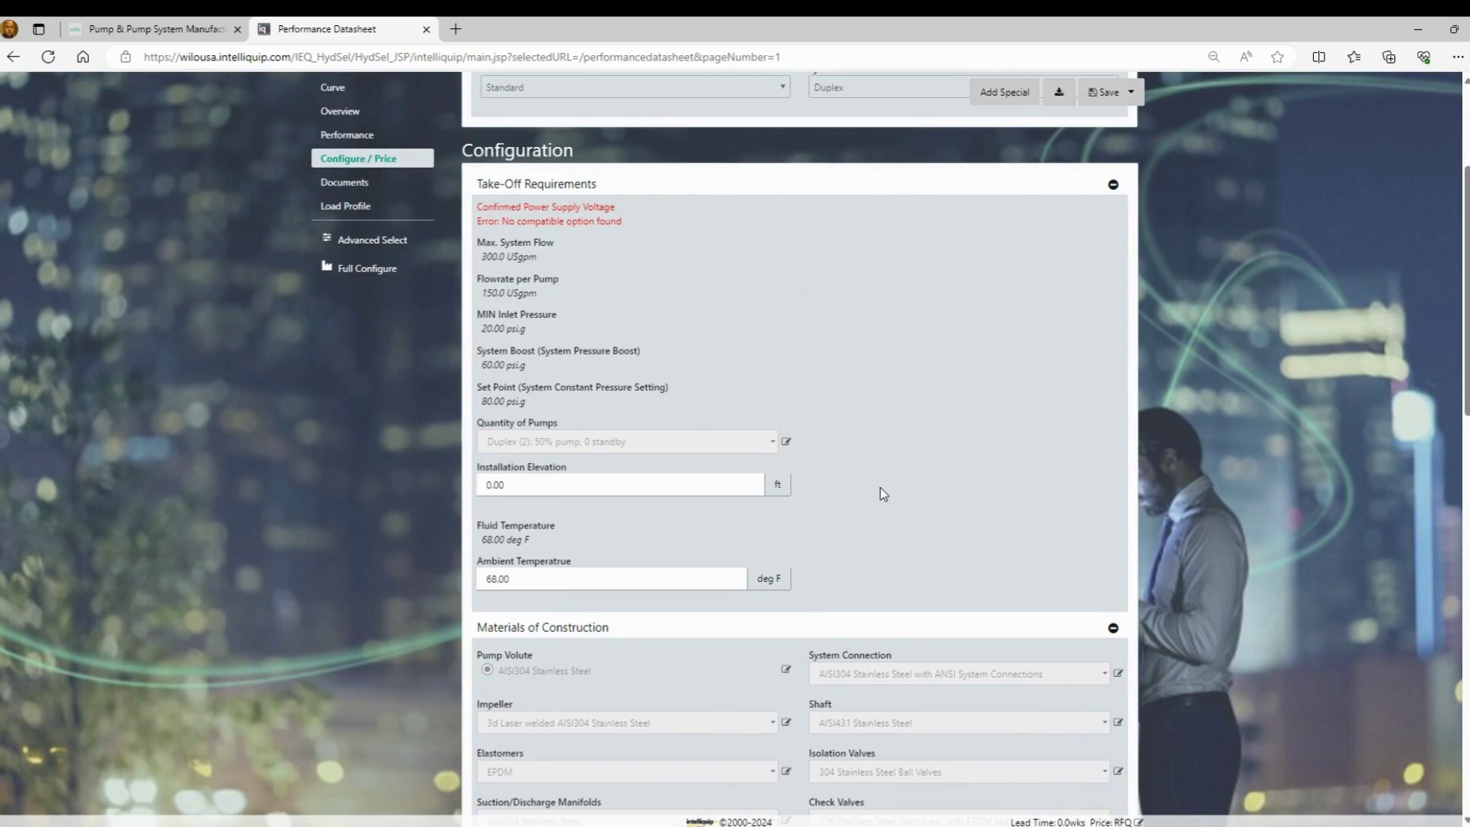
click(521, 478)
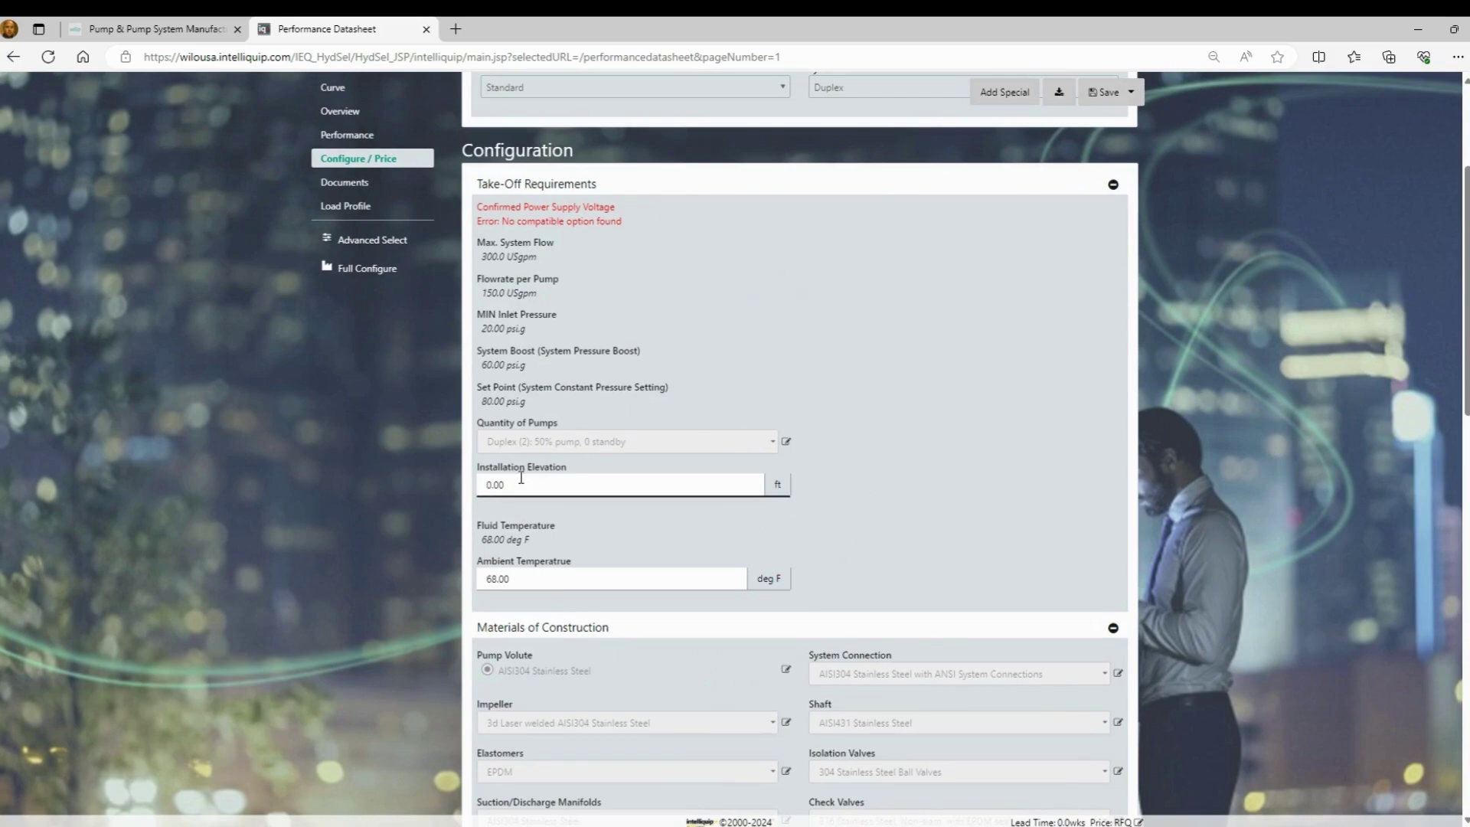
scroll(968, 546, down, 1)
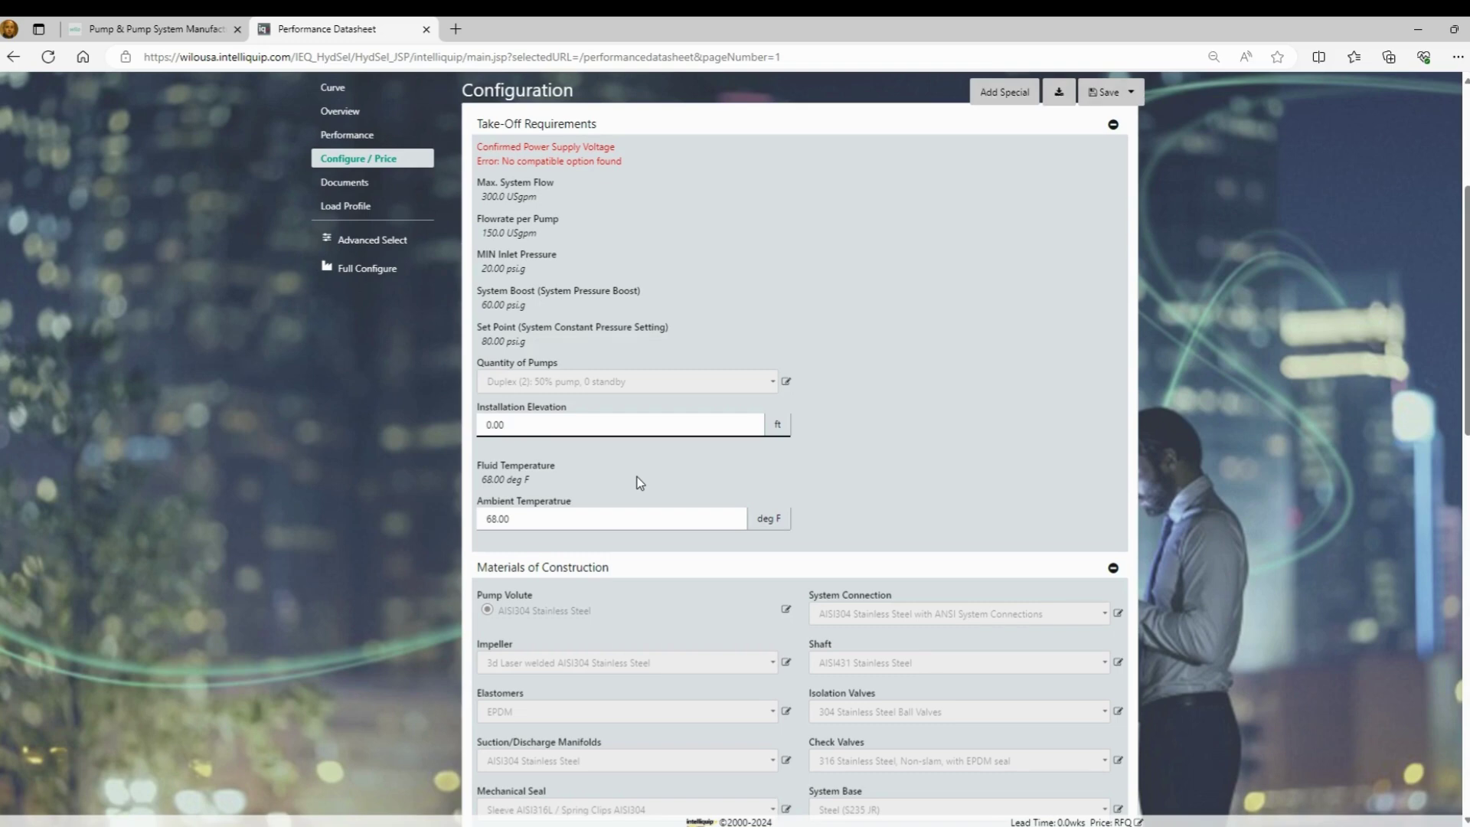
scroll(639, 481, down, 3)
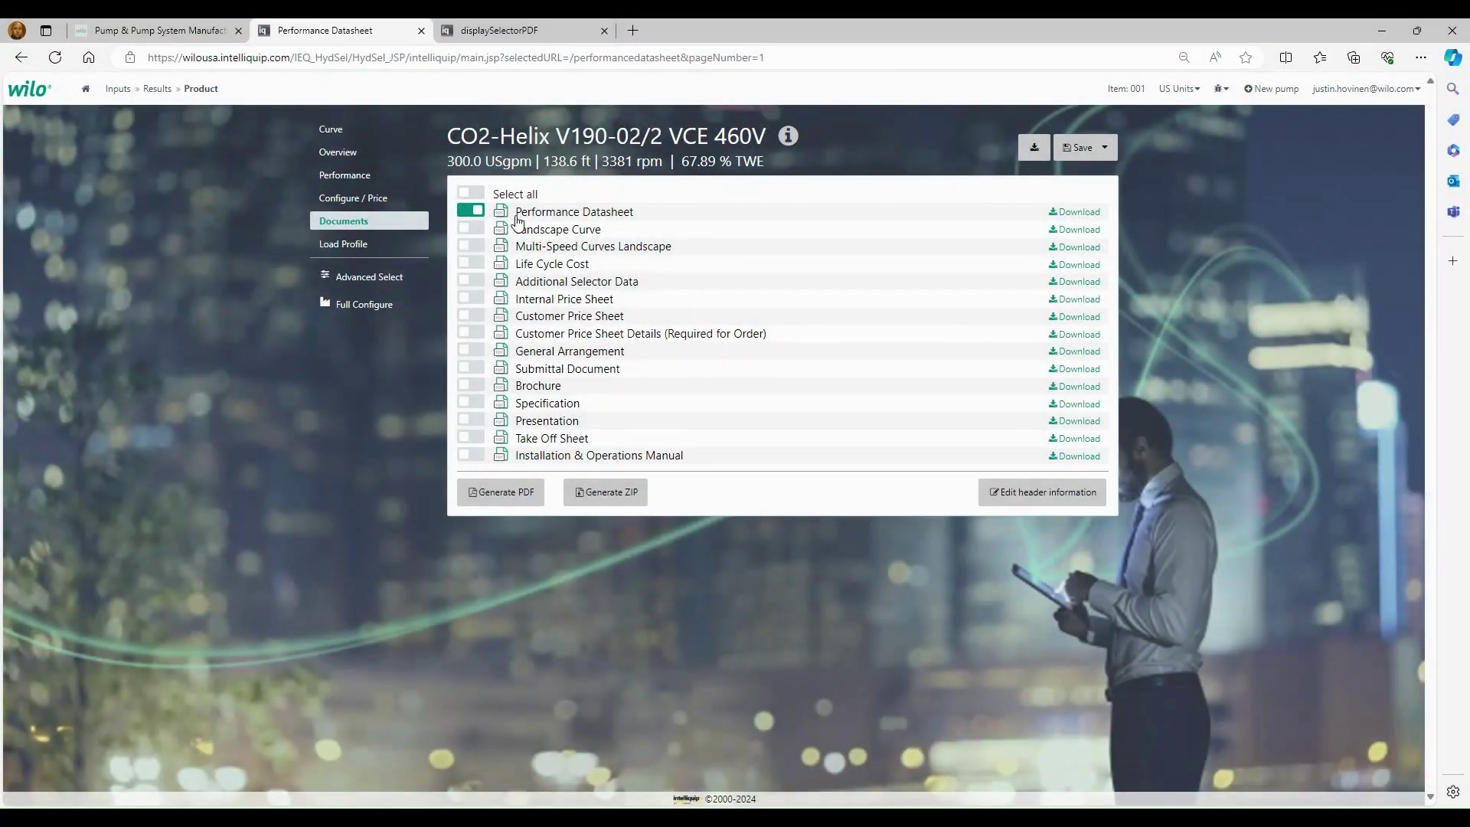
- Examine the performance datasheet PDF, highlighting the rated speed and the liquid section
click(497, 31)
scroll(279, 368, up, 1)
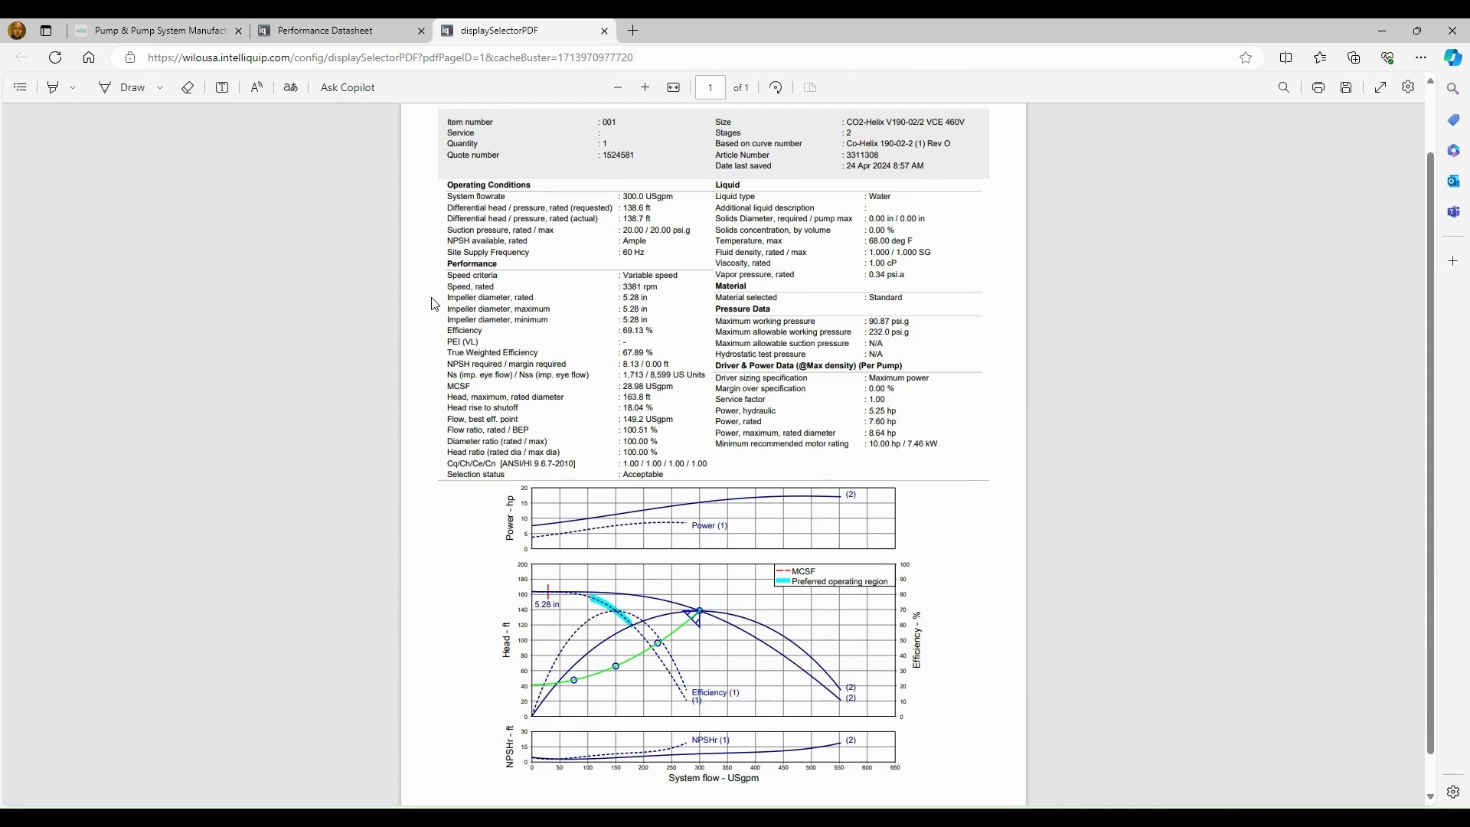
drag(620, 289, 664, 289)
drag(715, 184, 782, 211)
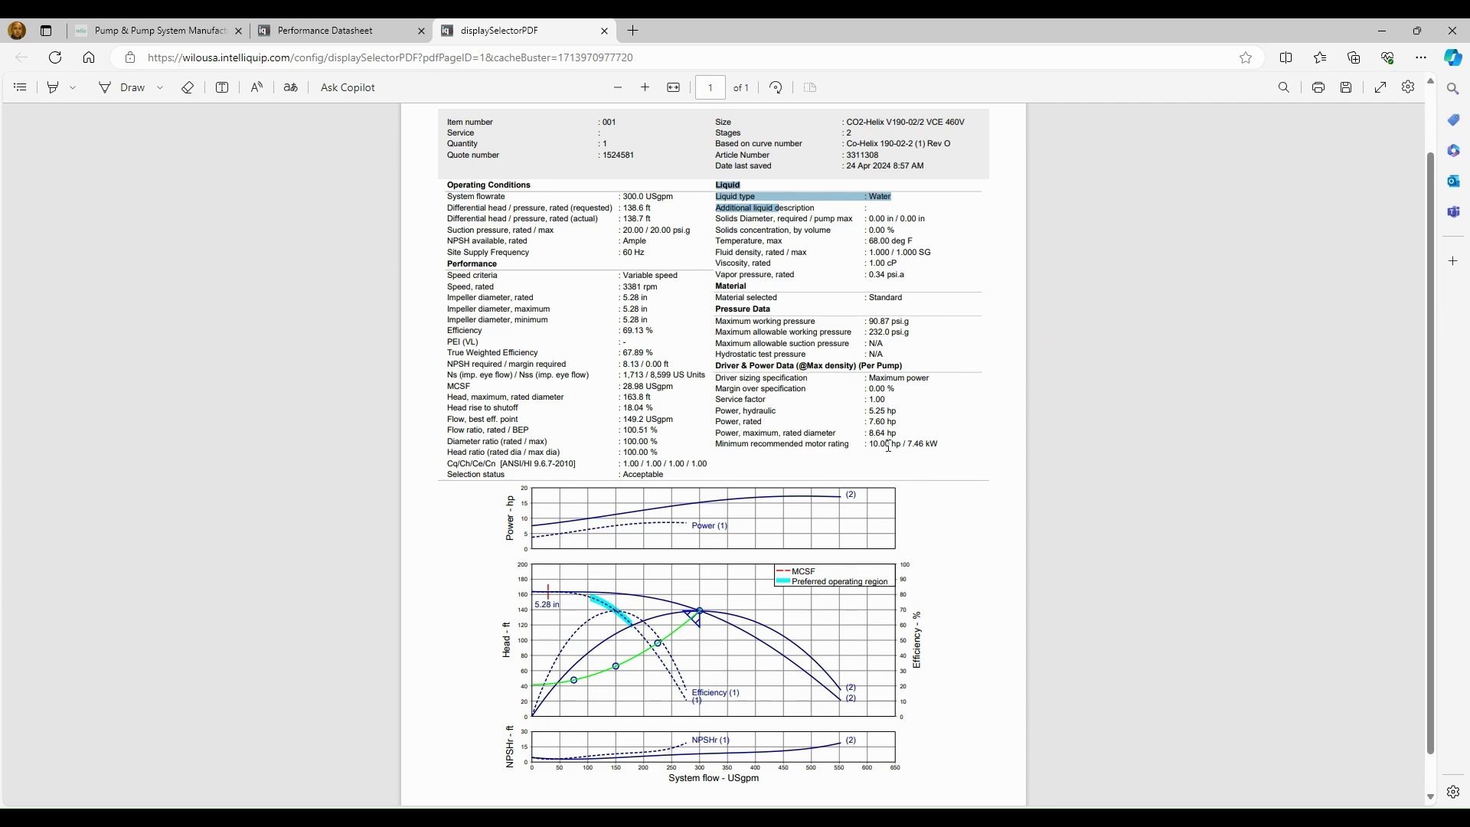
- Examine the power, head and NPSHr curves in the performance datasheet PDF and return to the pump's document list
scroll(923, 460, down, 1)
scroll(927, 462, down, 1)
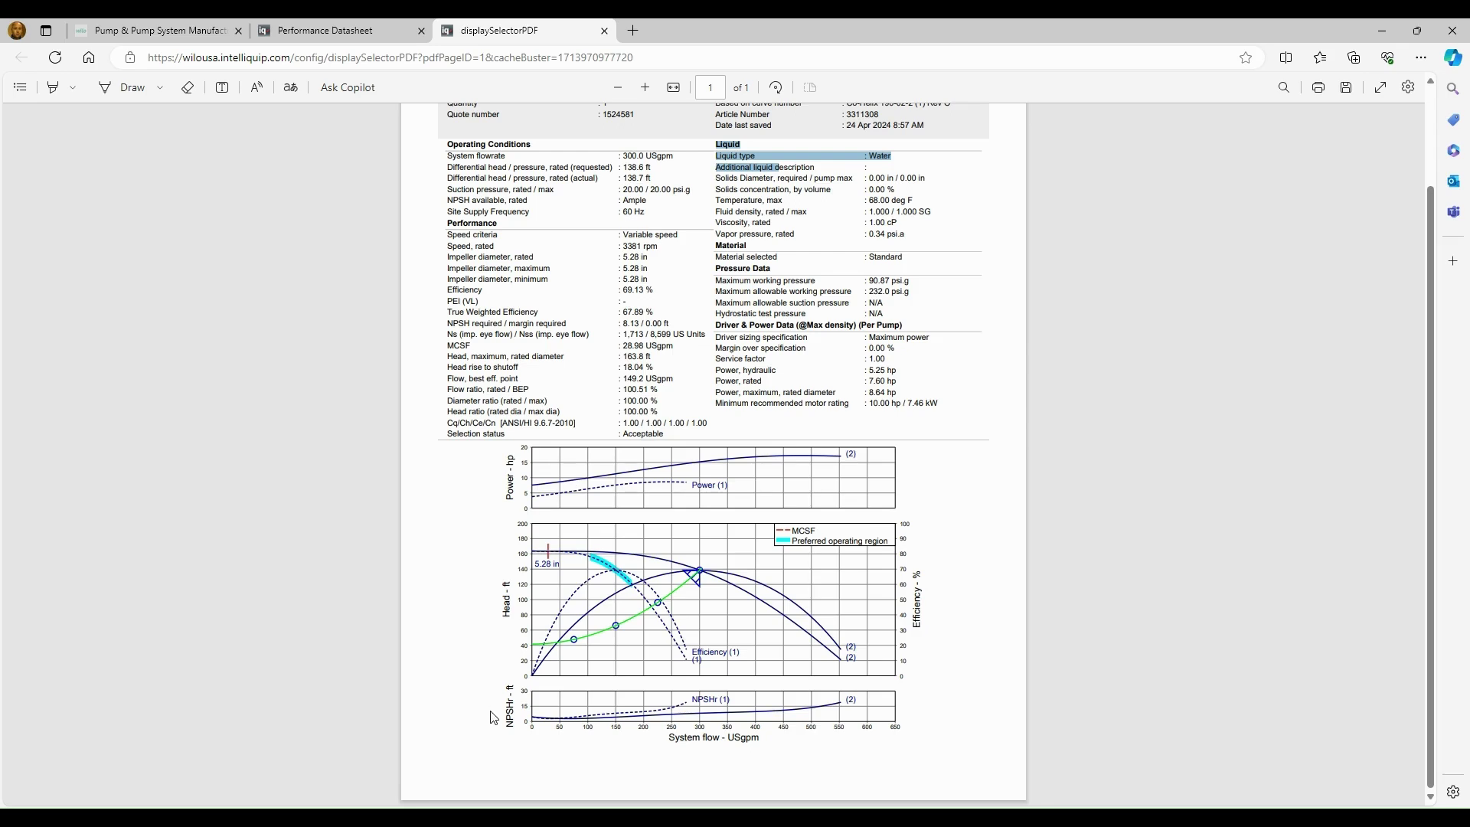
key(ctrl+shift+Tab)
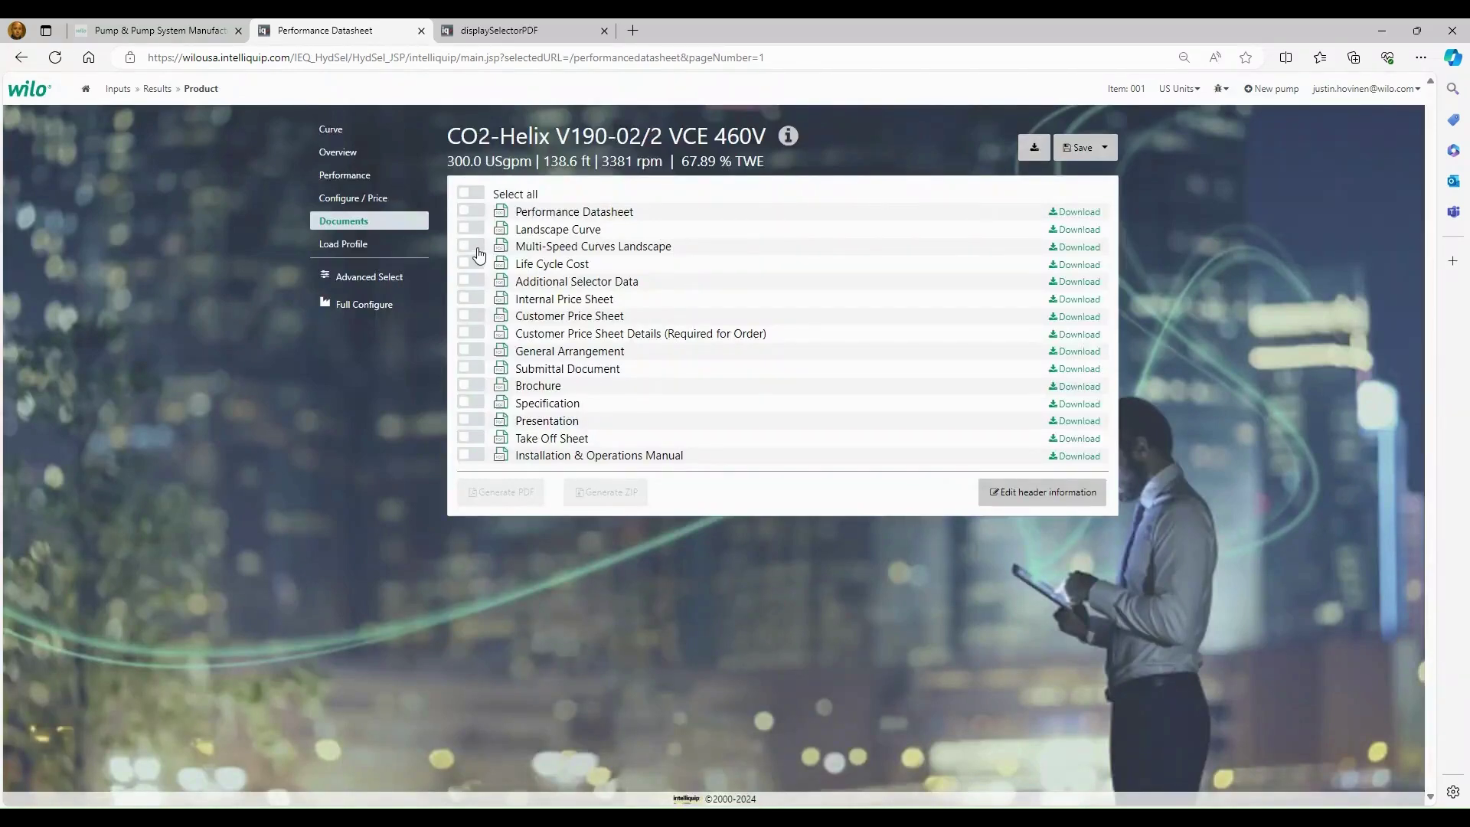
- View the Multi-Speed Curves Landscape document for the selected pump and close it
click(467, 245)
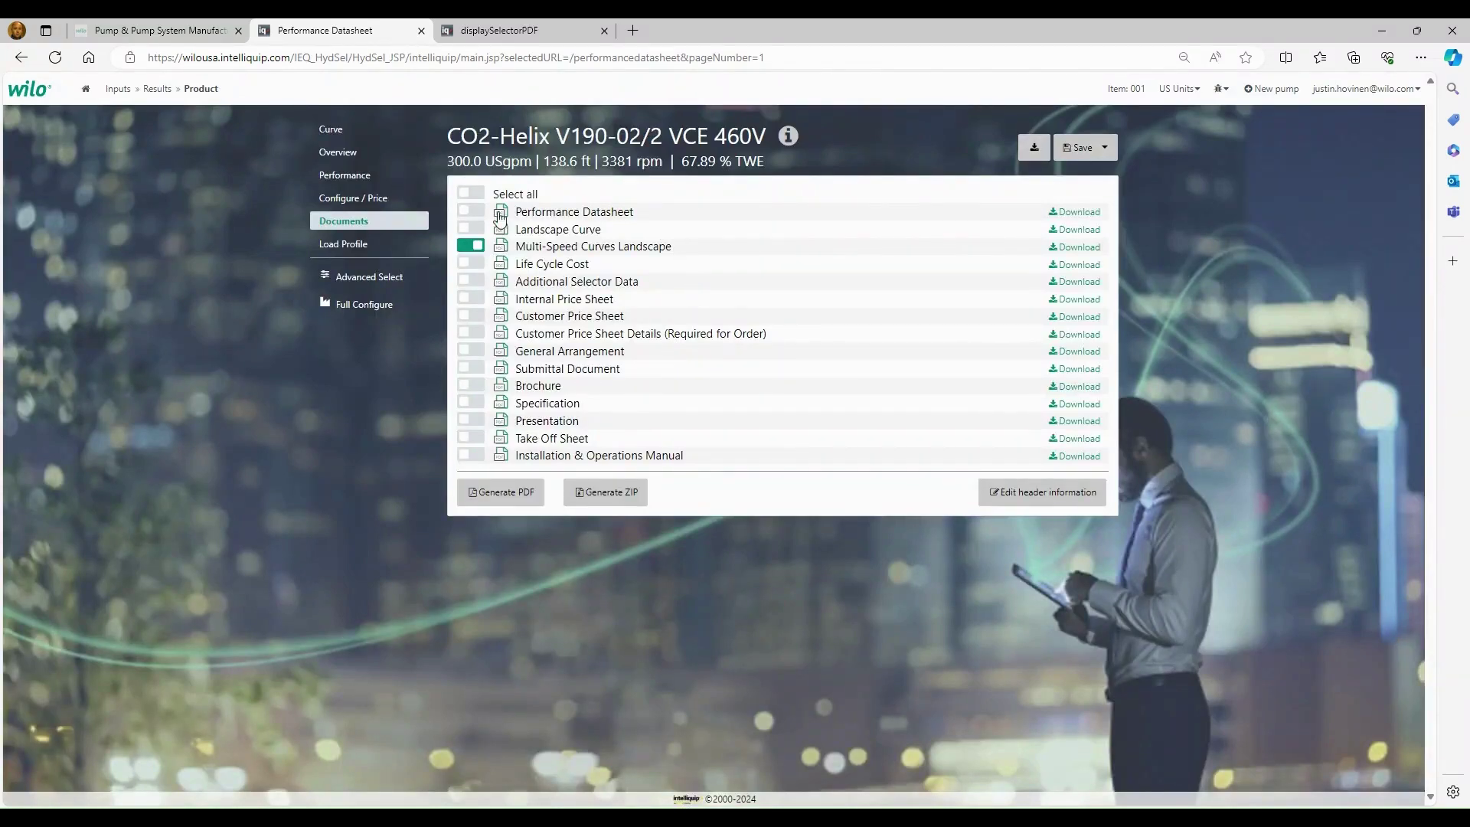
click(509, 34)
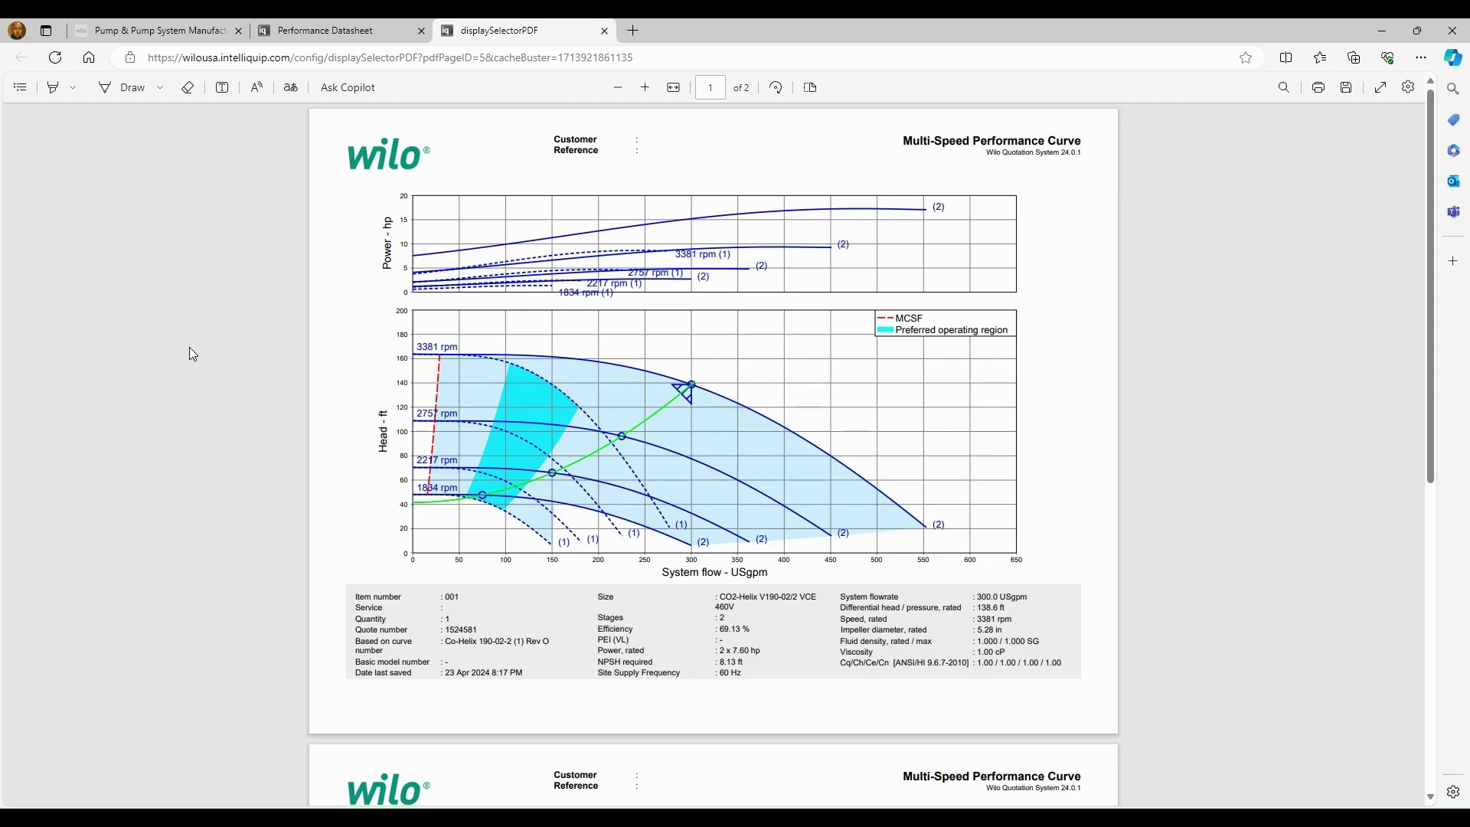
key(ctrl+w)
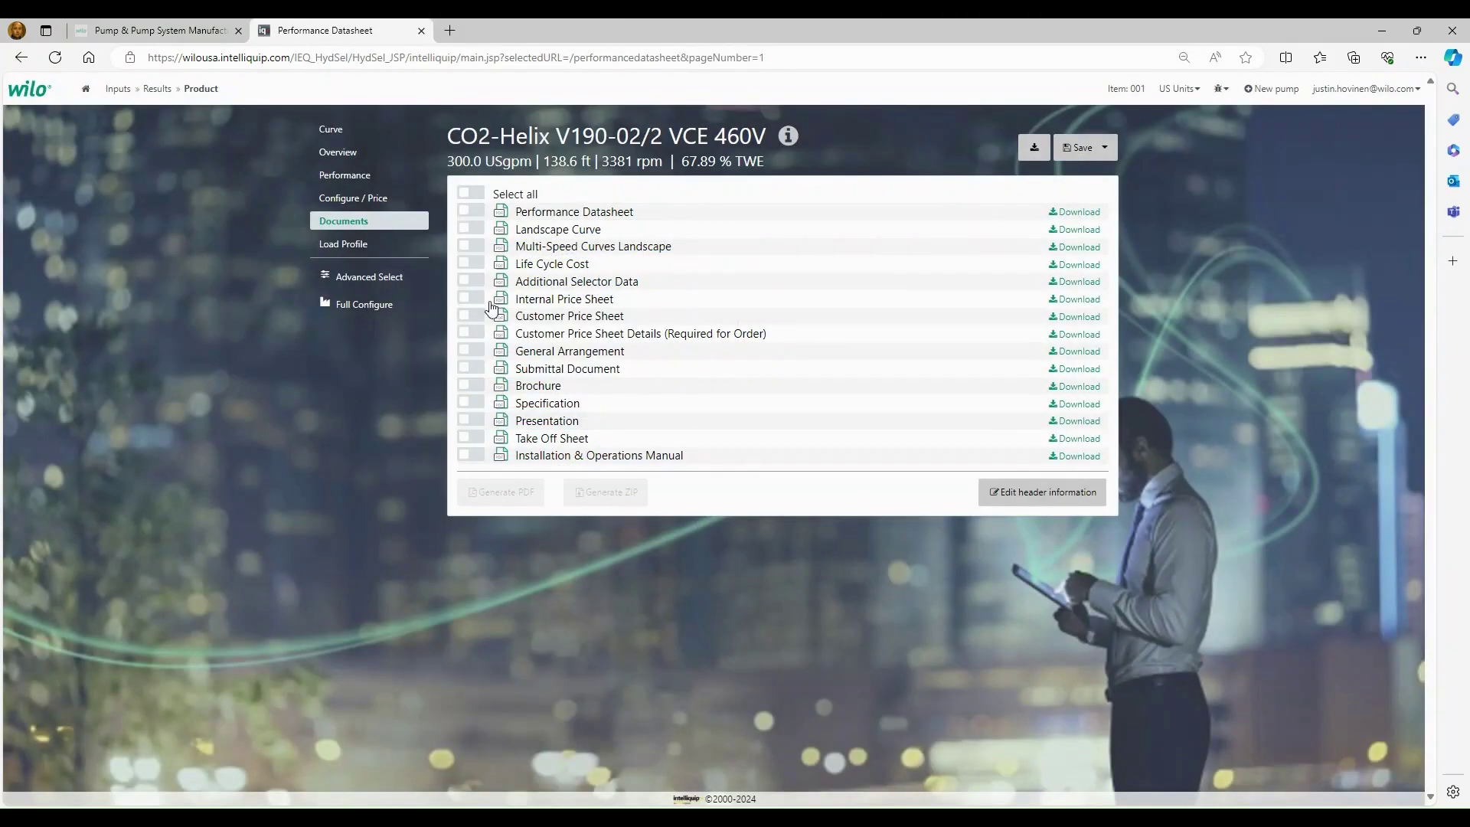
- View the General Arrangement drawing with its dimensions and motor data, and close it
click(473, 298)
click(499, 352)
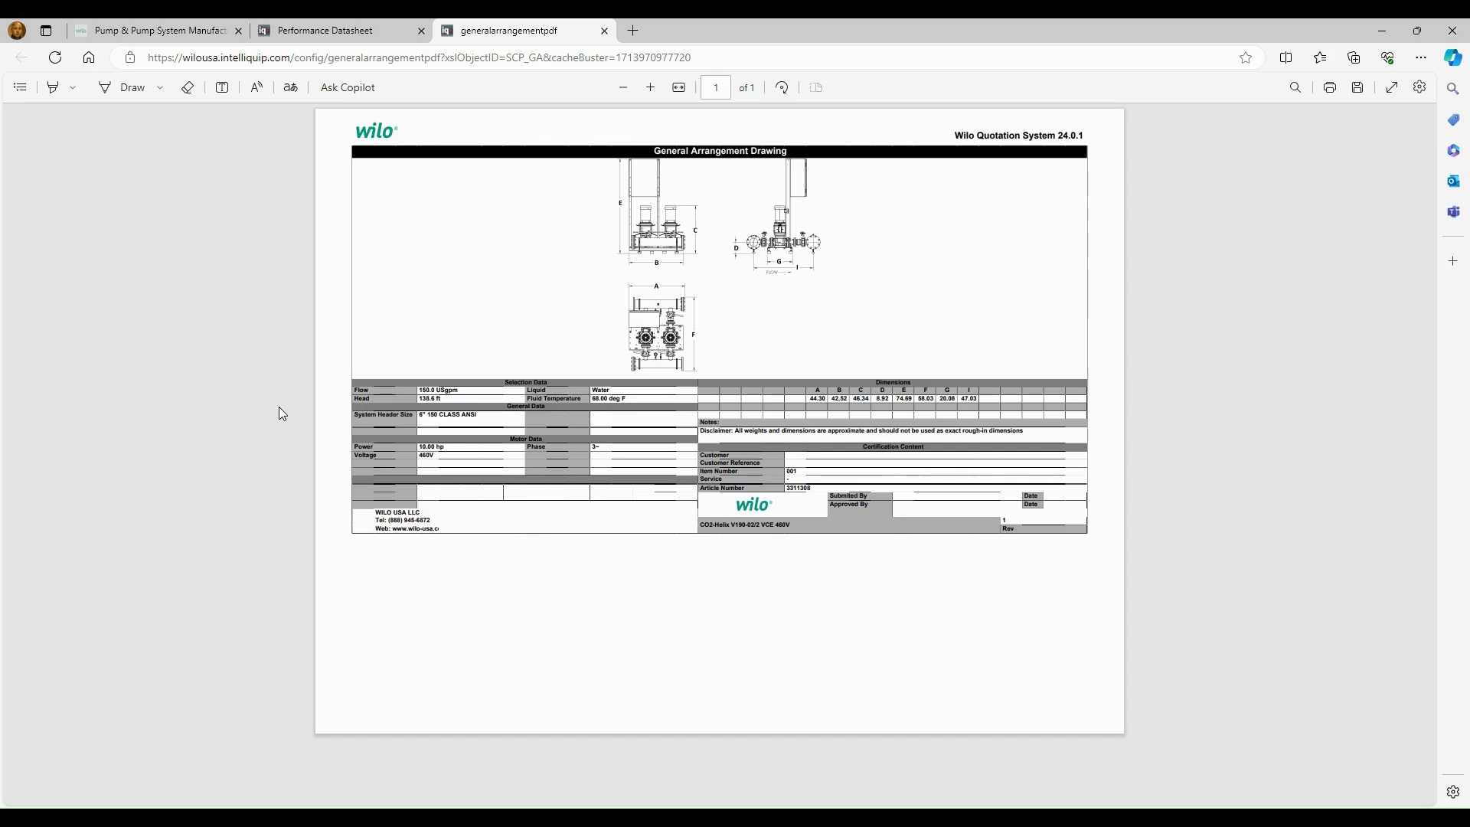
click(604, 31)
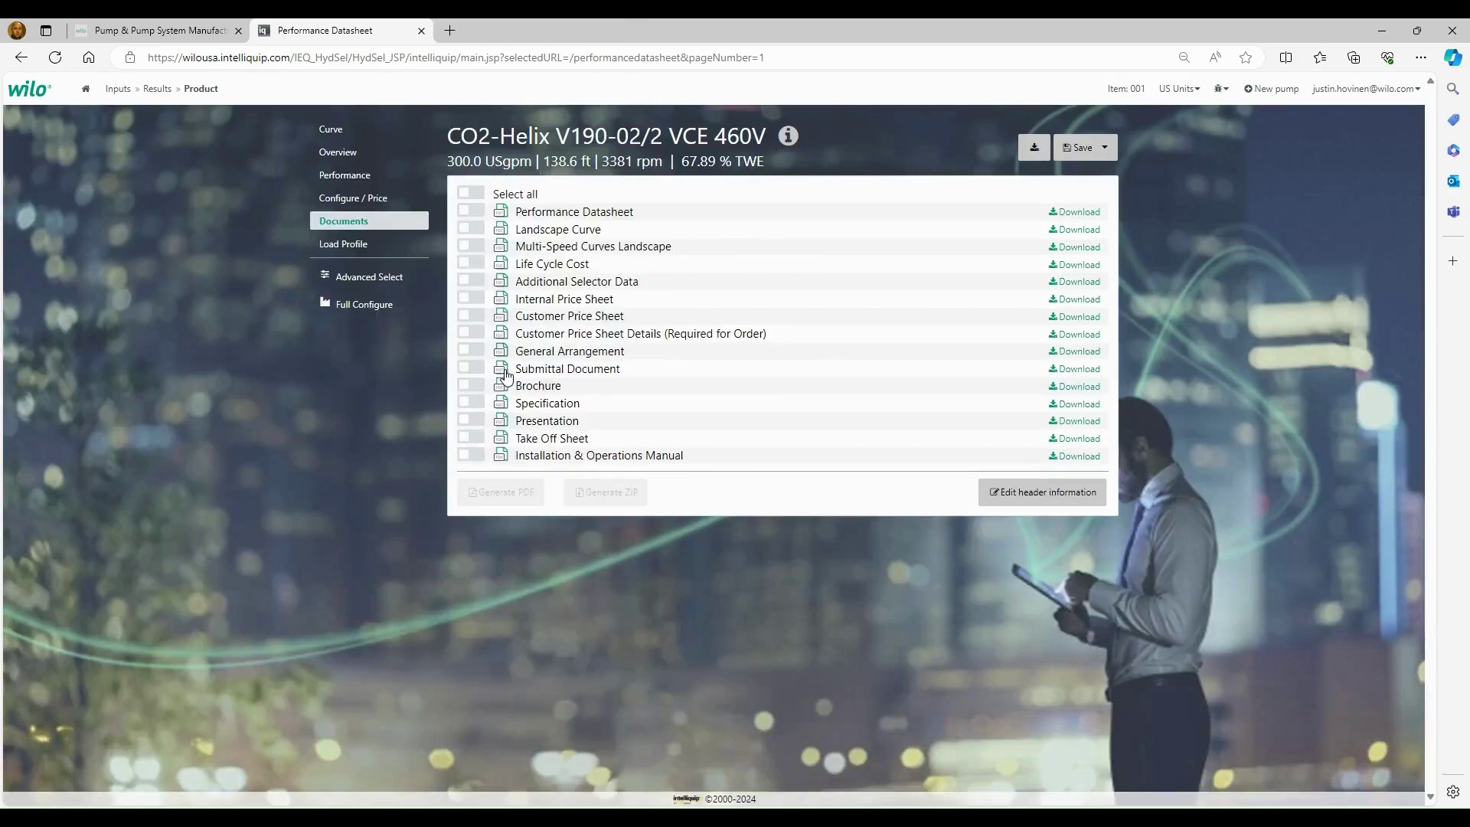
- Open the Submittal Document, examine its curves, technical data, dimensional drawings and weights, and return to the document list
click(475, 370)
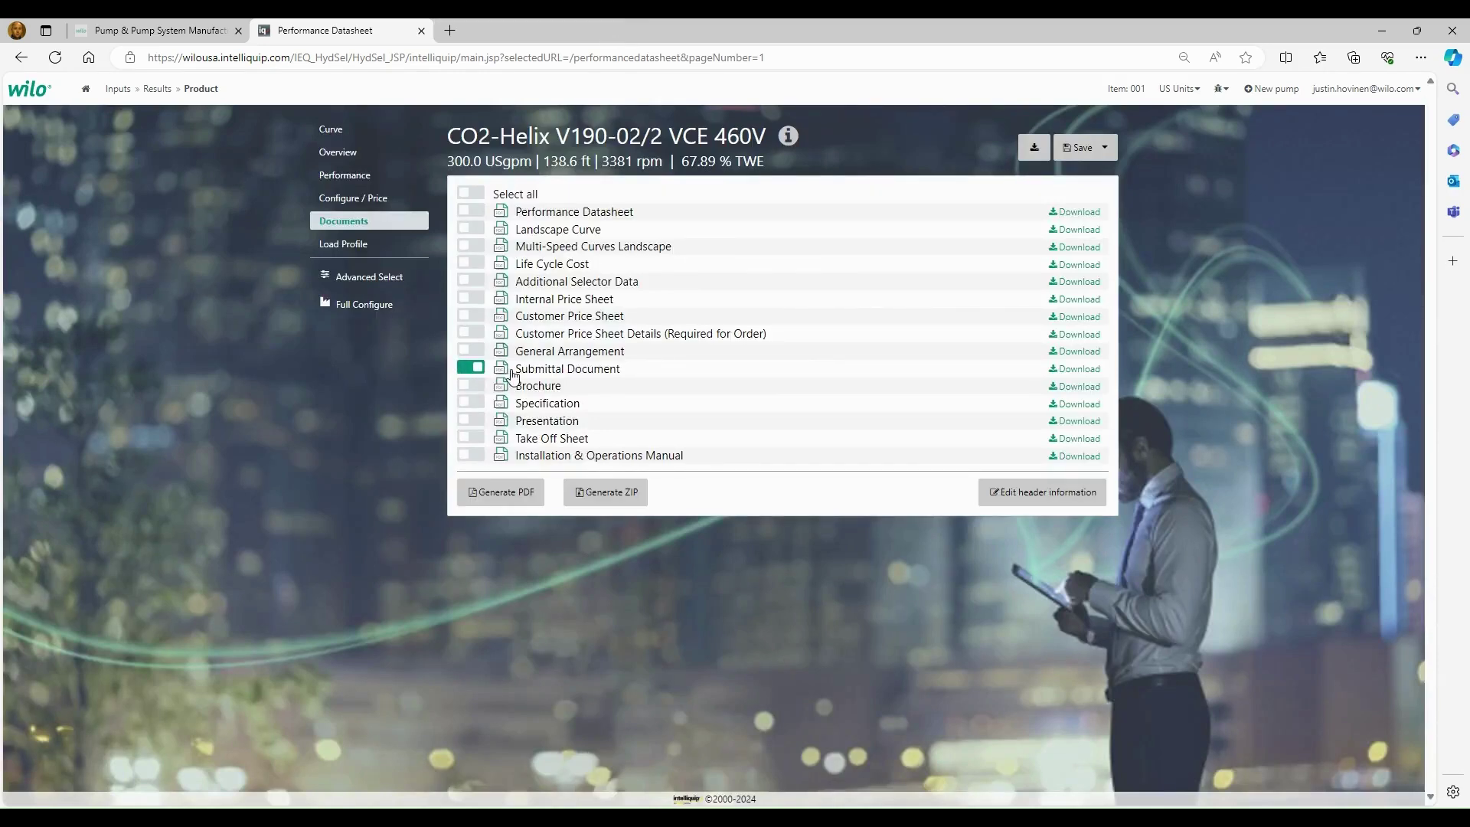
click(503, 373)
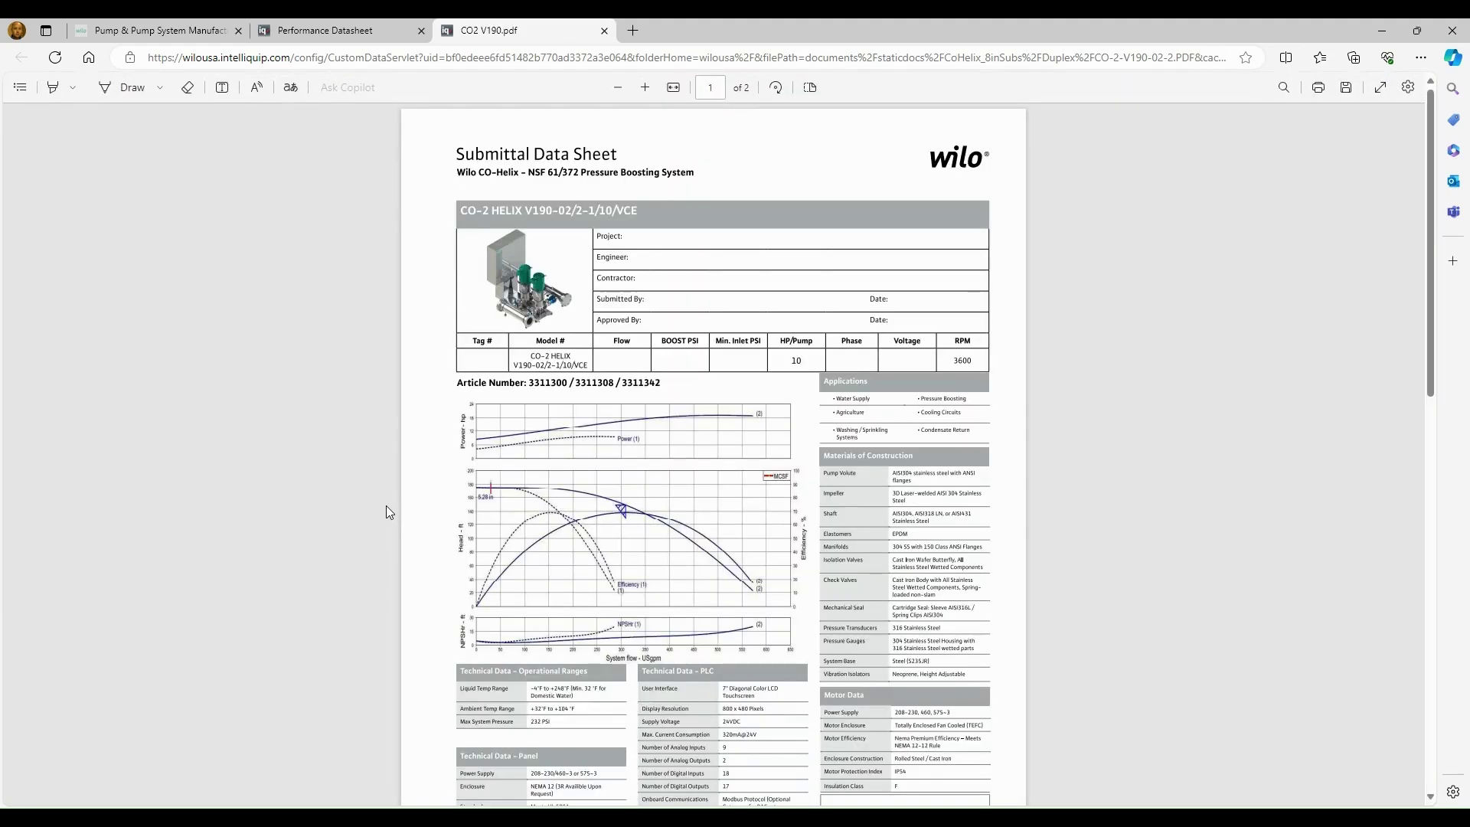
scroll(386, 511, down, 2)
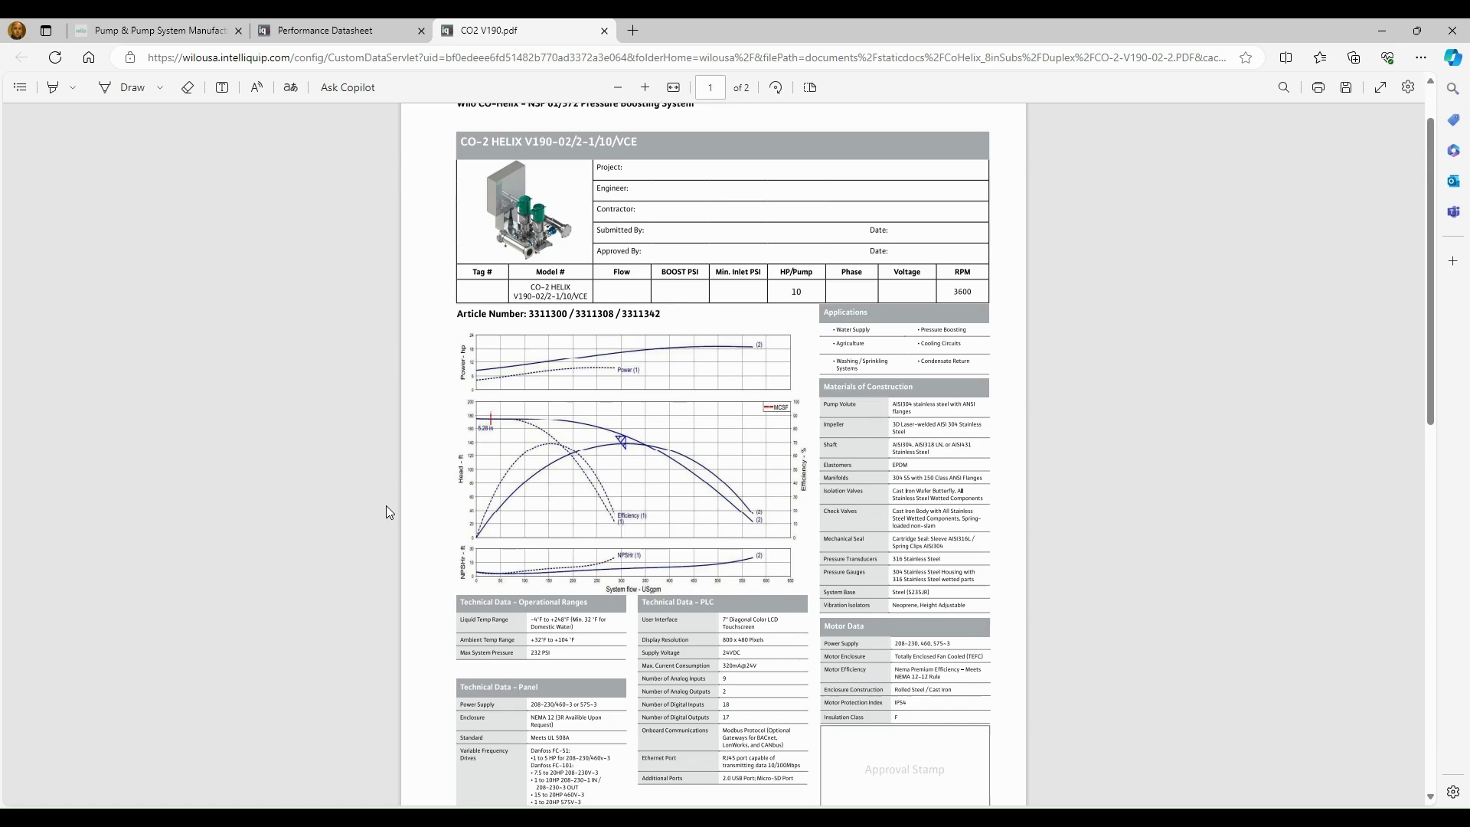
scroll(387, 511, down, 10)
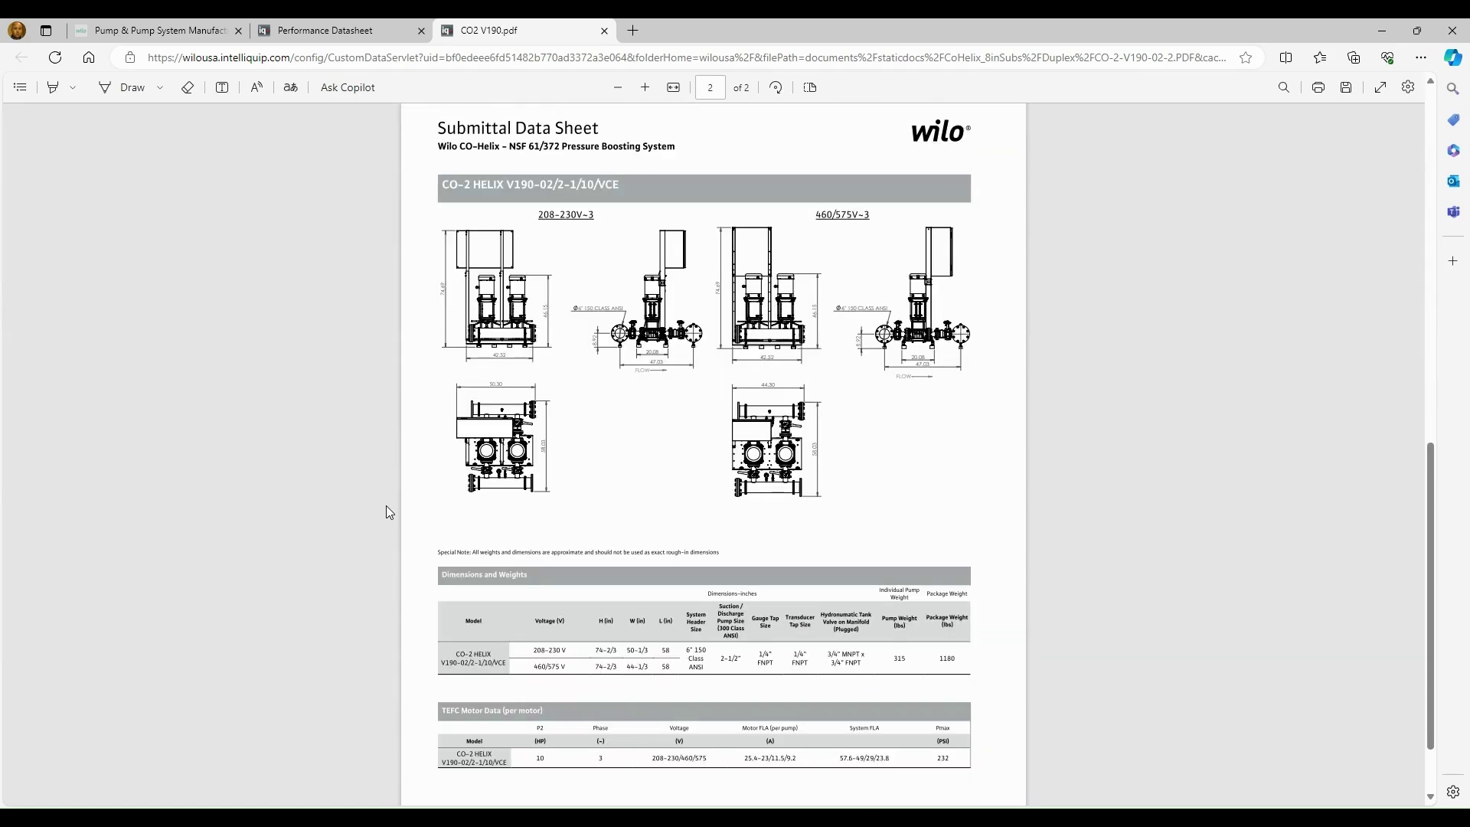
scroll(385, 511, down, 1)
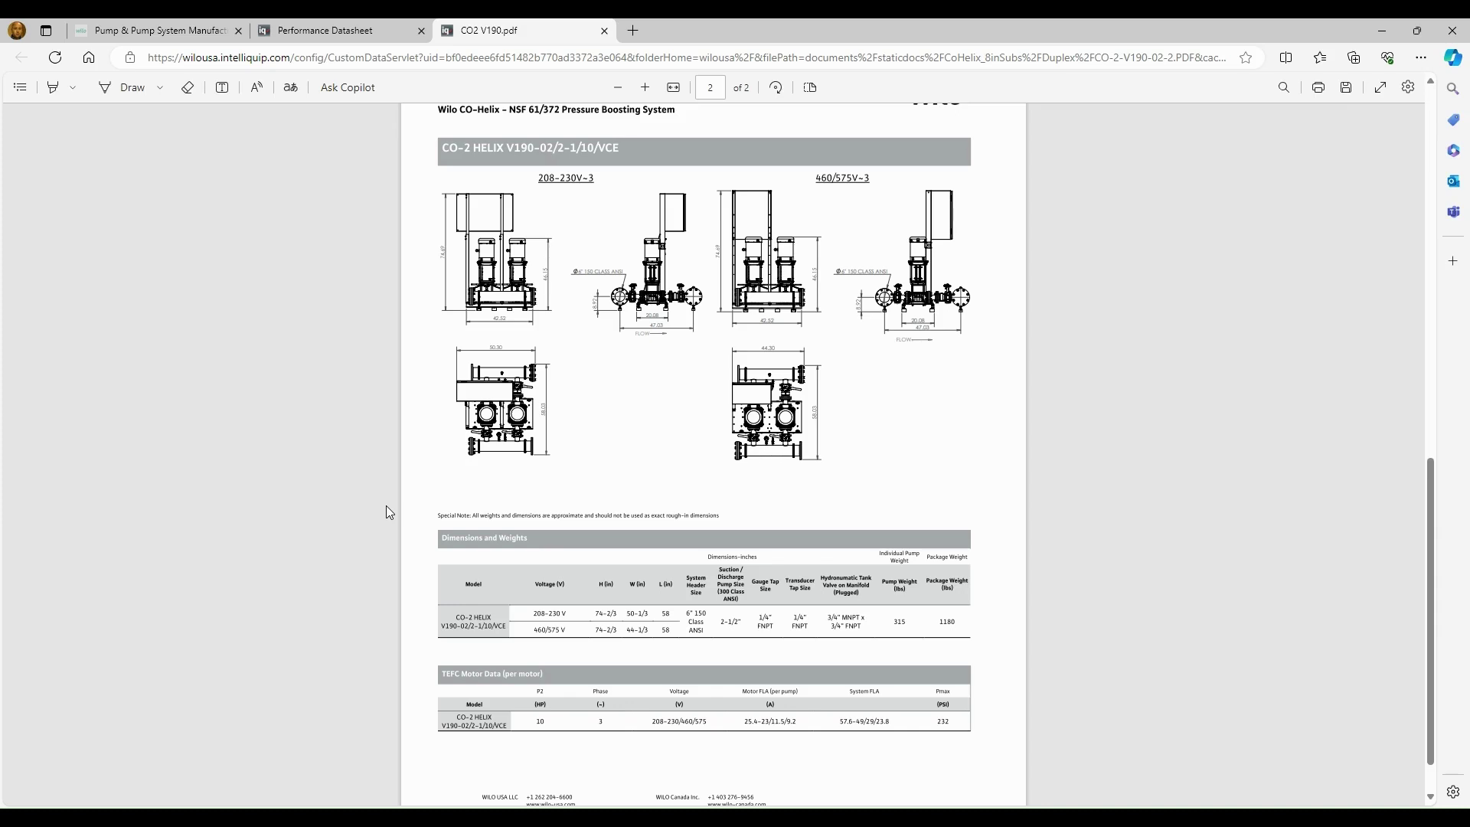
scroll(386, 506, up, 10)
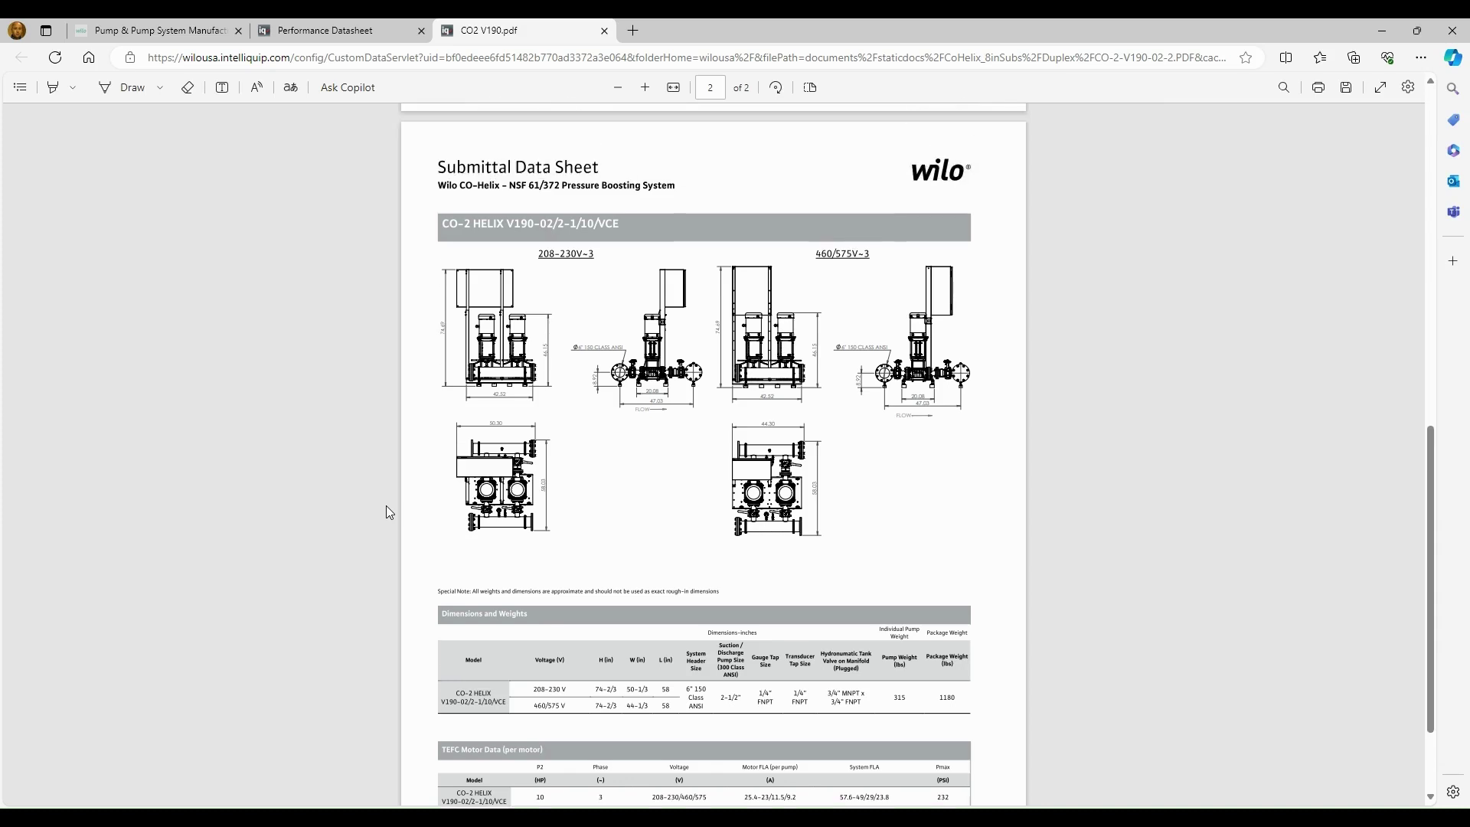
scroll(385, 505, up, 2)
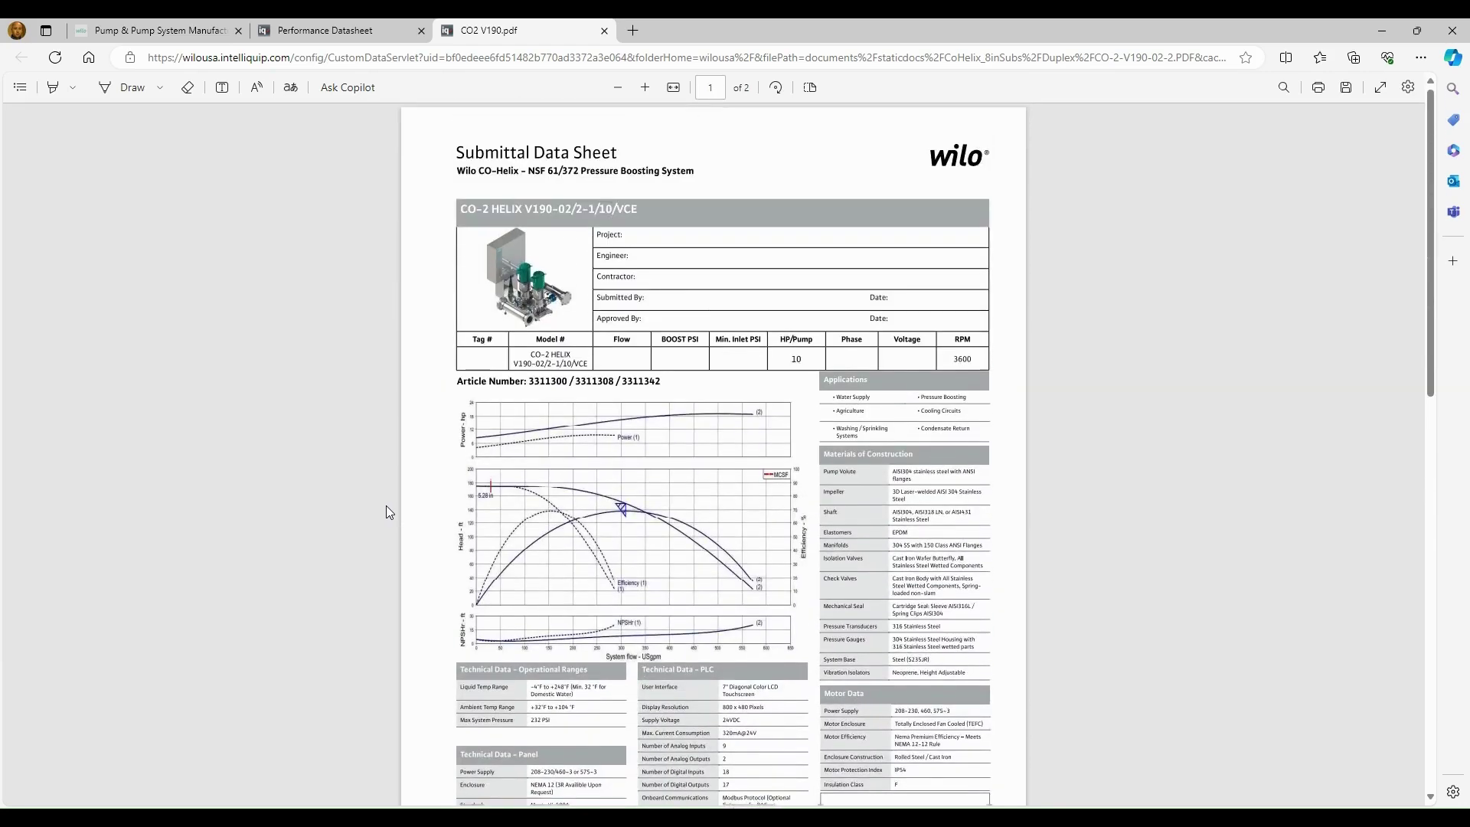
scroll(385, 506, down, 7)
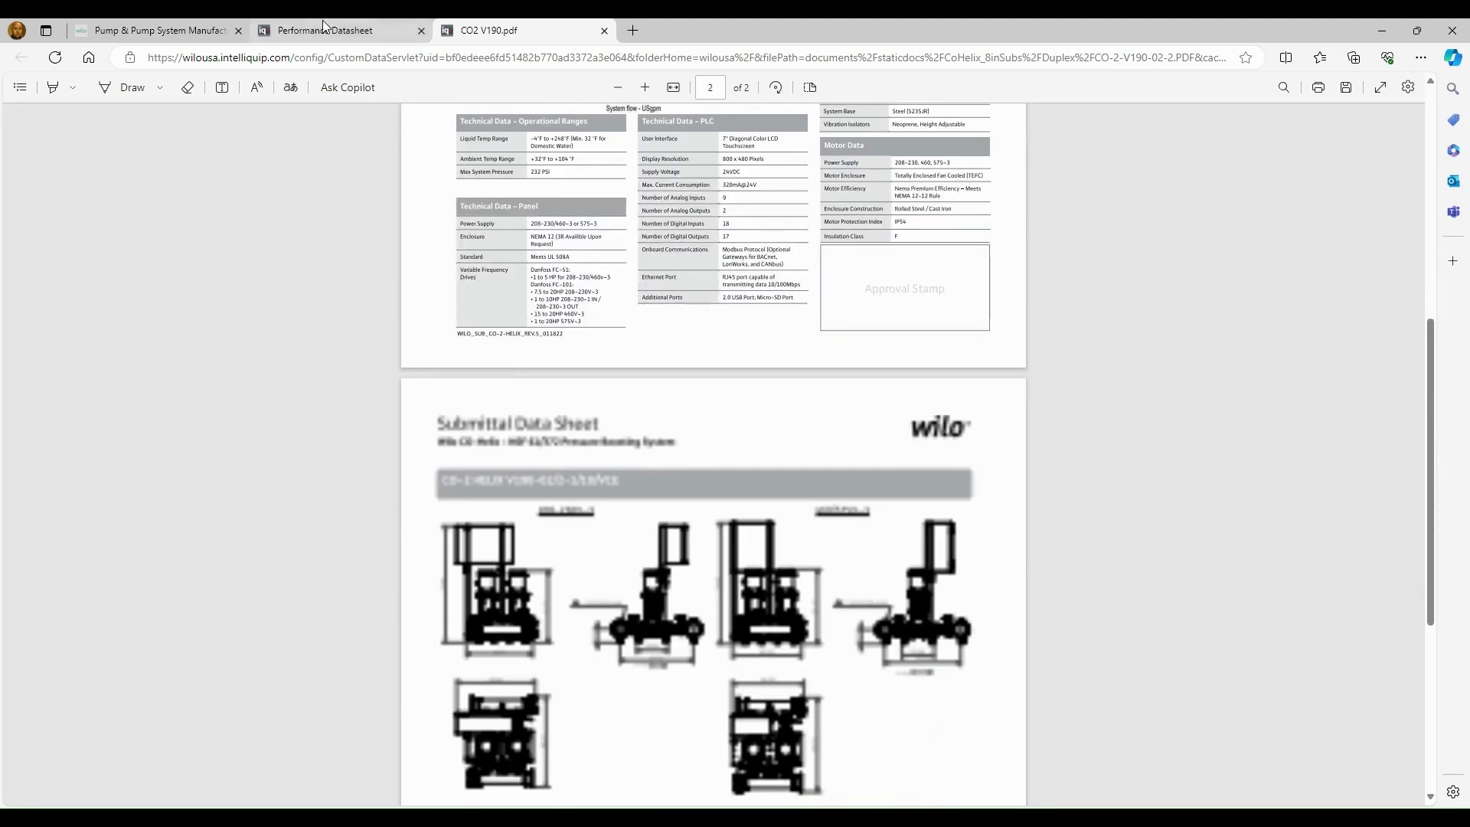
click(371, 24)
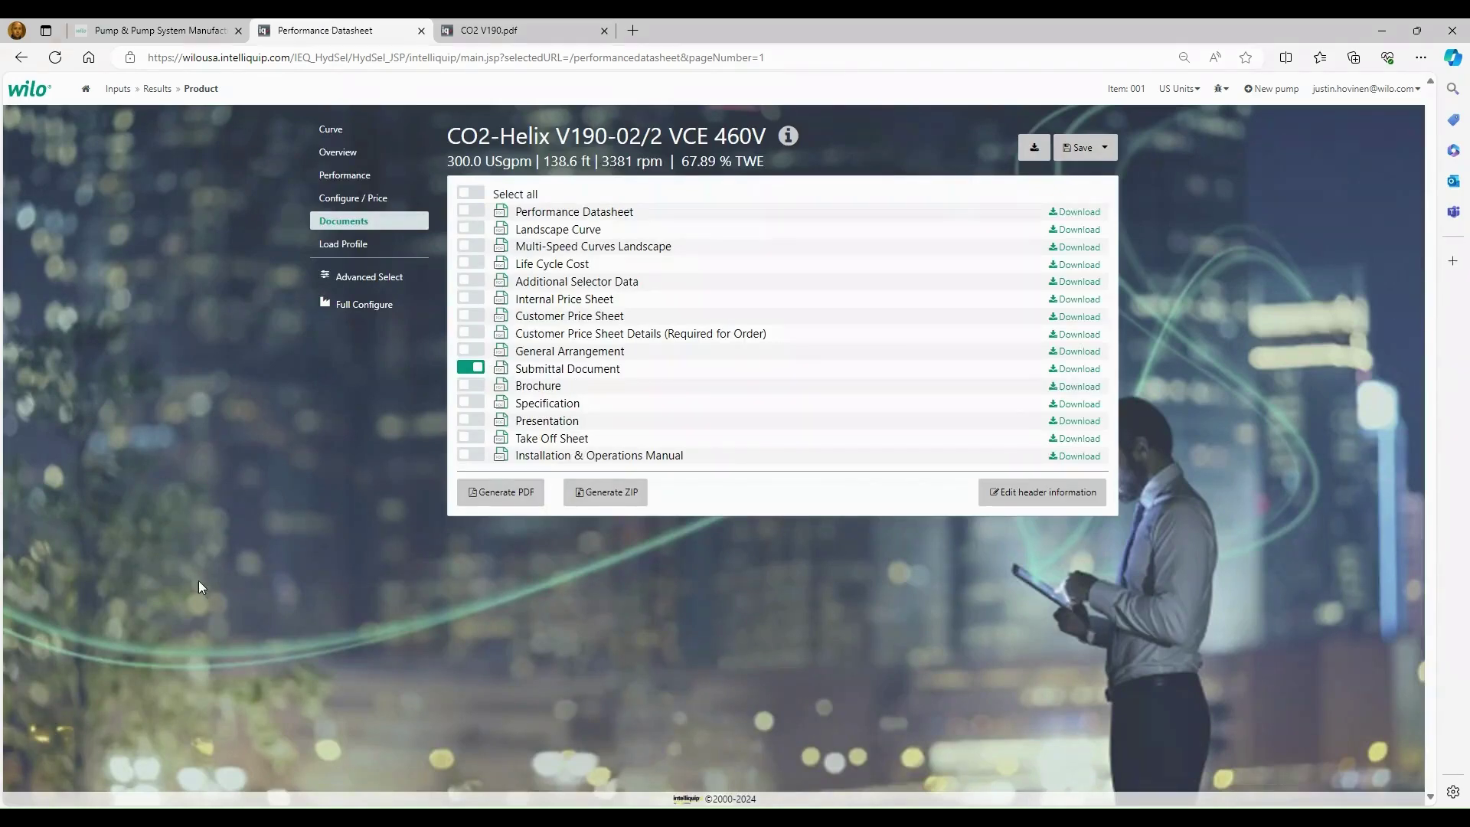
- Deselect the Submittal Document and open the Specification document
click(470, 368)
click(470, 385)
click(464, 388)
click(479, 406)
click(500, 403)
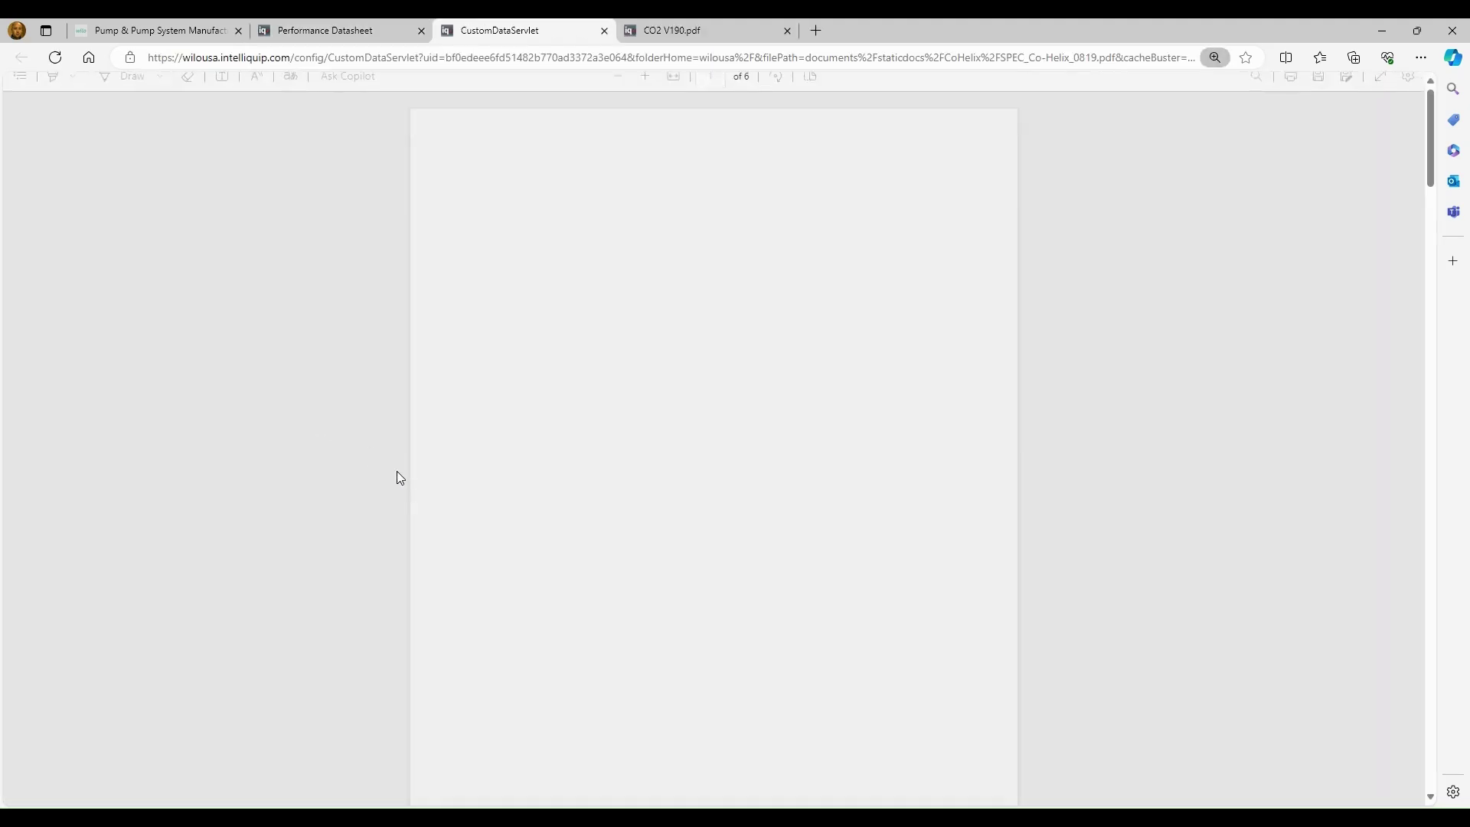
- Read the CO-Helix engineering specification through the installation section, and close both the specification and submittal PDFs
scroll(652, 487, down, 3)
scroll(652, 489, down, 10)
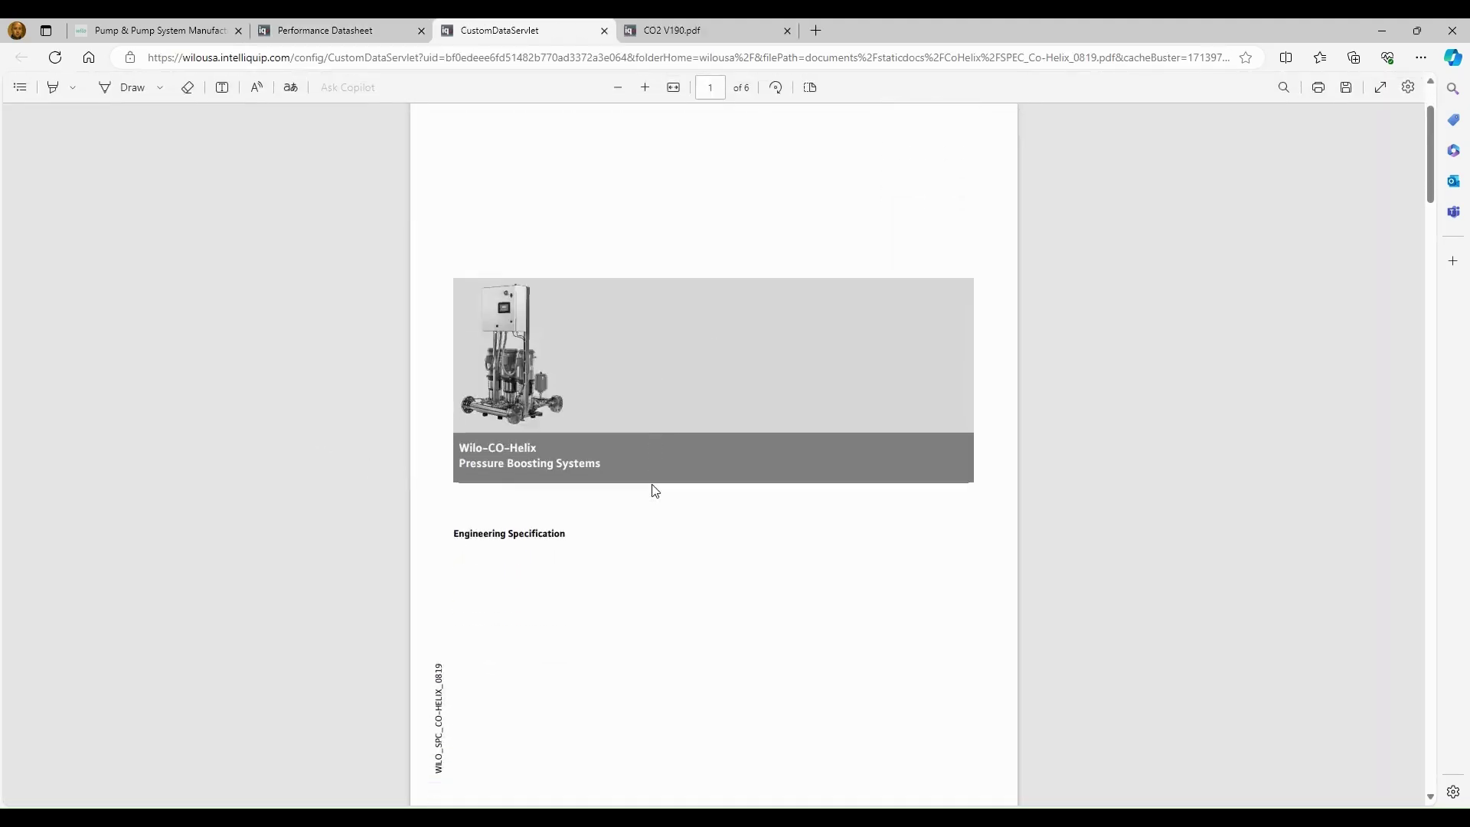
scroll(652, 490, down, 10)
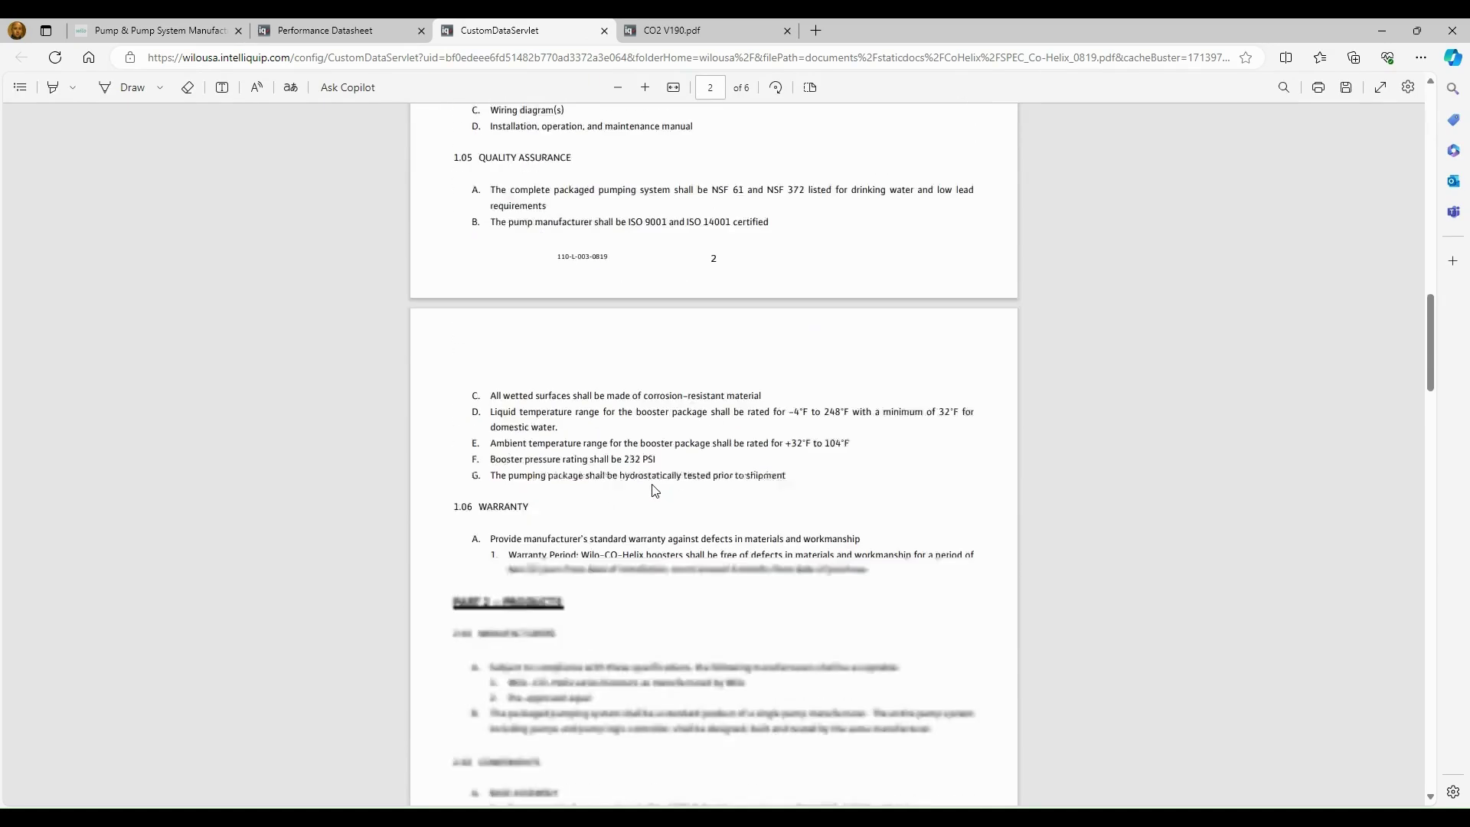
scroll(652, 490, down, 5)
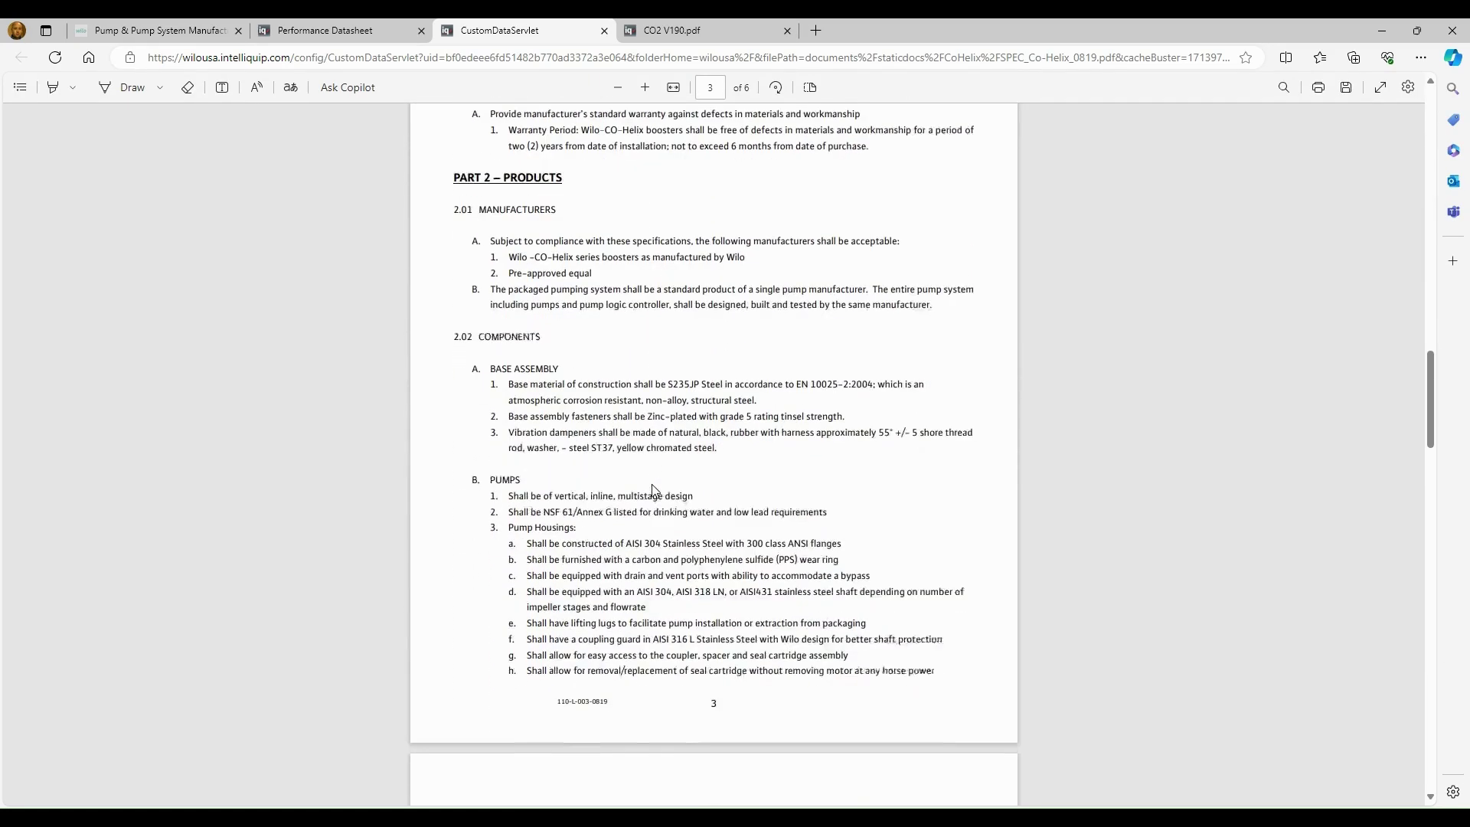
scroll(655, 489, down, 5)
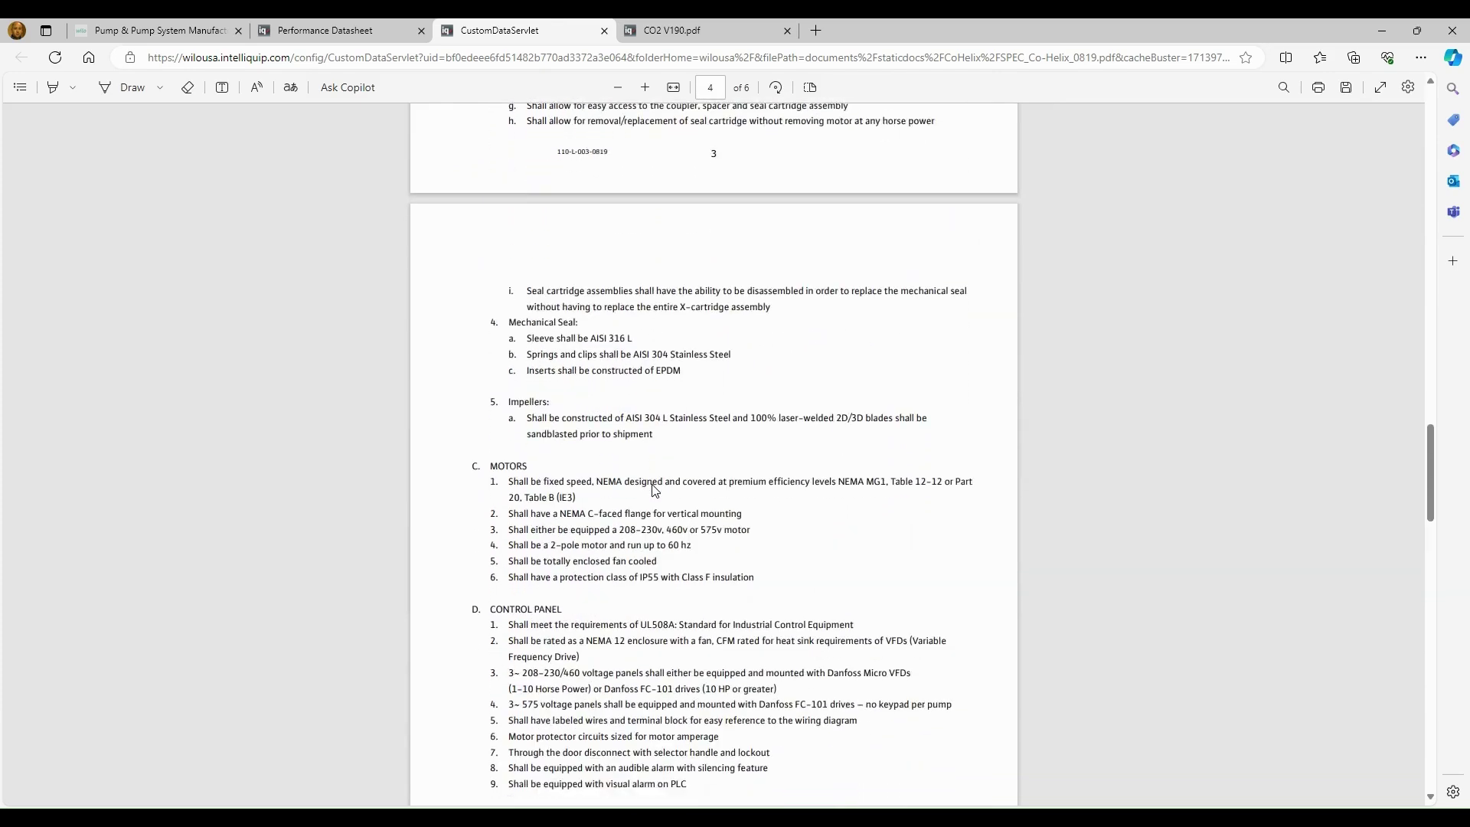
scroll(653, 490, down, 5)
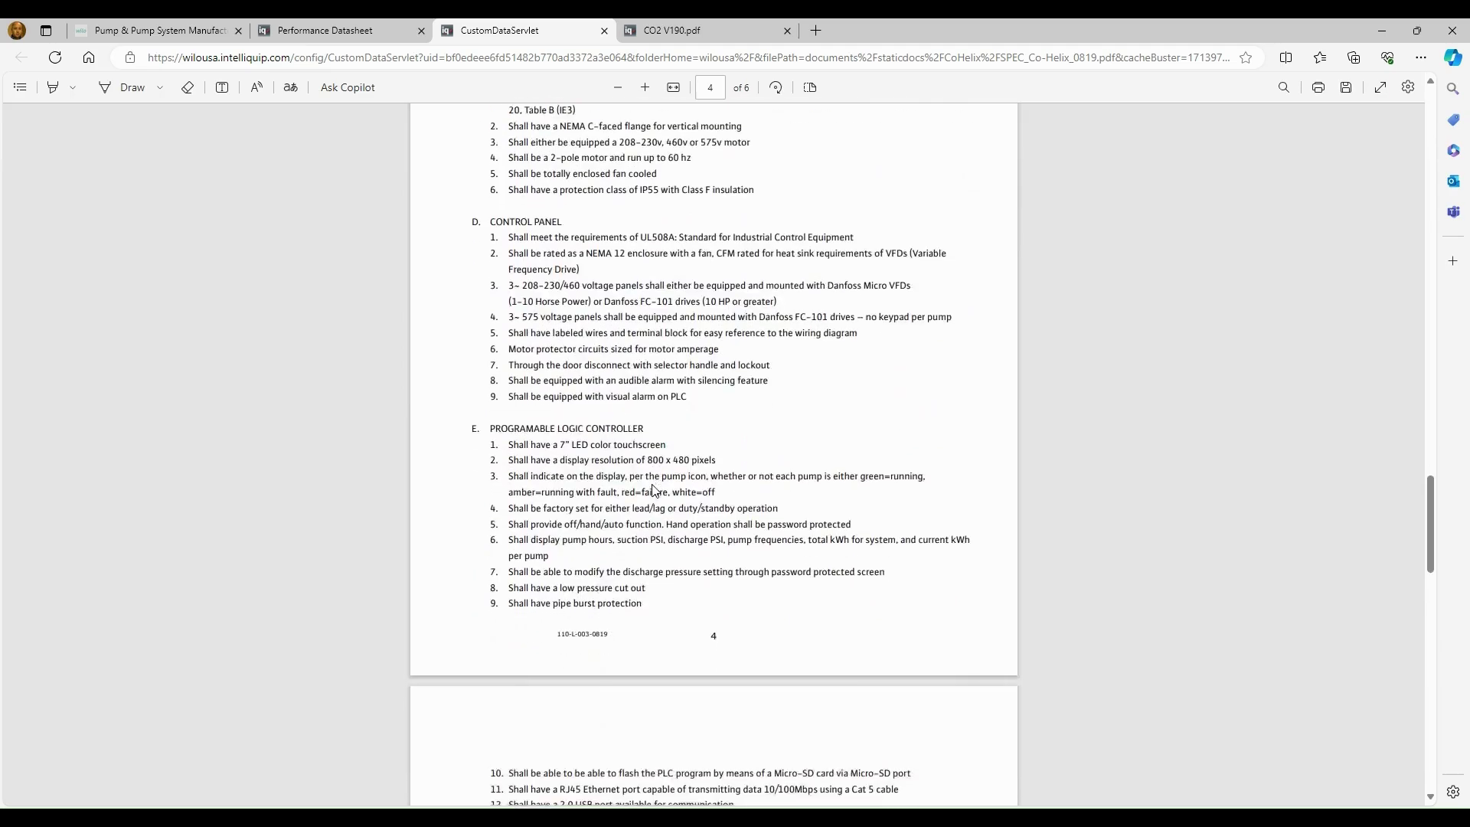
scroll(652, 489, down, 10)
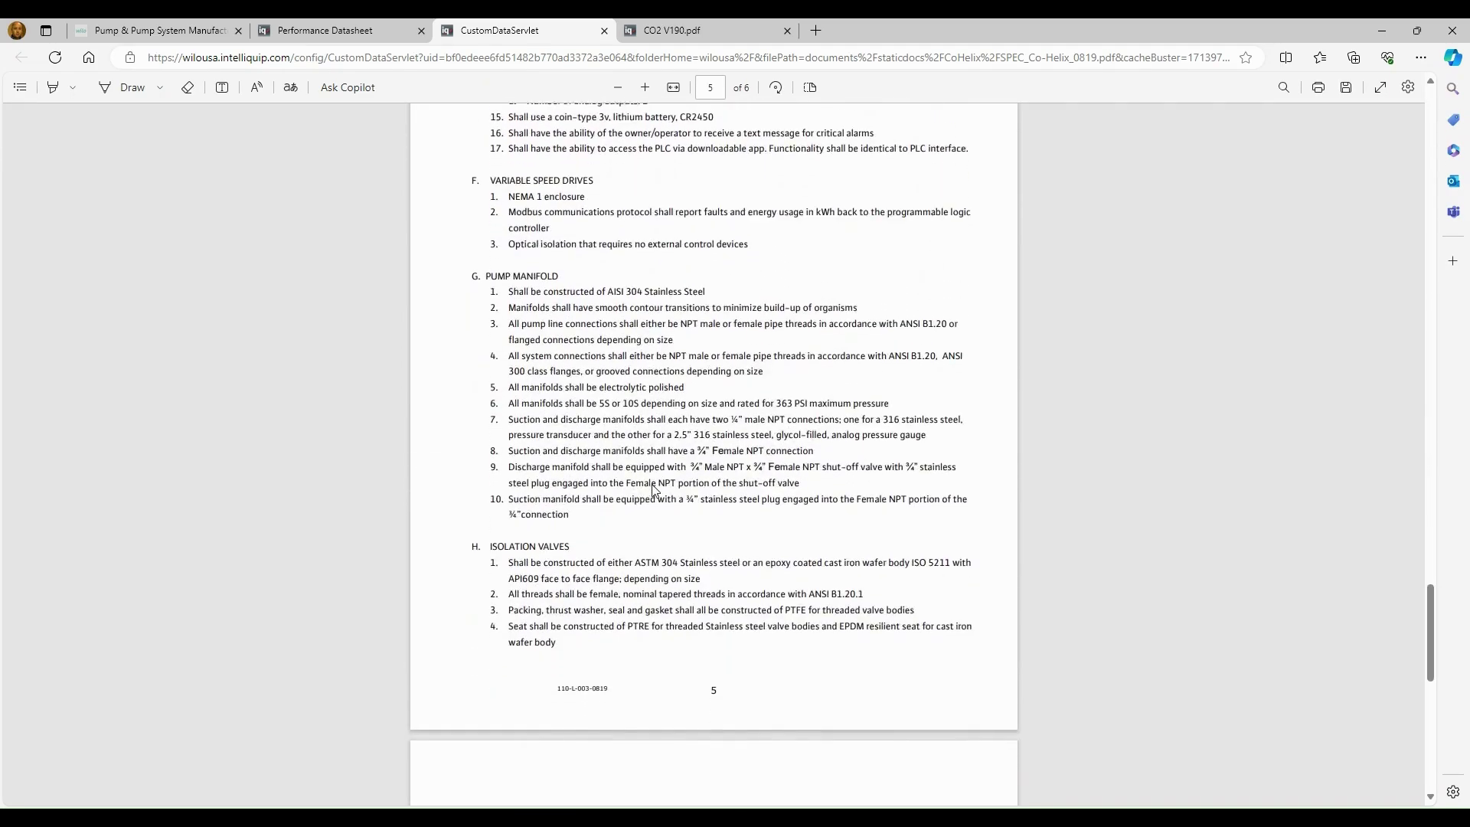
scroll(655, 490, down, 2)
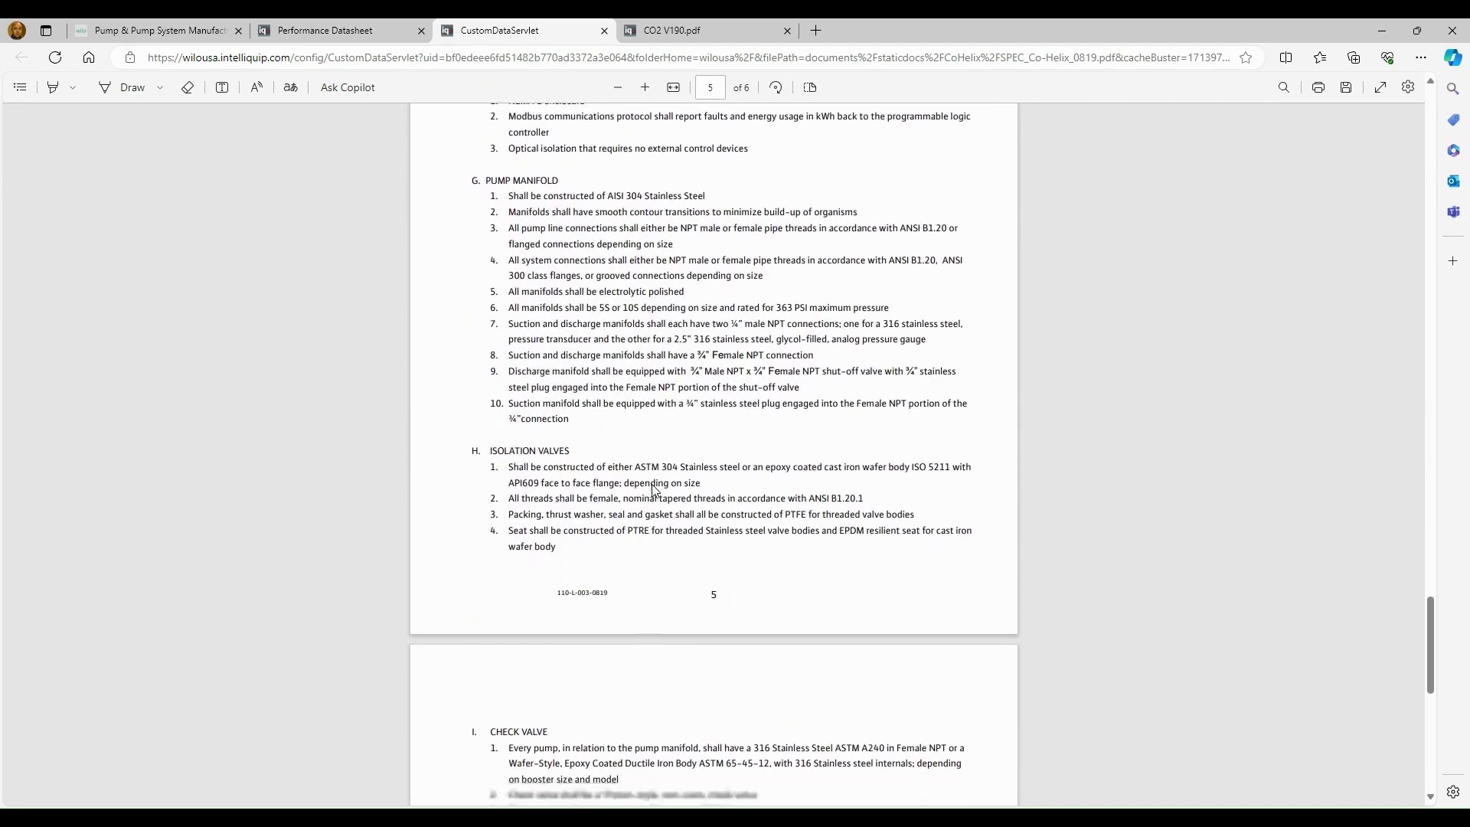
scroll(654, 490, down, 6)
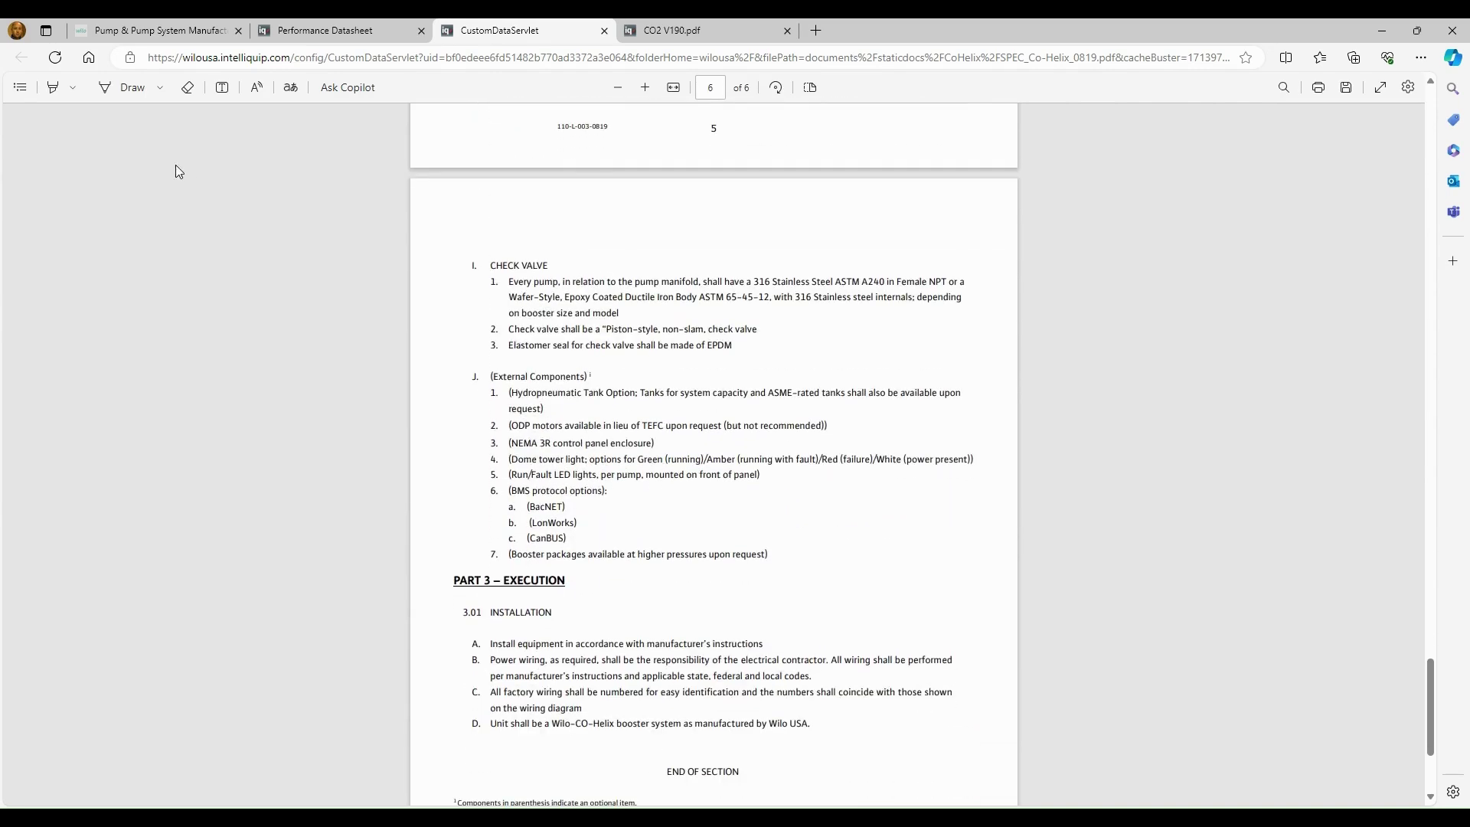
key(ctrl+w)
key(ctrl+w)
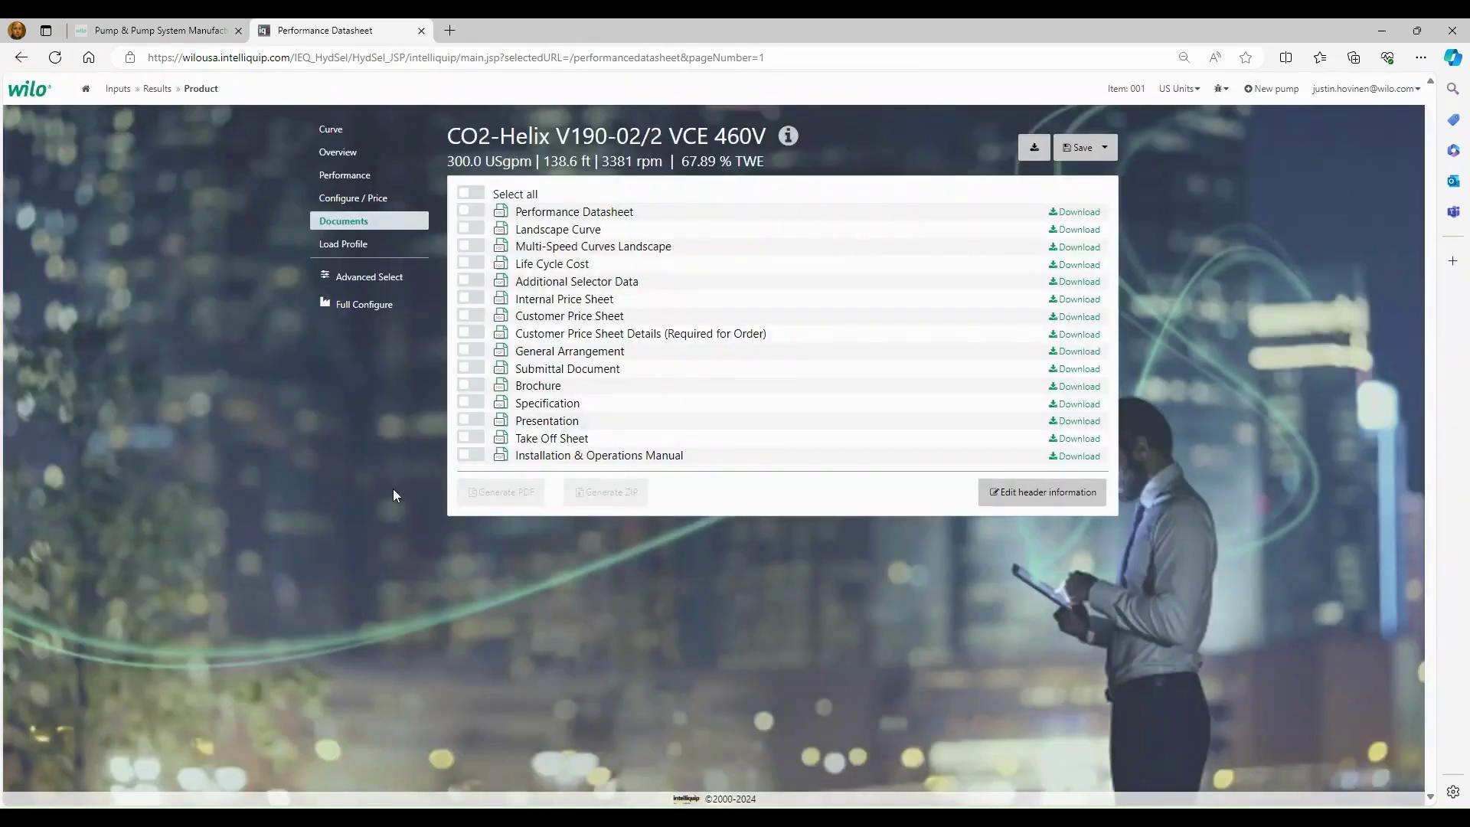
- Open the CO-Helix Take Off Sheet, examine its model and power supply fields, and return to the document list
click(499, 412)
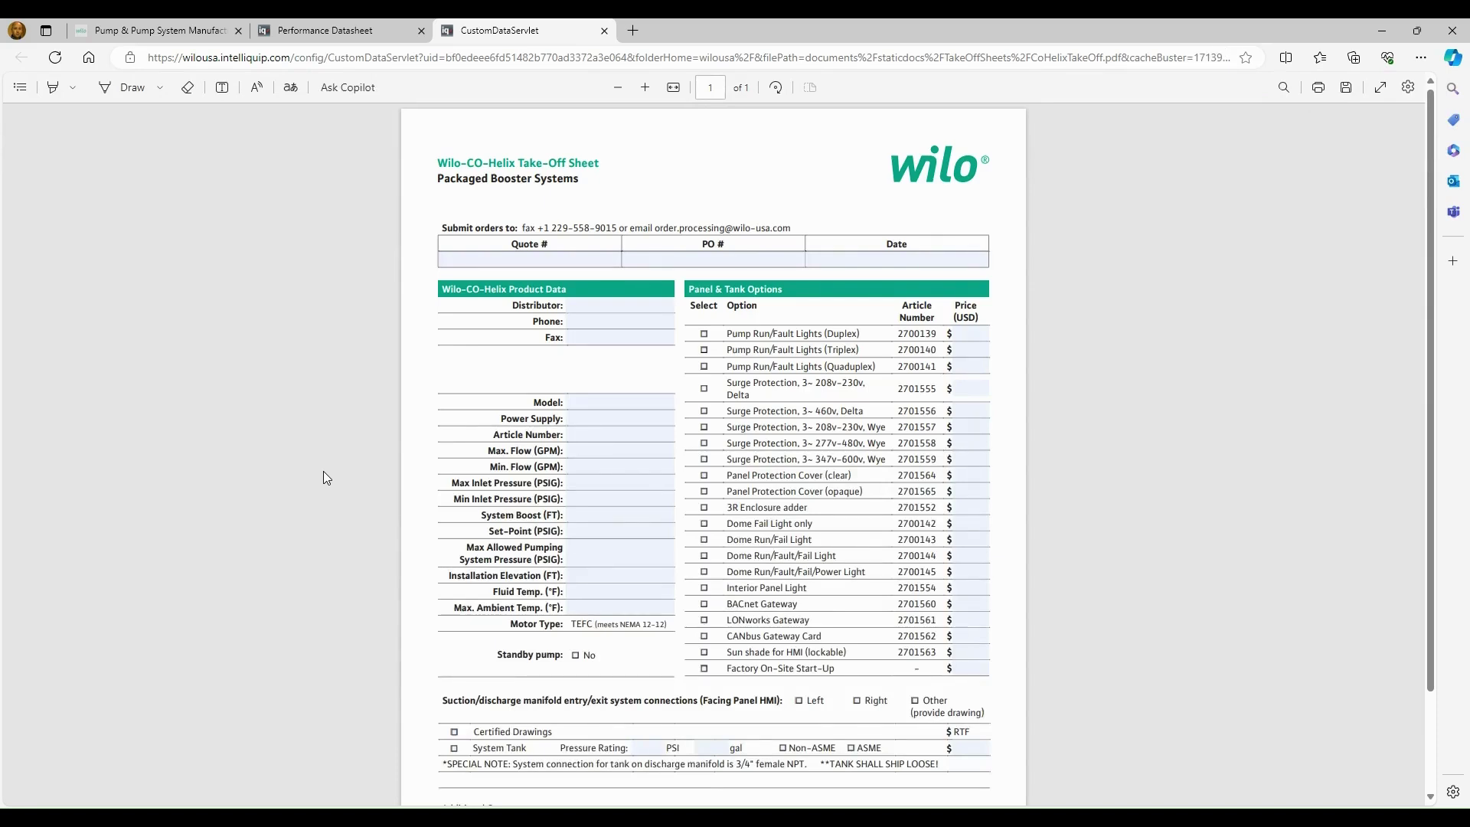
click(571, 404)
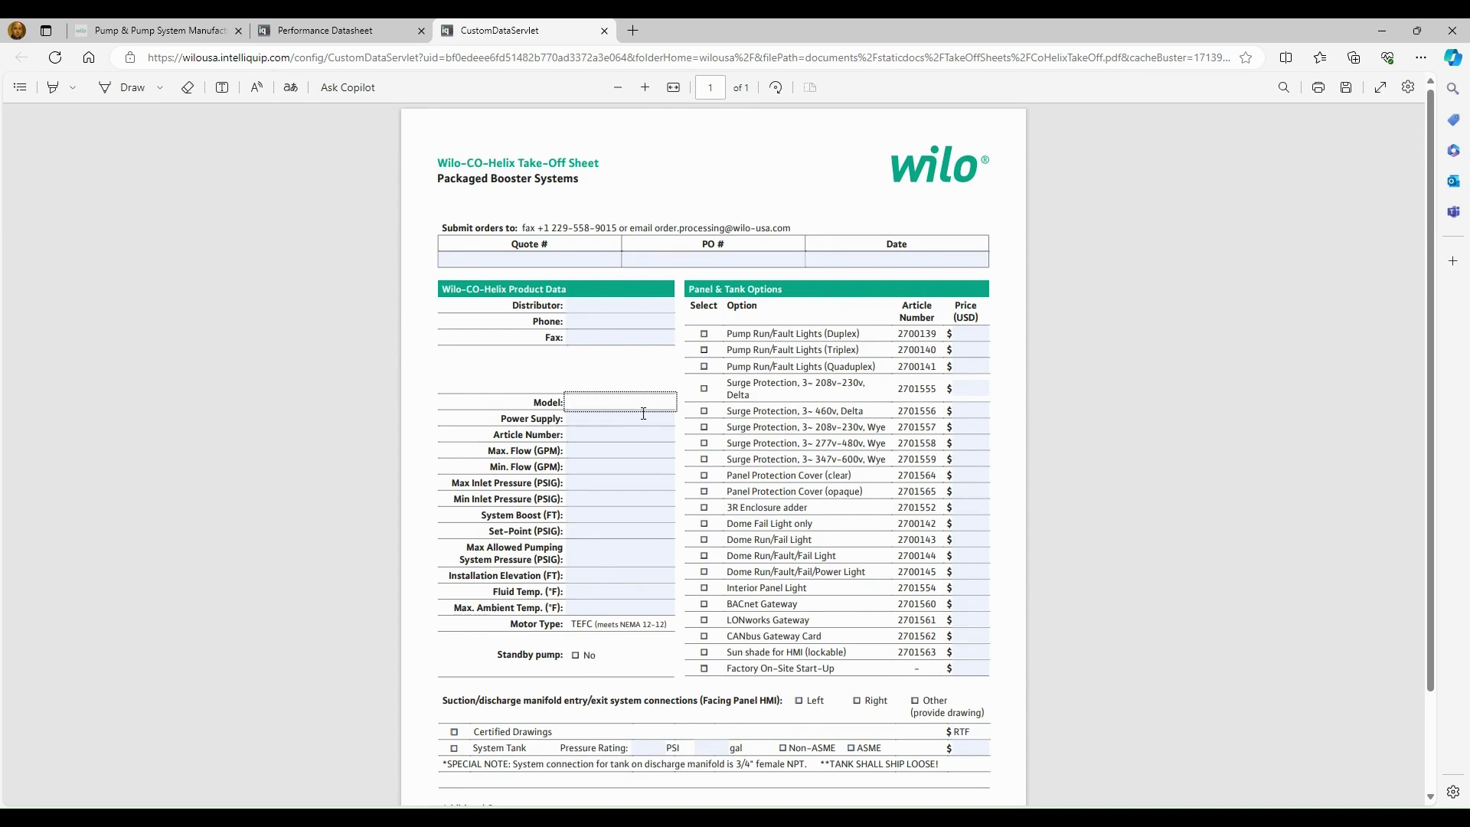
click(585, 416)
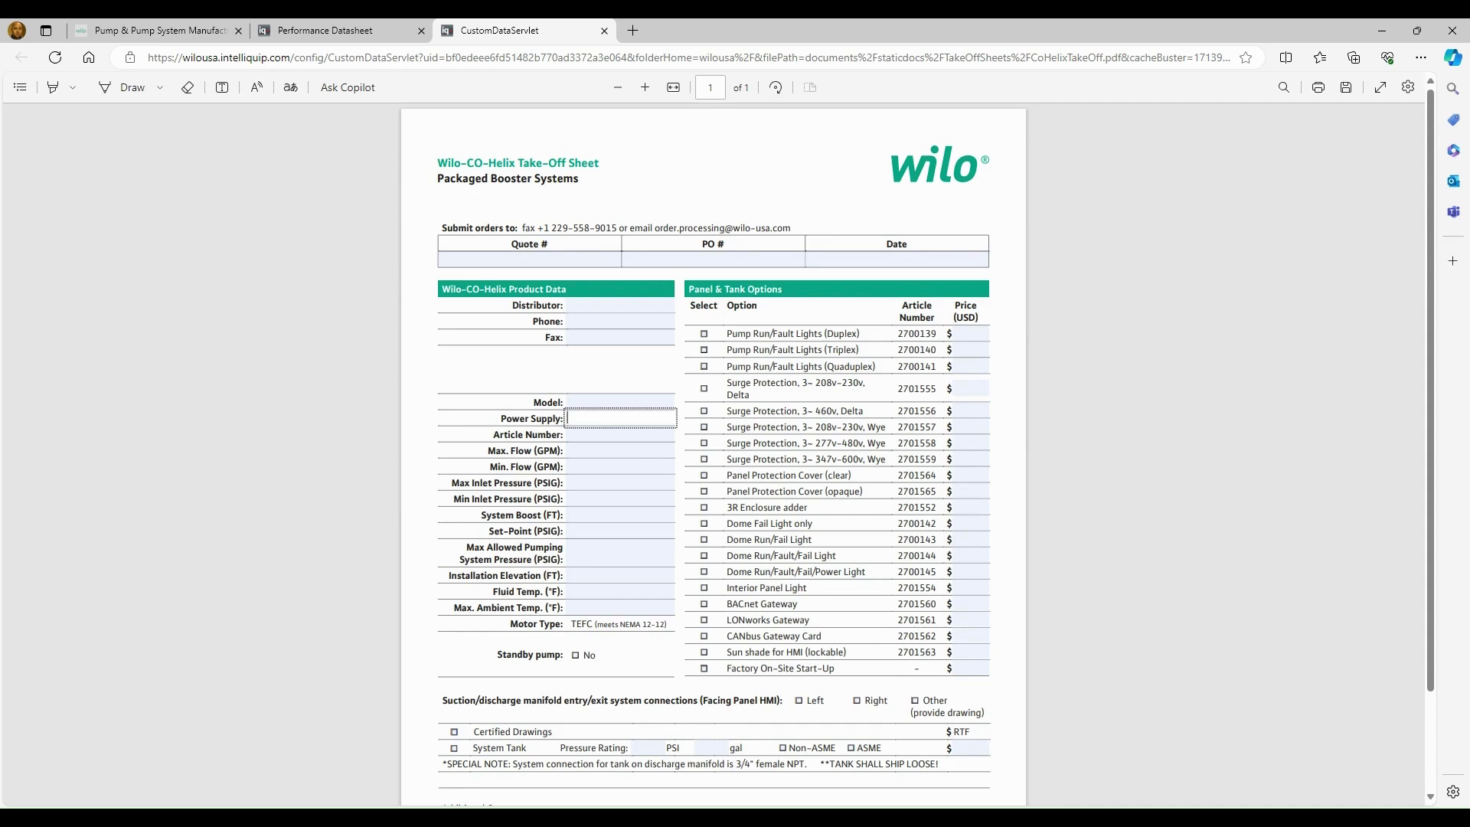
key(ctrl+shift+Tab)
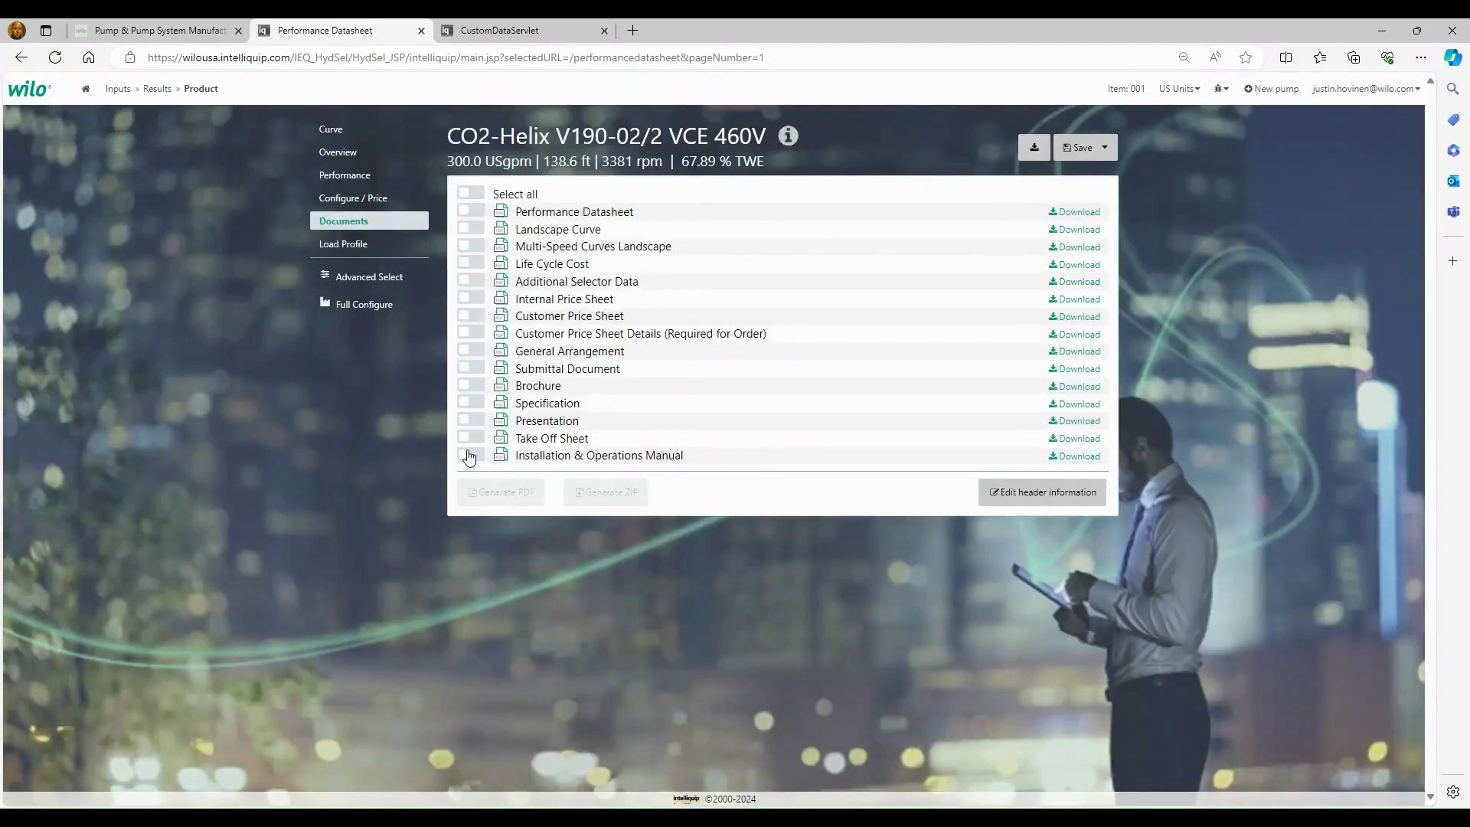
- Open the Installation & Operations Manual and read its safety, product information, system component, accessory and electrical layout pages
click(470, 456)
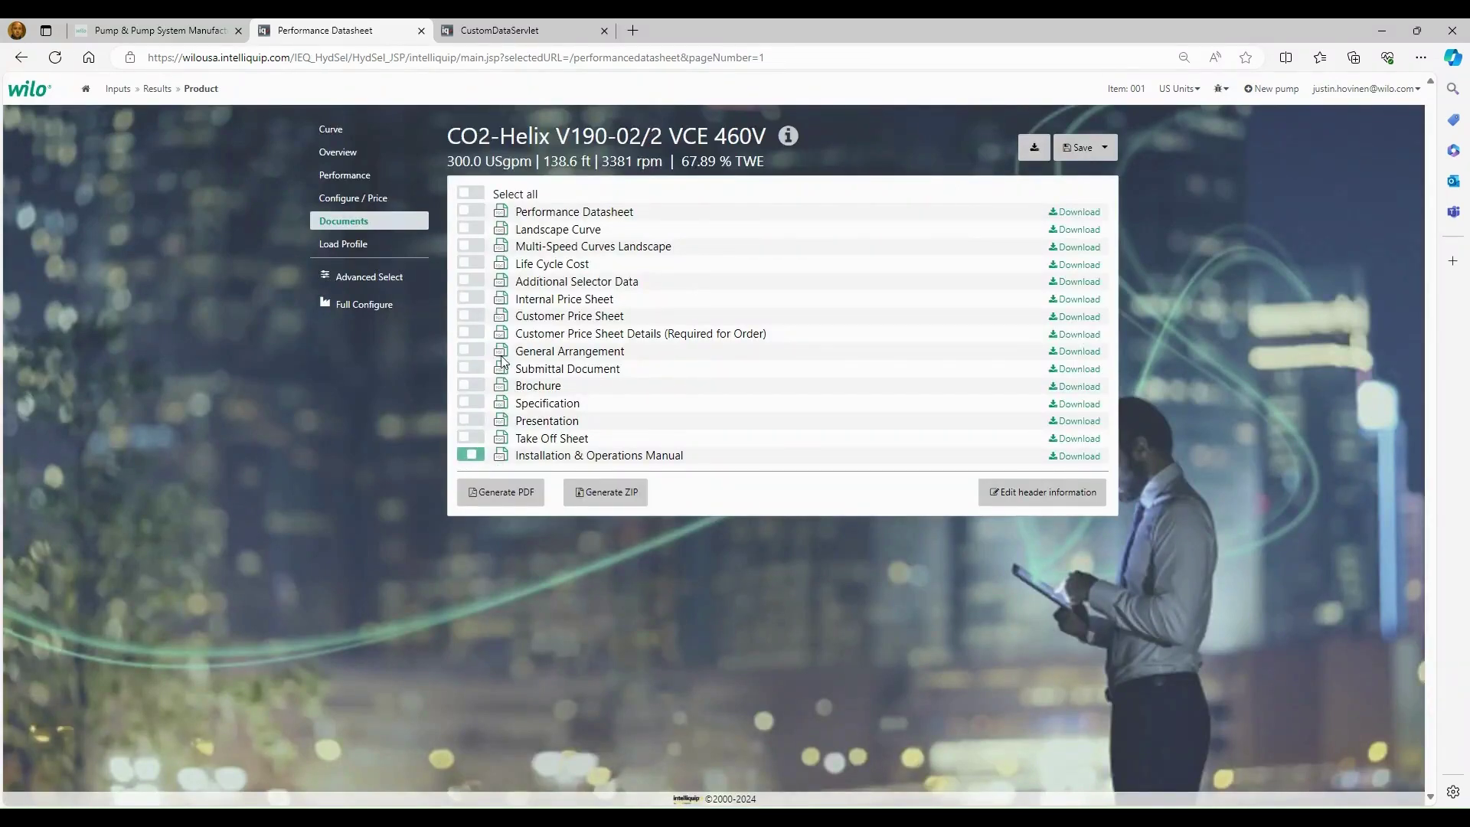
click(508, 36)
scroll(464, 339, down, 6)
scroll(464, 339, down, 10)
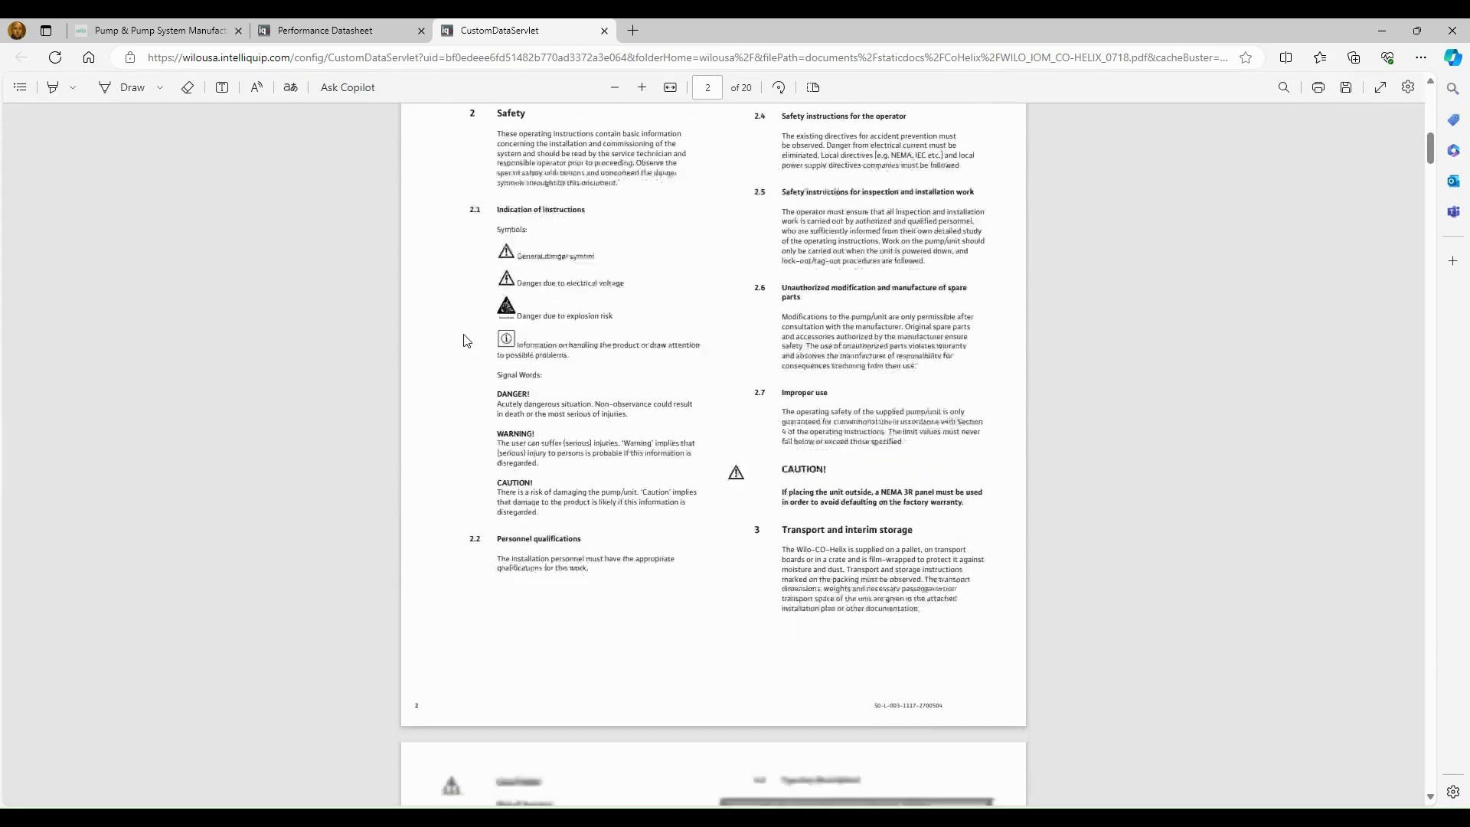
scroll(466, 339, down, 15)
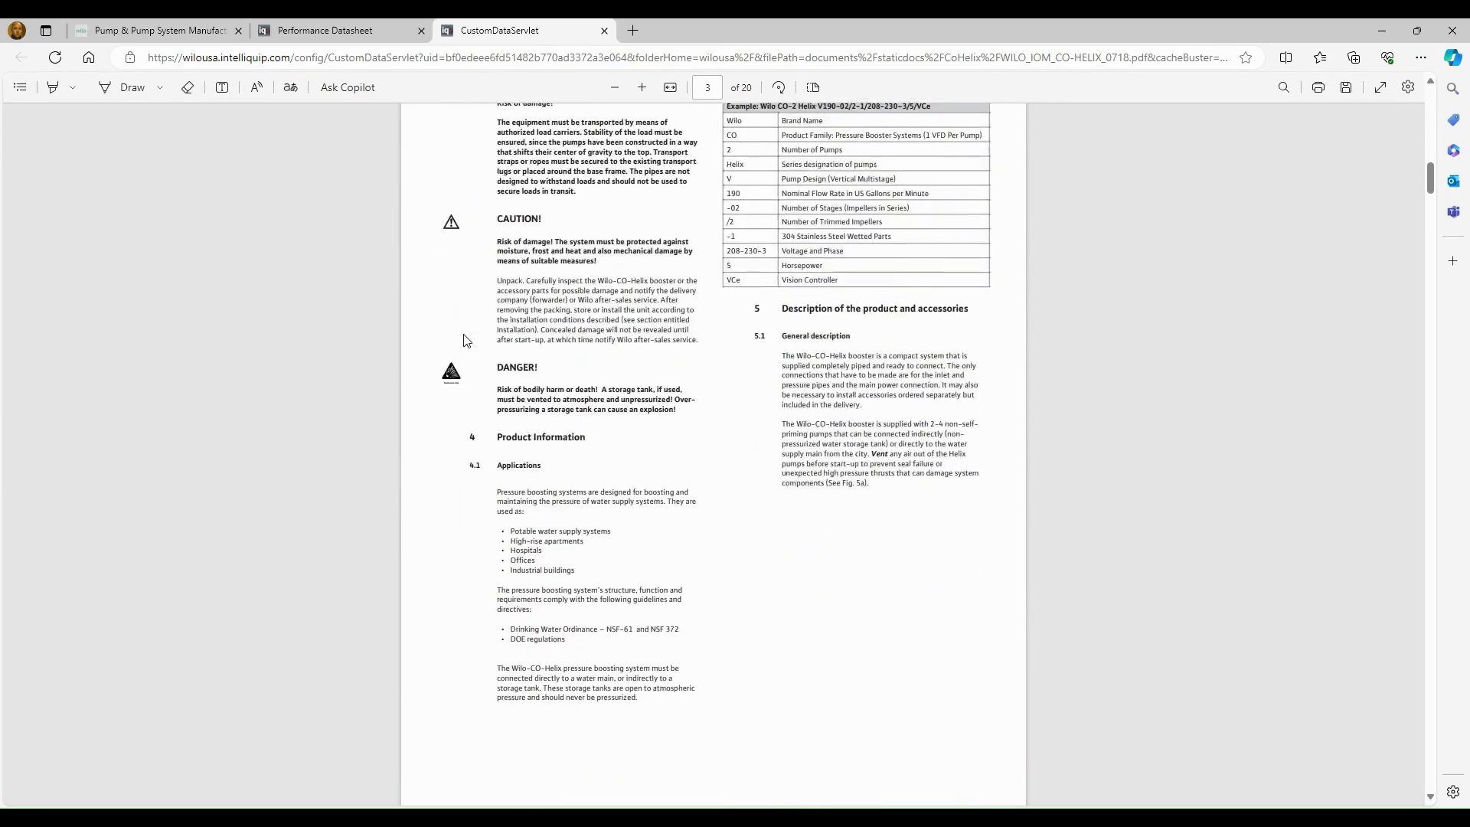
scroll(467, 339, down, 10)
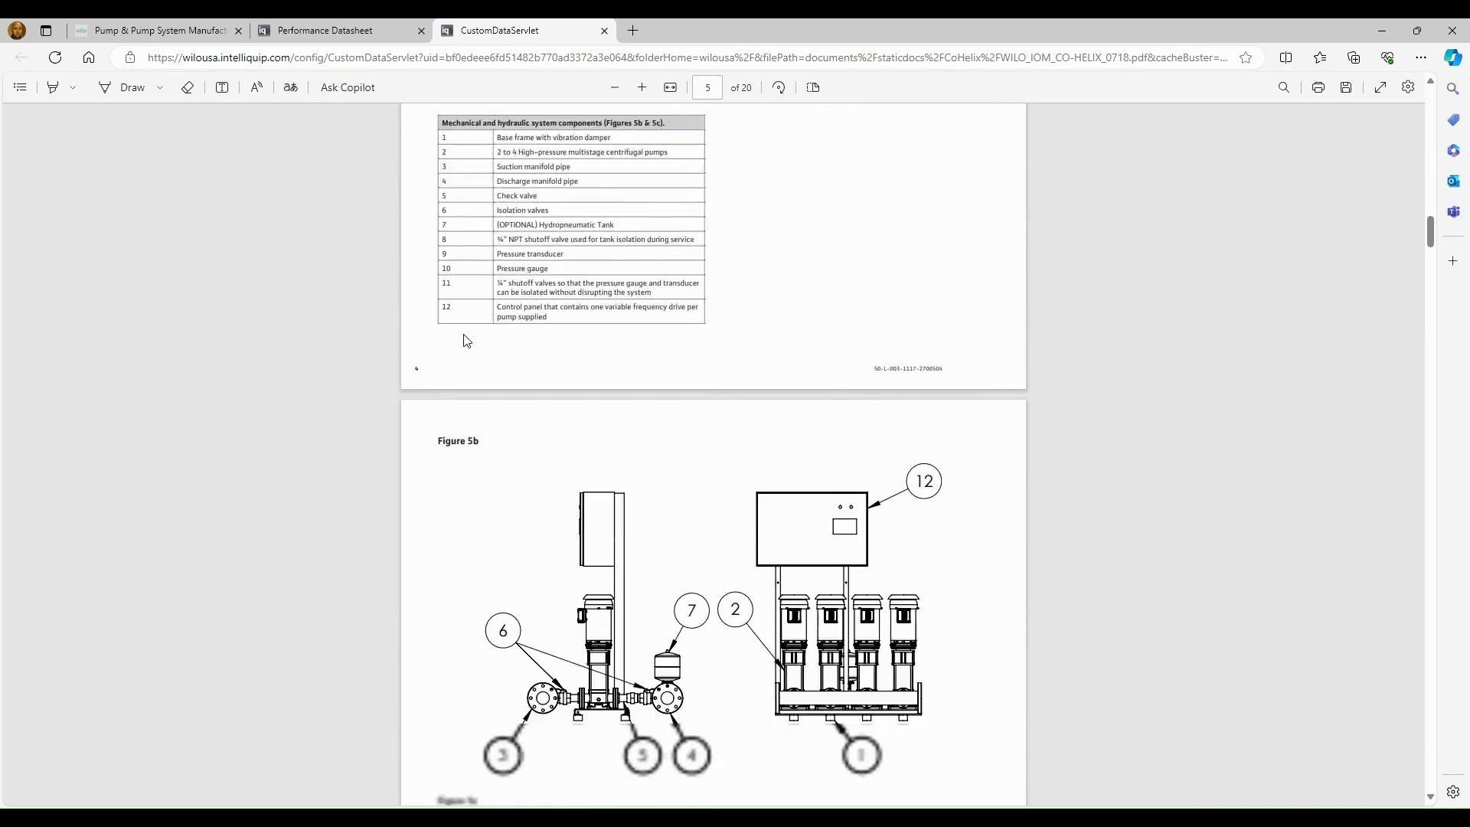
scroll(466, 339, down, 9)
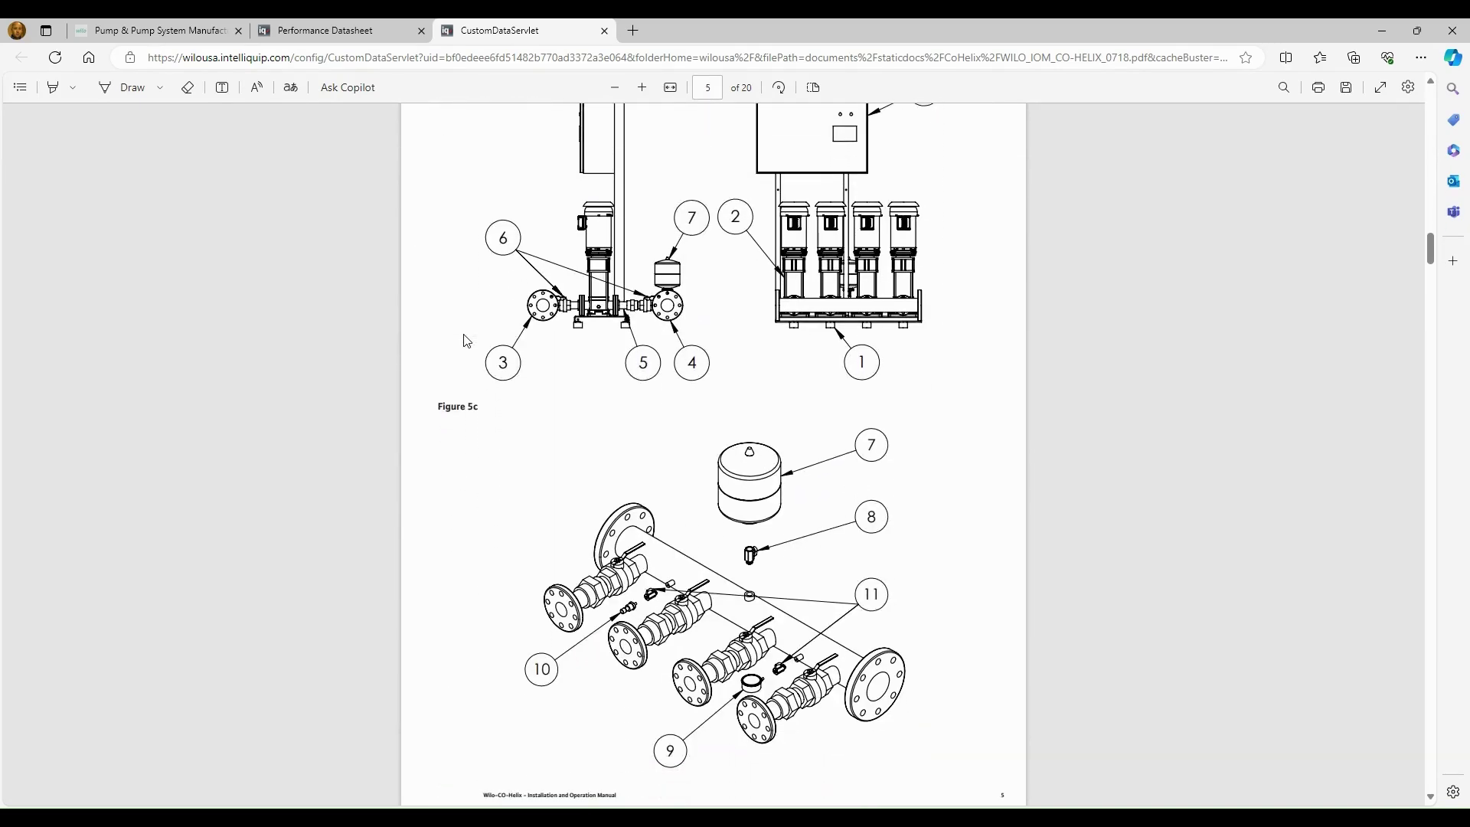
scroll(467, 339, down, 6)
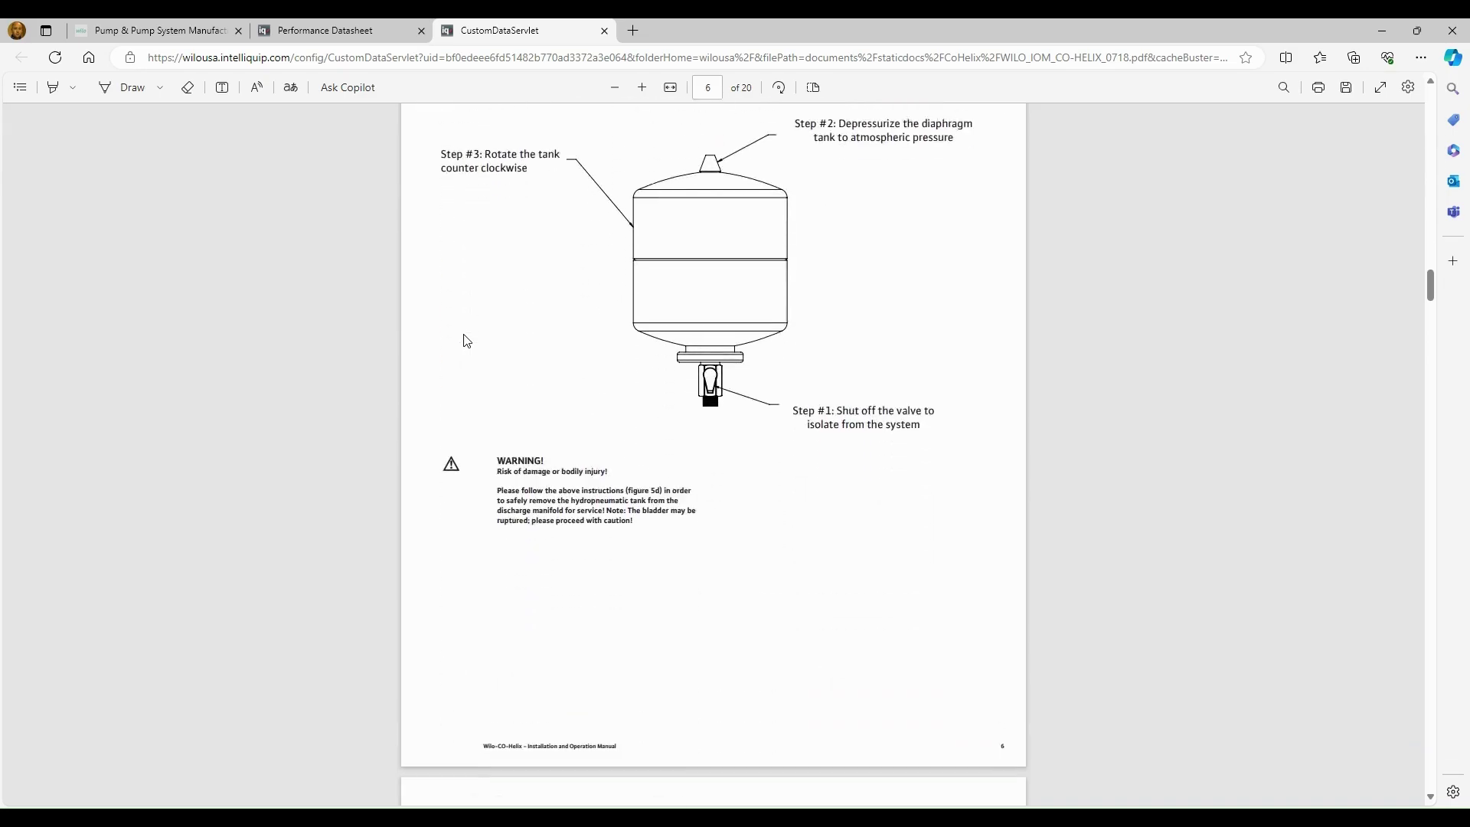
scroll(466, 339, down, 7)
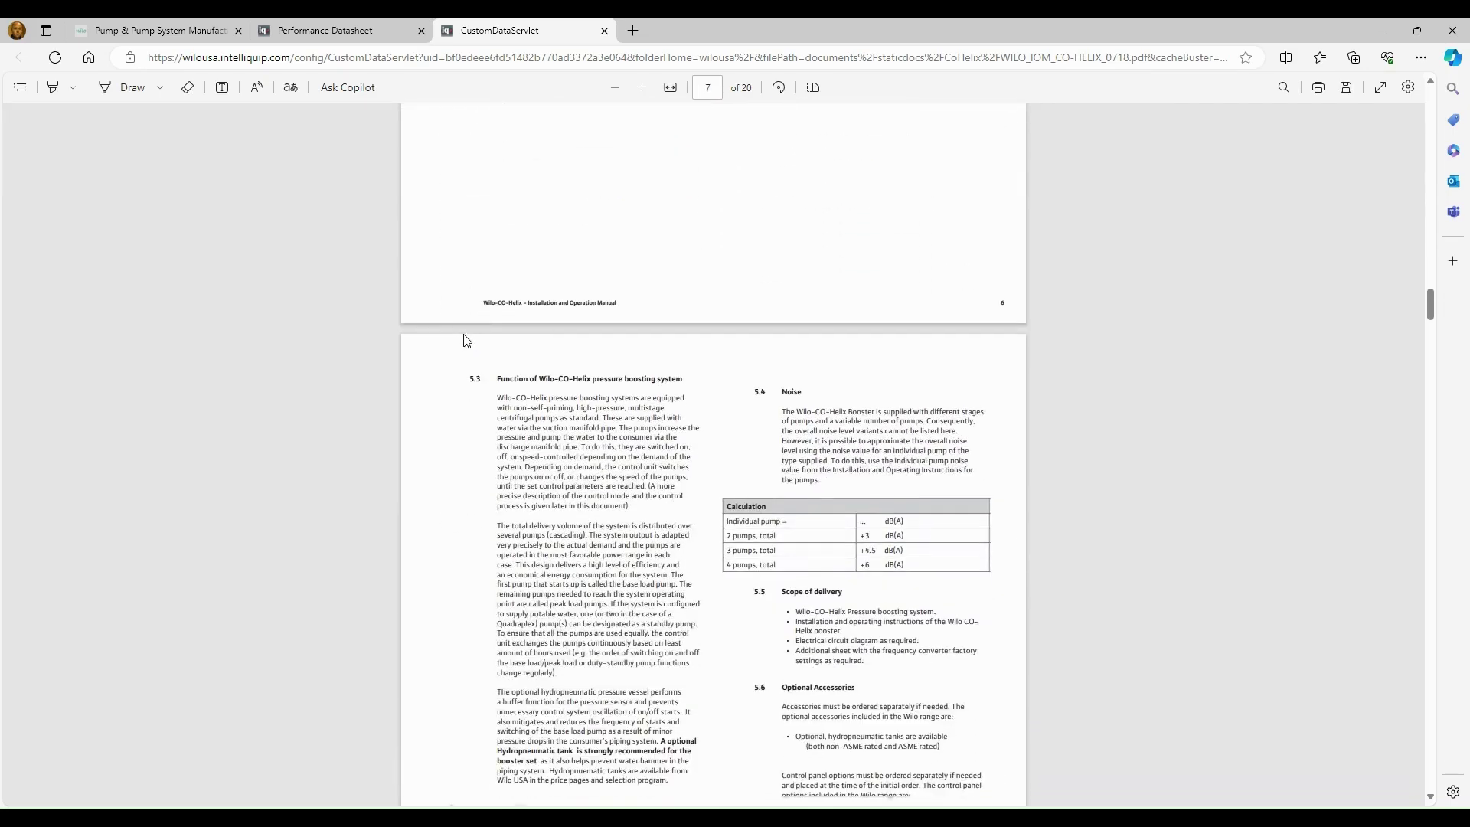
scroll(466, 339, down, 10)
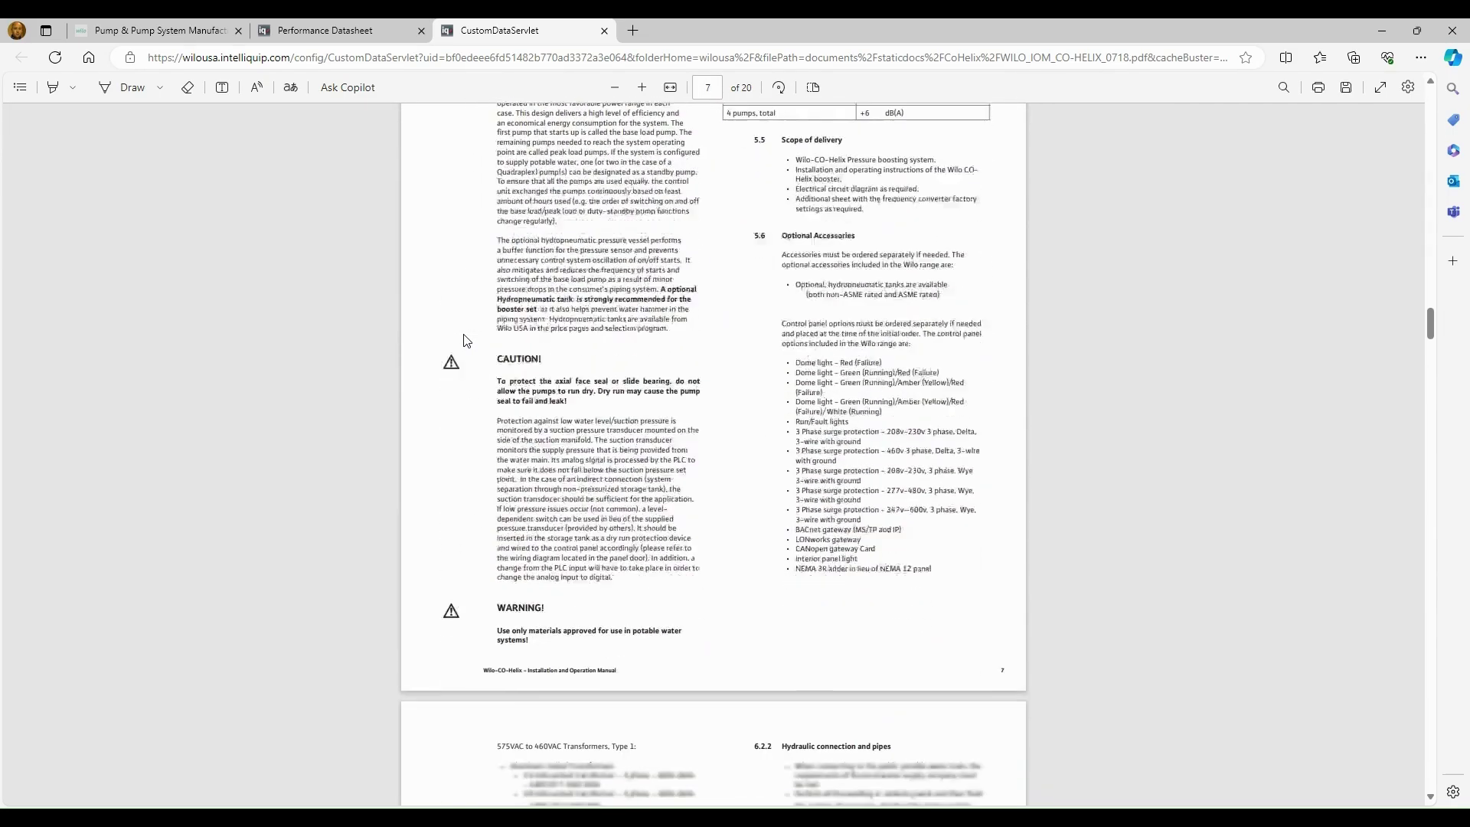
scroll(466, 339, down, 10)
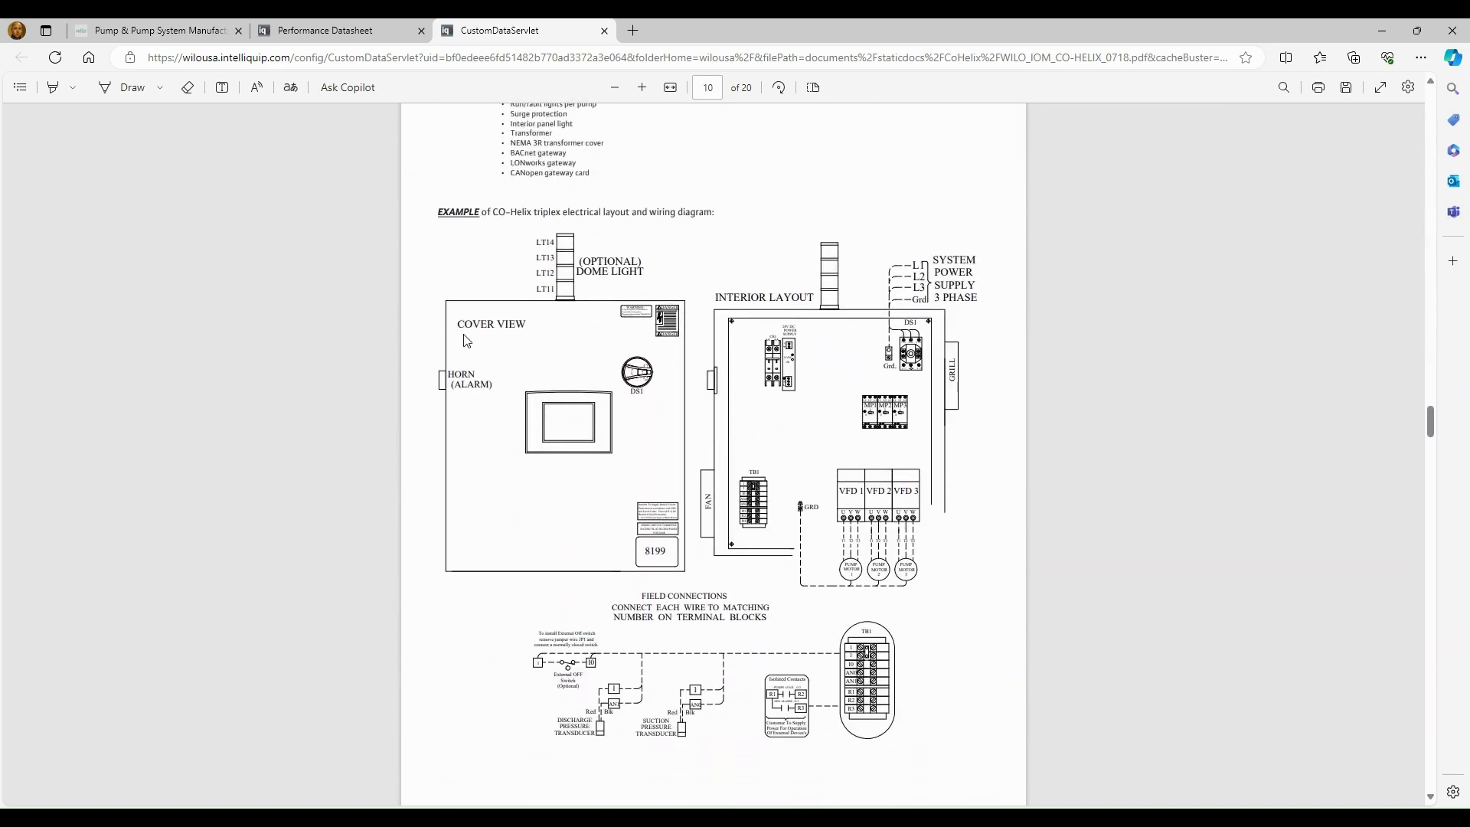
- Read the manual's PLC attributes, touchscreen and alarm screens, and the commissioning section with its fault, cause and remedy table
scroll(467, 339, down, 12)
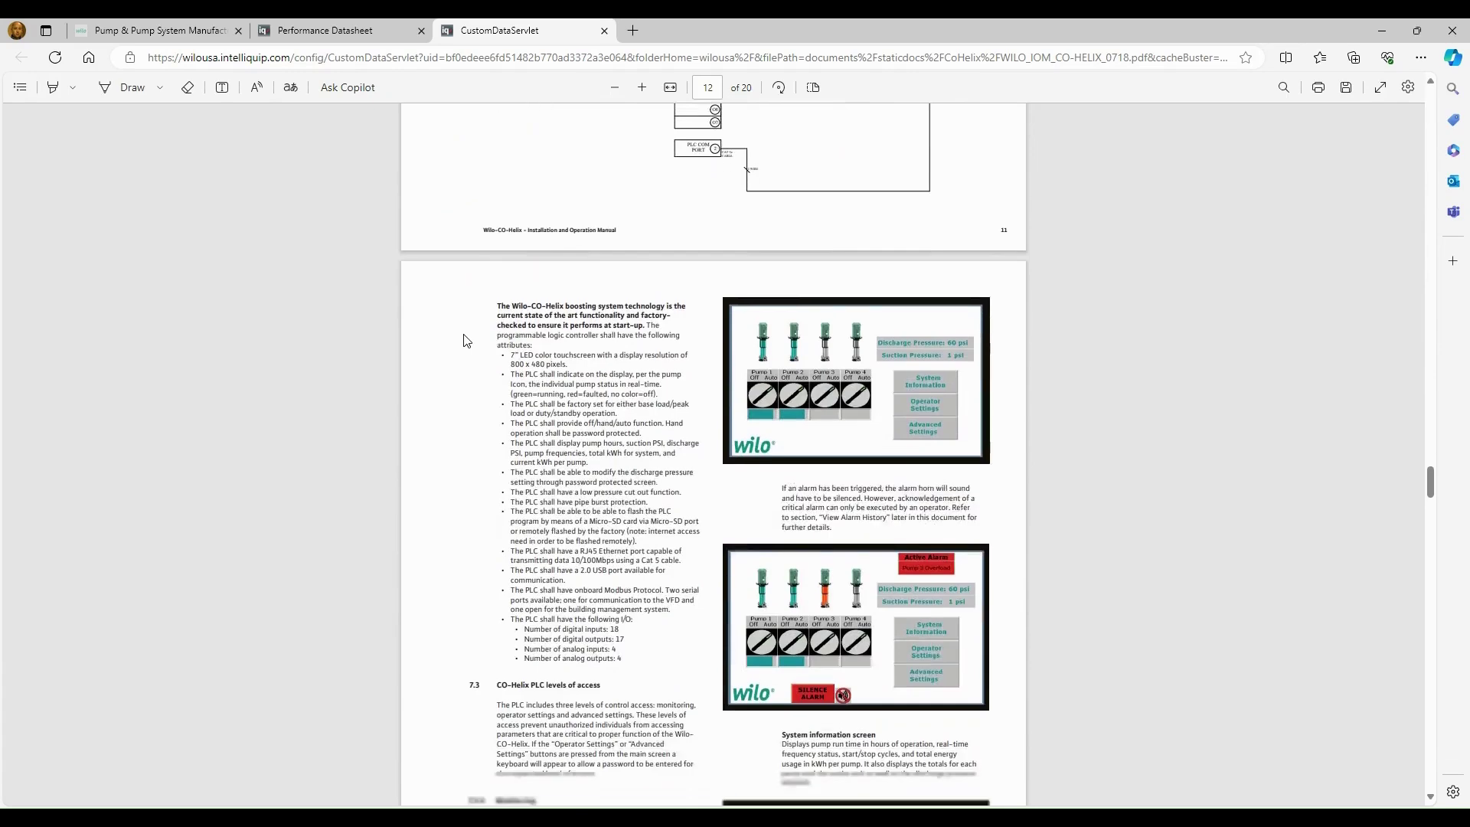
scroll(467, 339, down, 3)
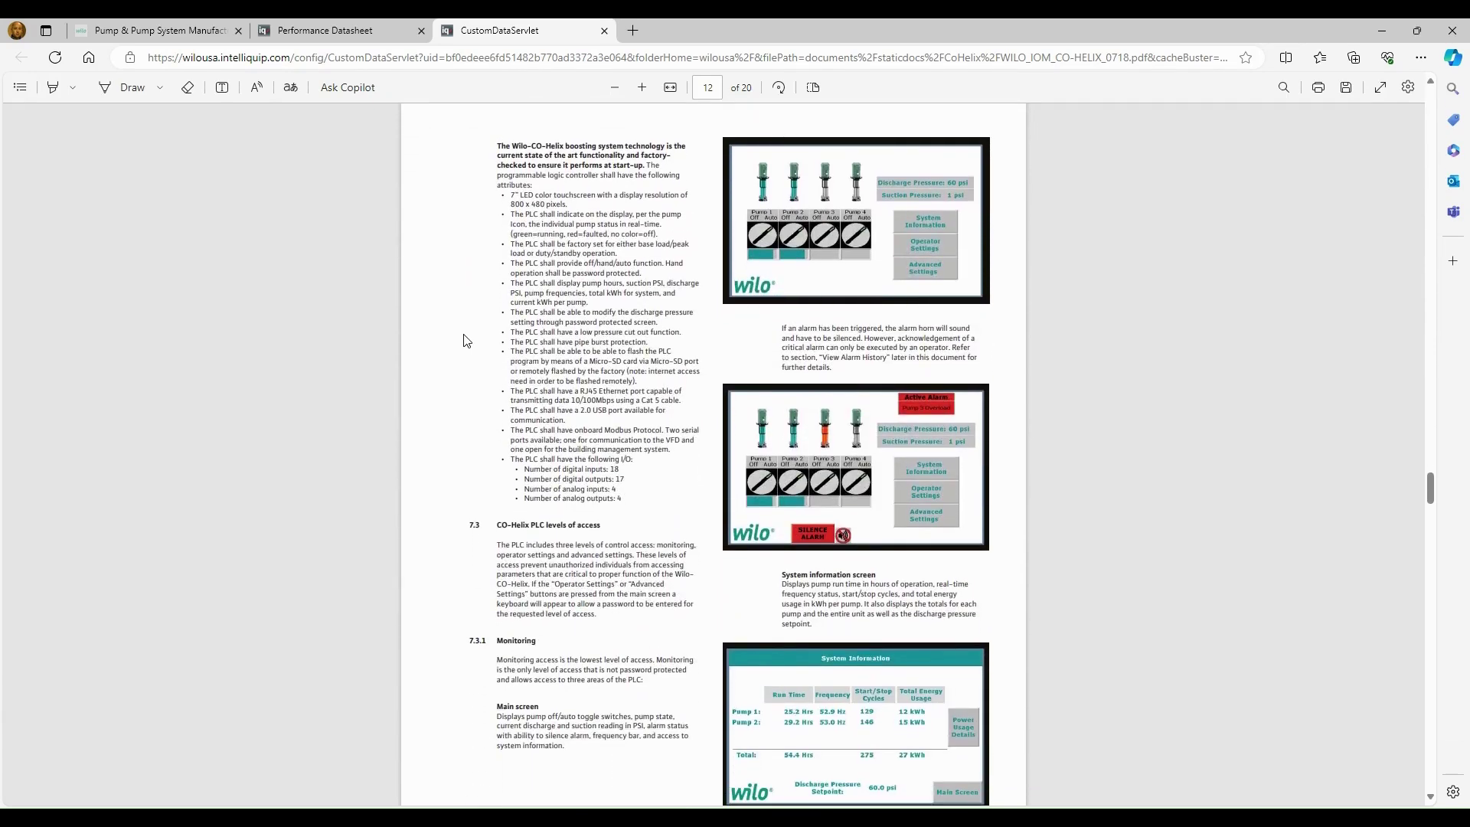
scroll(467, 339, down, 4)
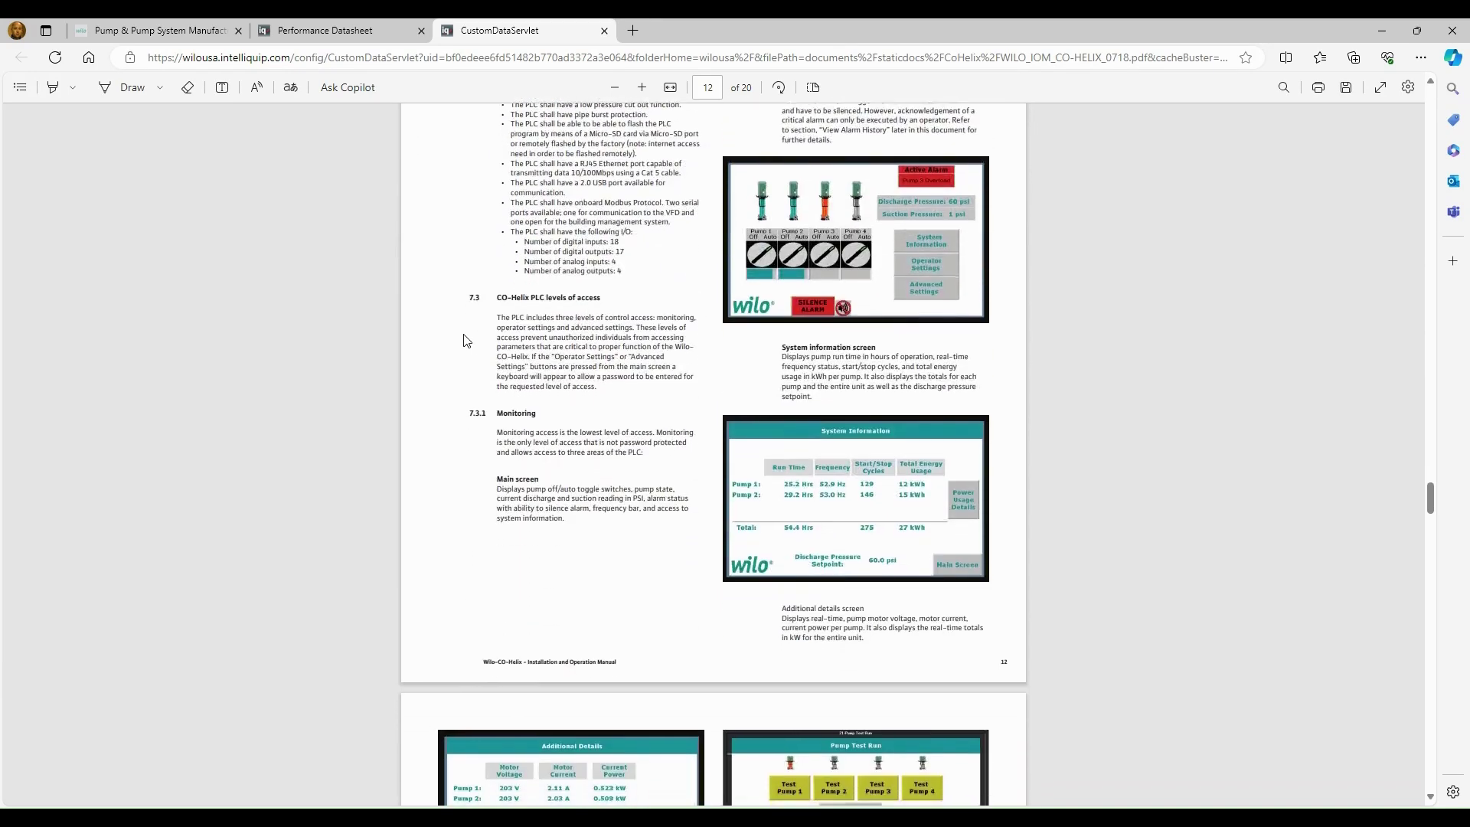
scroll(466, 339, down, 9)
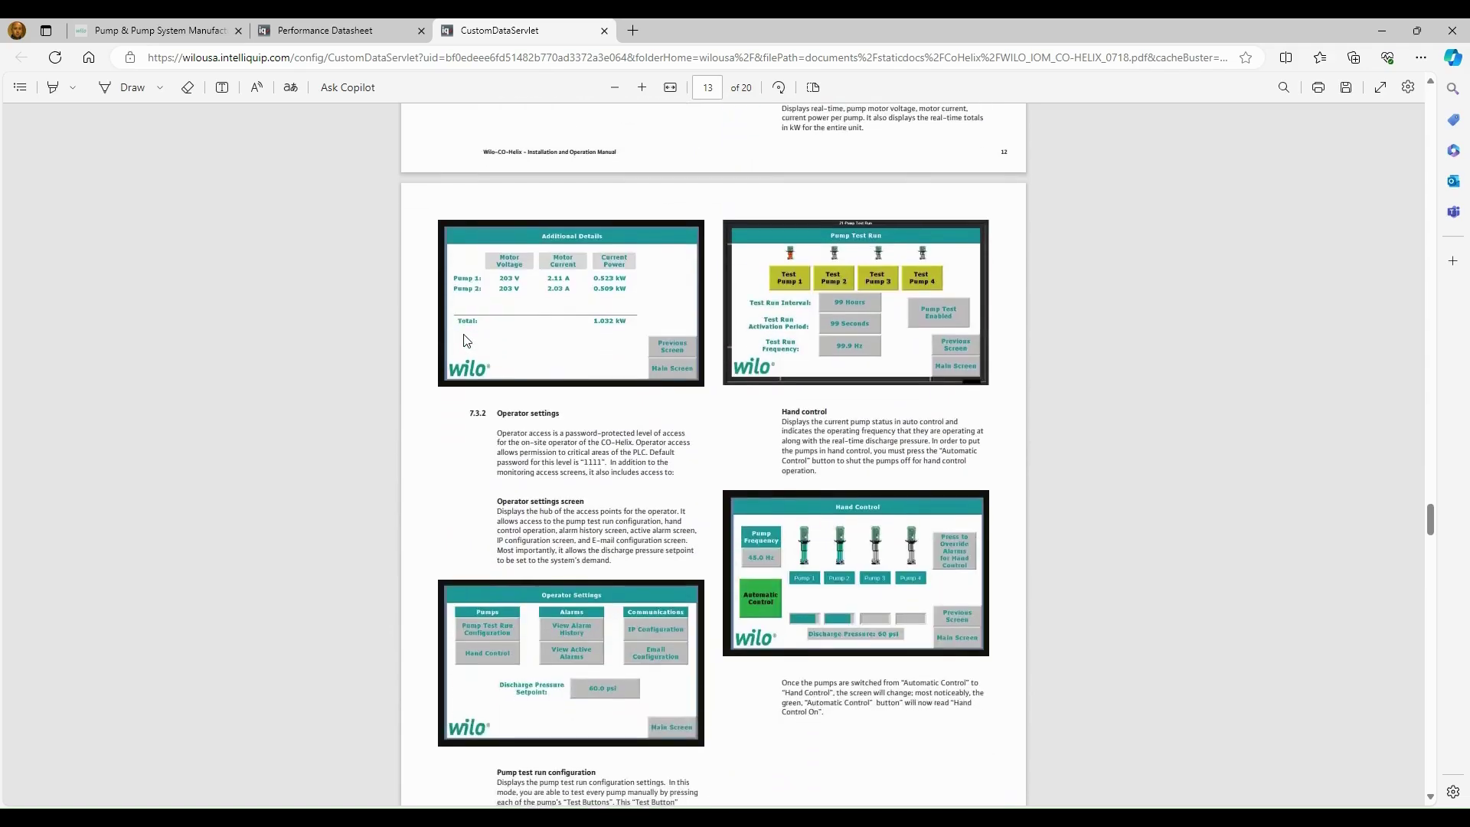
scroll(466, 339, down, 20)
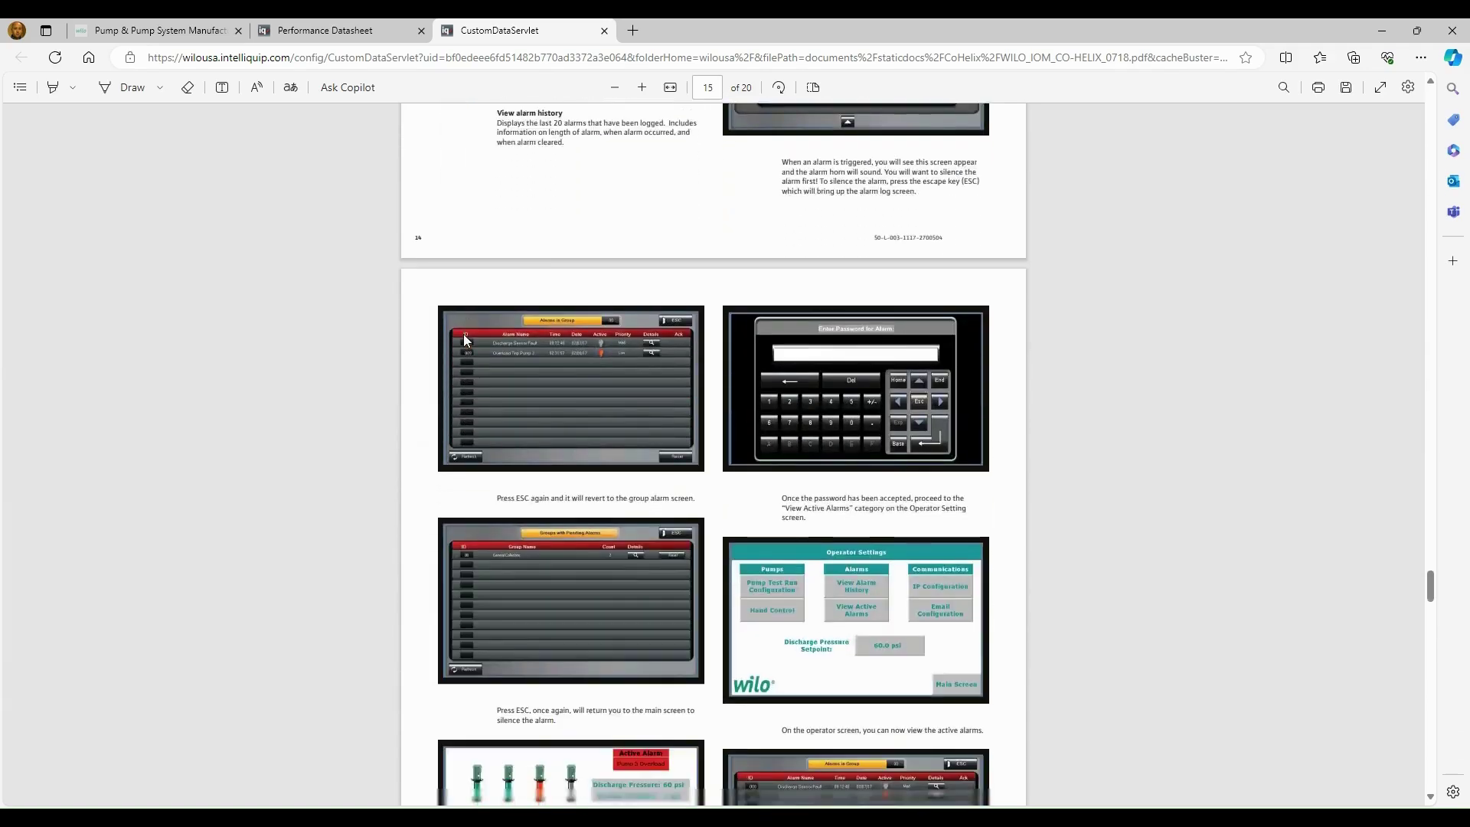
scroll(464, 340, down, 20)
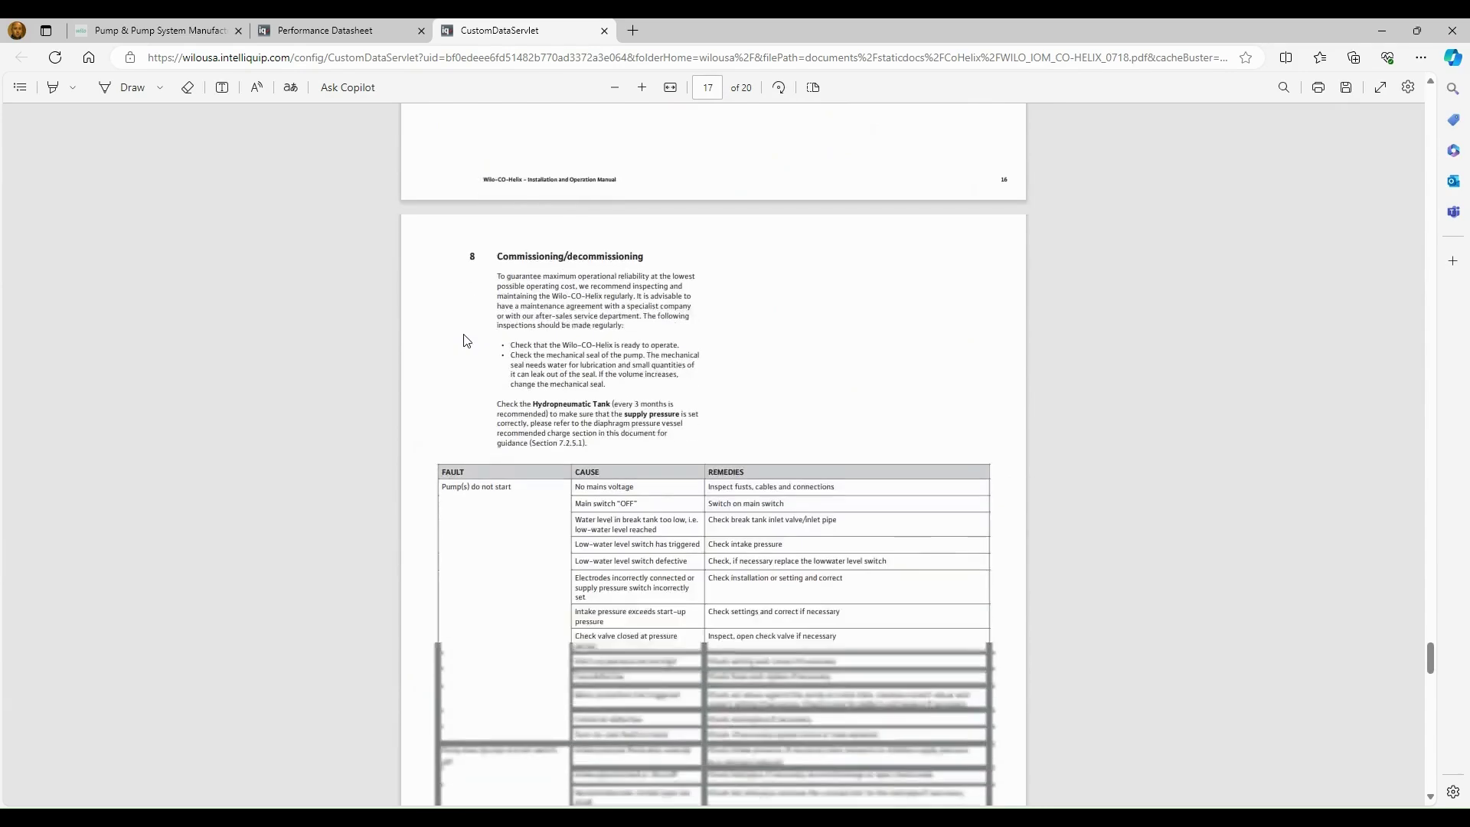
scroll(466, 340, down, 3)
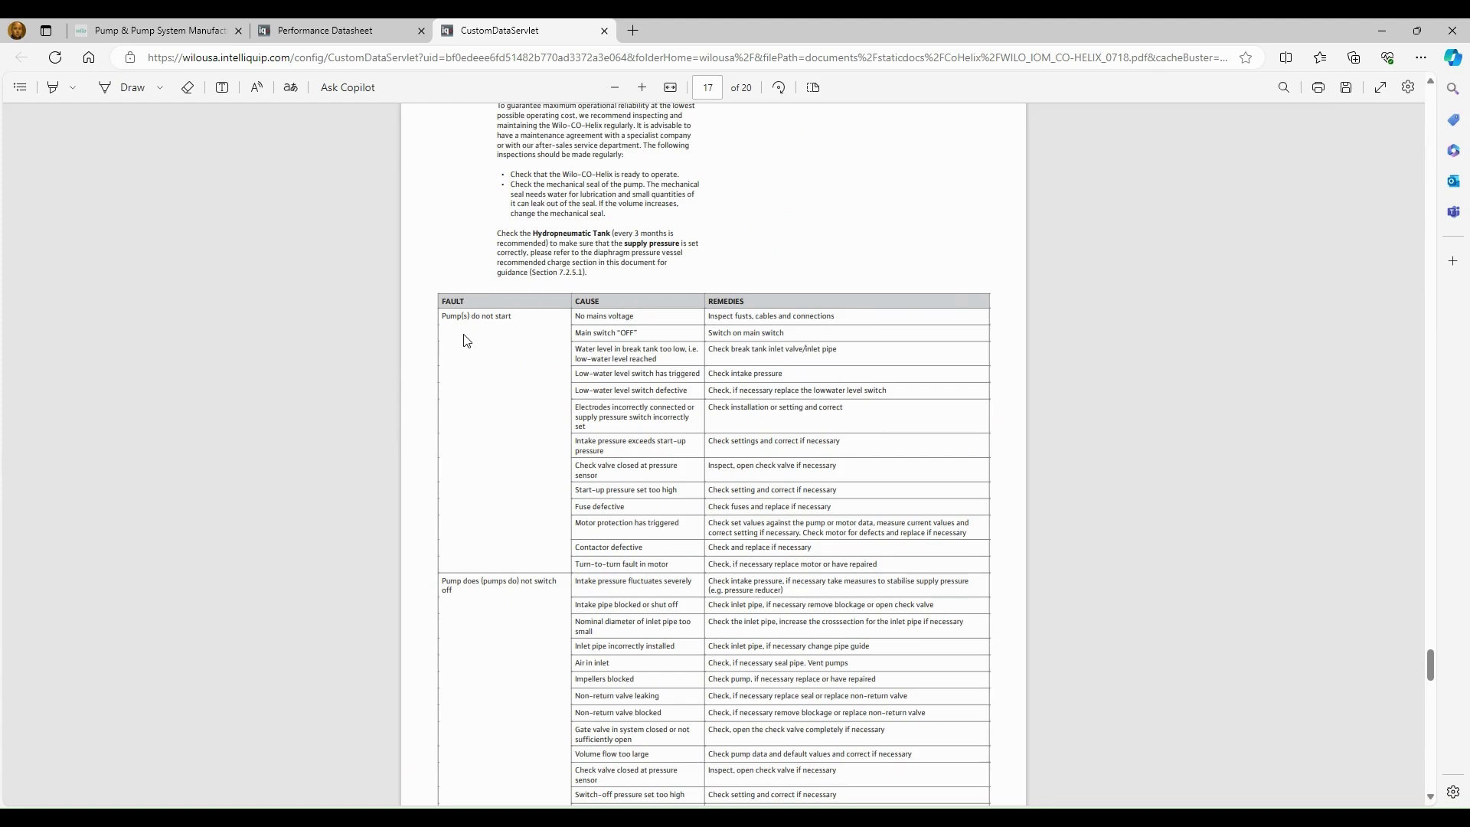
scroll(466, 340, down, 1)
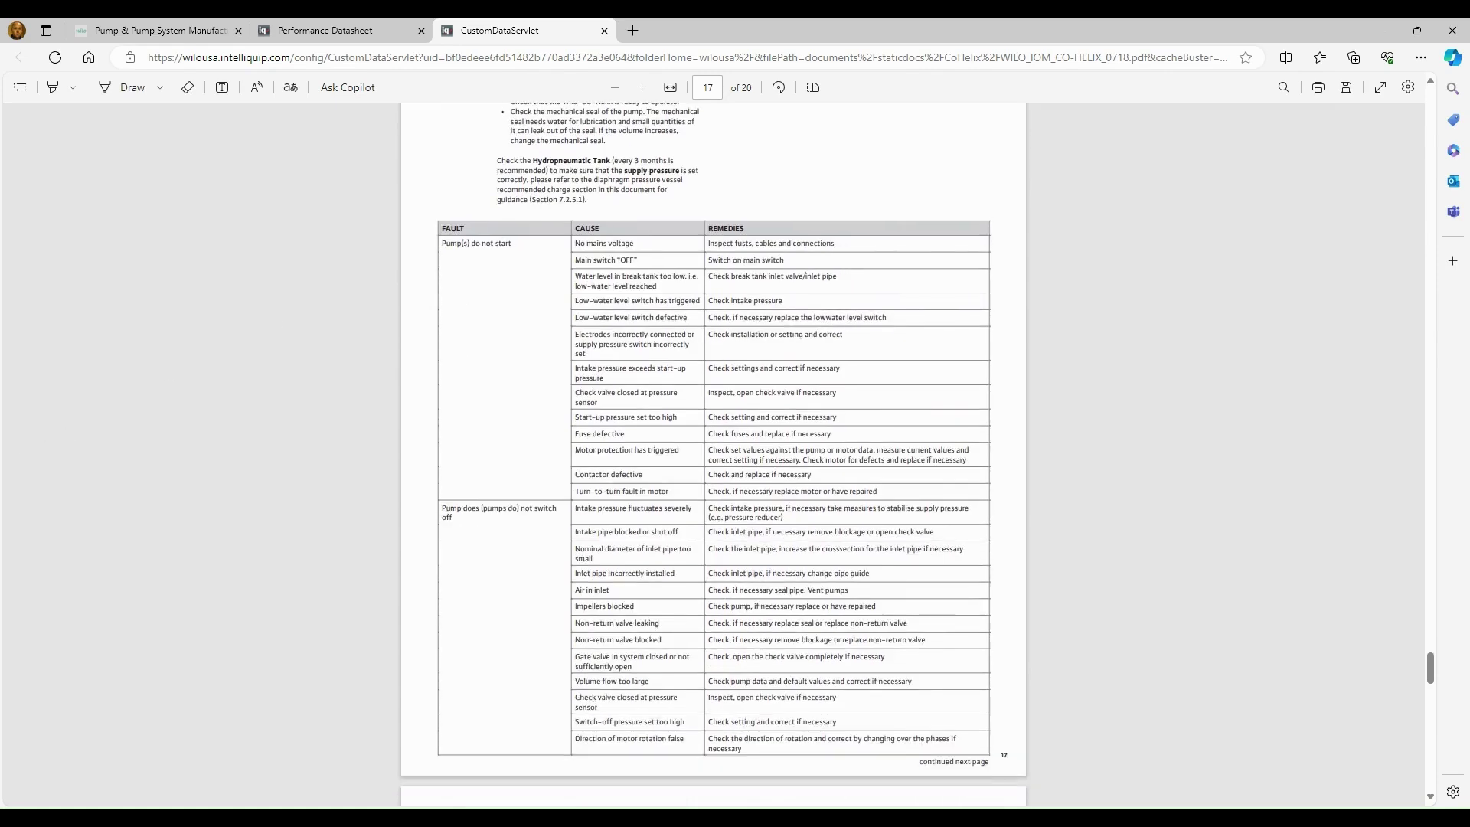
- Close the manual and select all documents in the CO2-Helix V190-02/2 document list
key(ctrl+w)
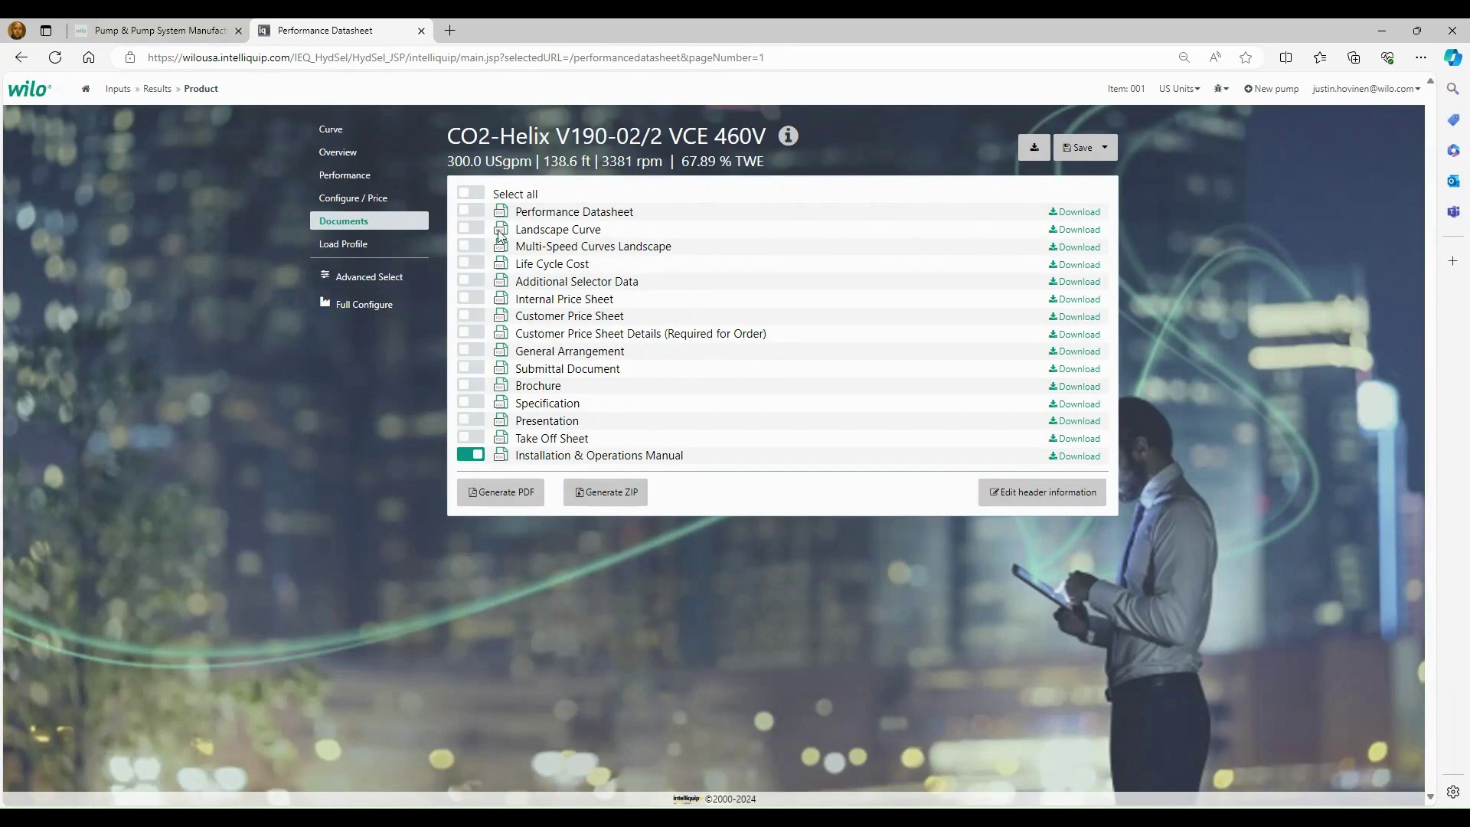
click(468, 193)
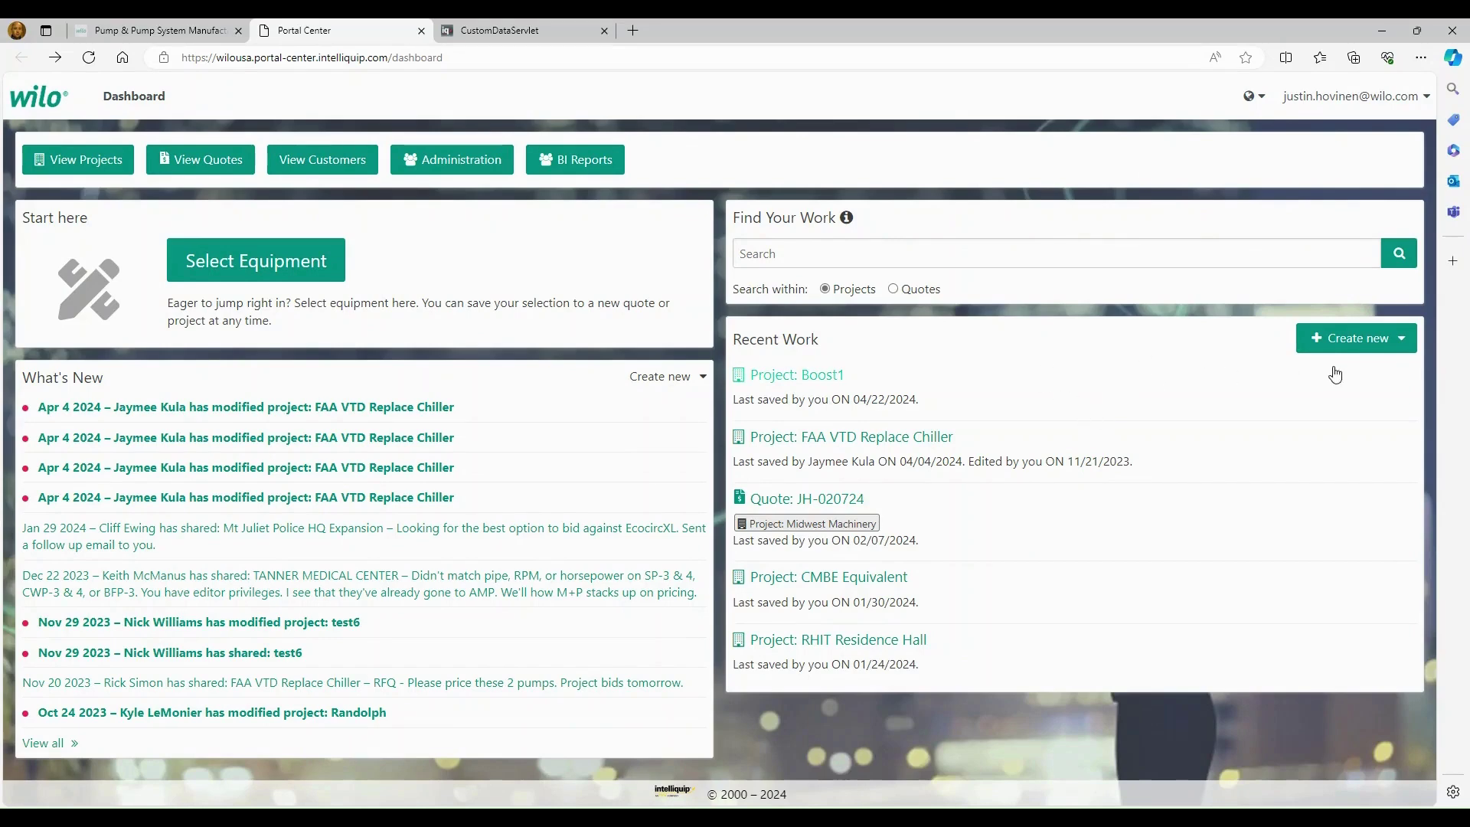
- Create and save a new project named "Project 12345" with the status Open
click(1355, 353)
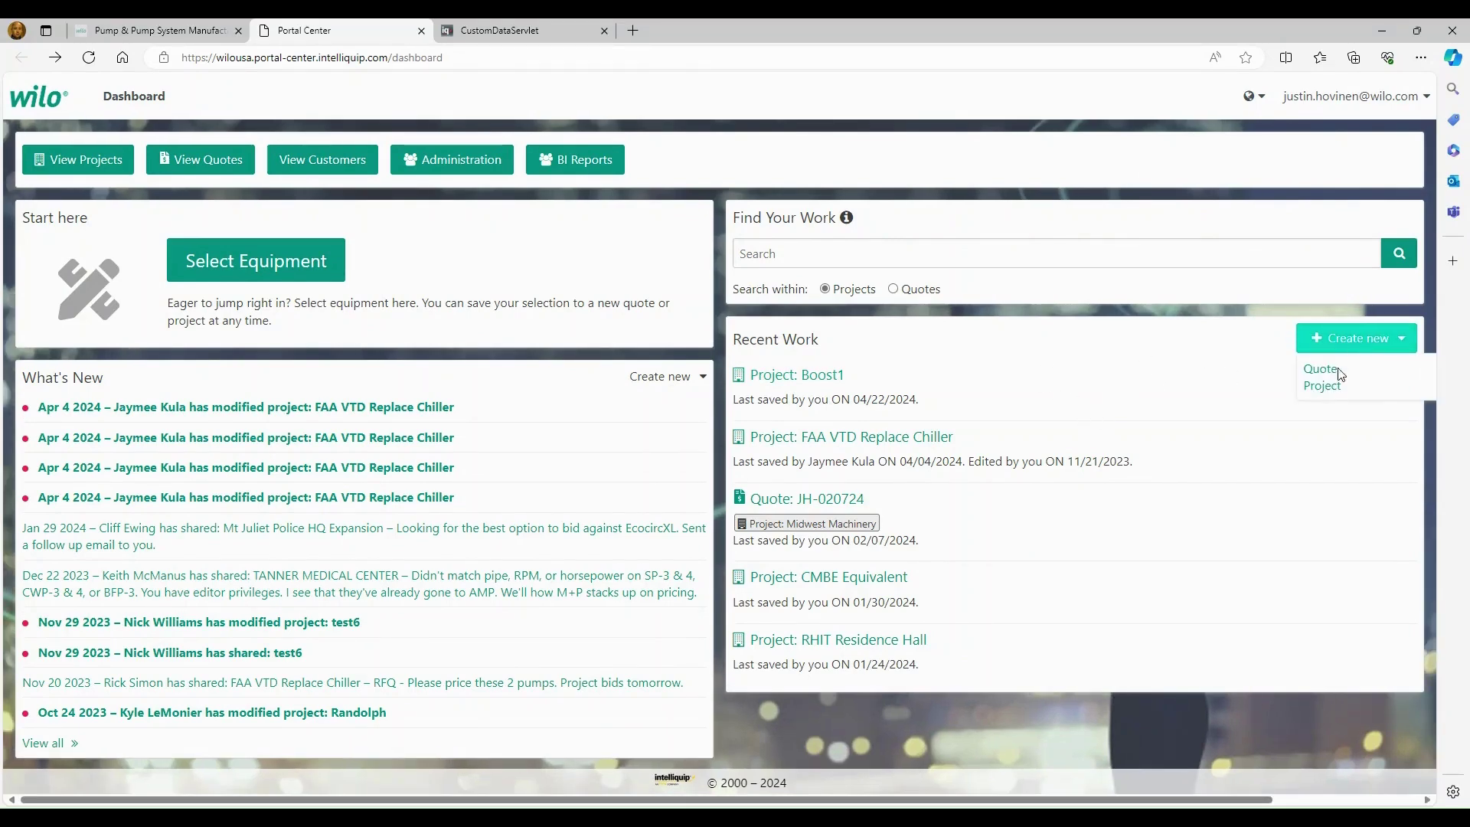
click(1321, 385)
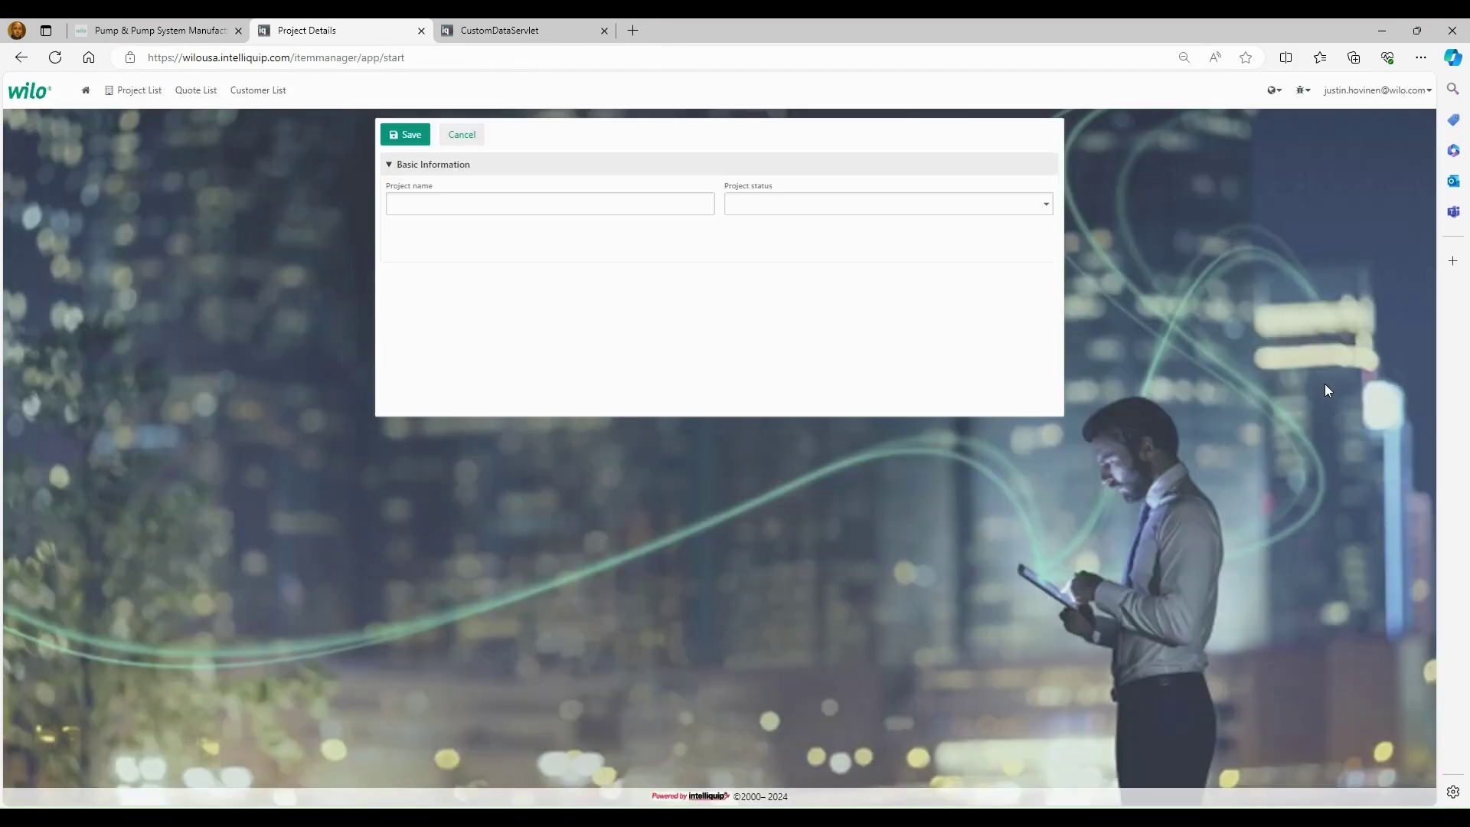
click(573, 200)
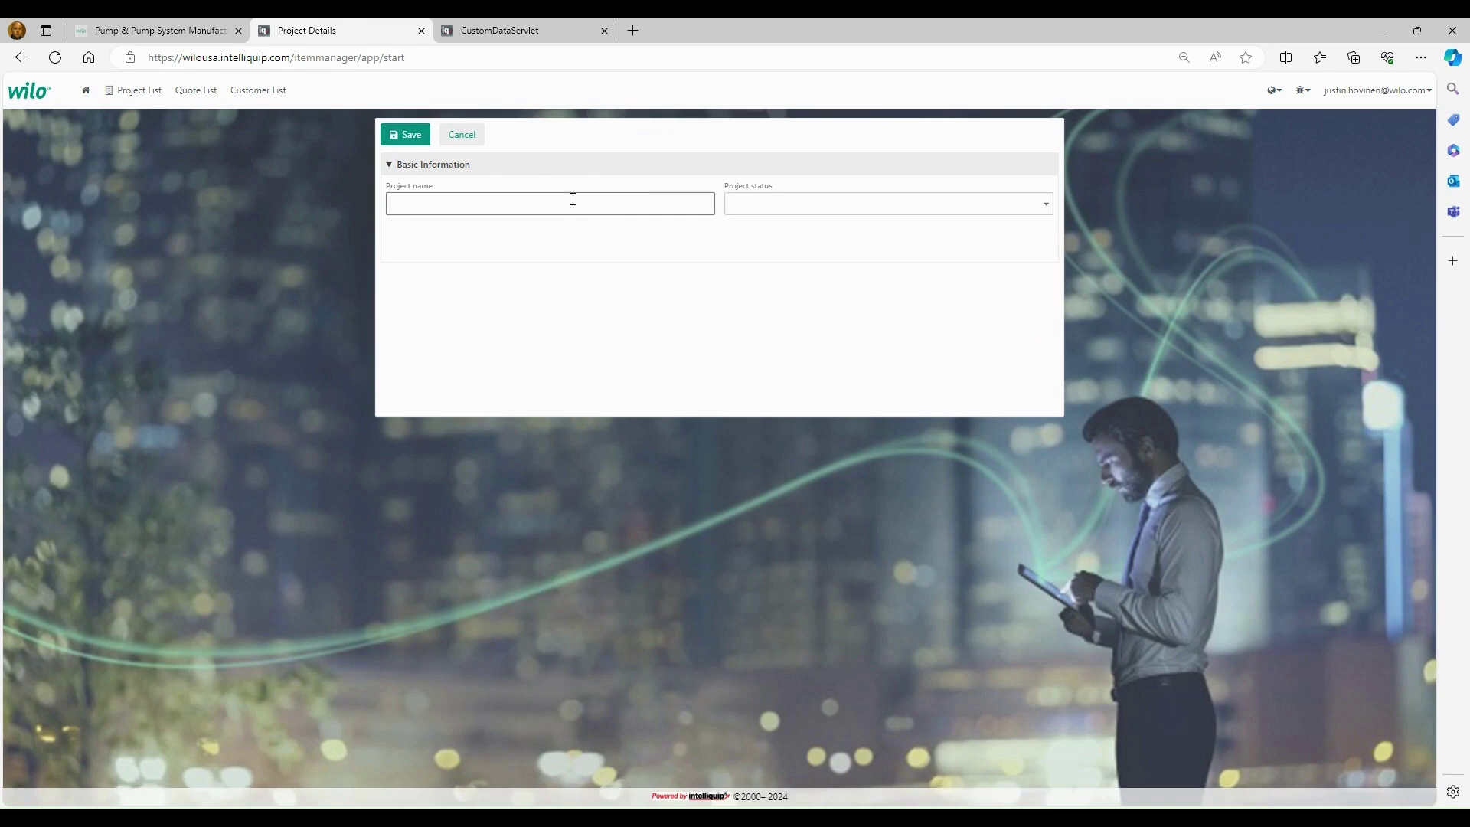
text(Project 12345)
key(Tab)
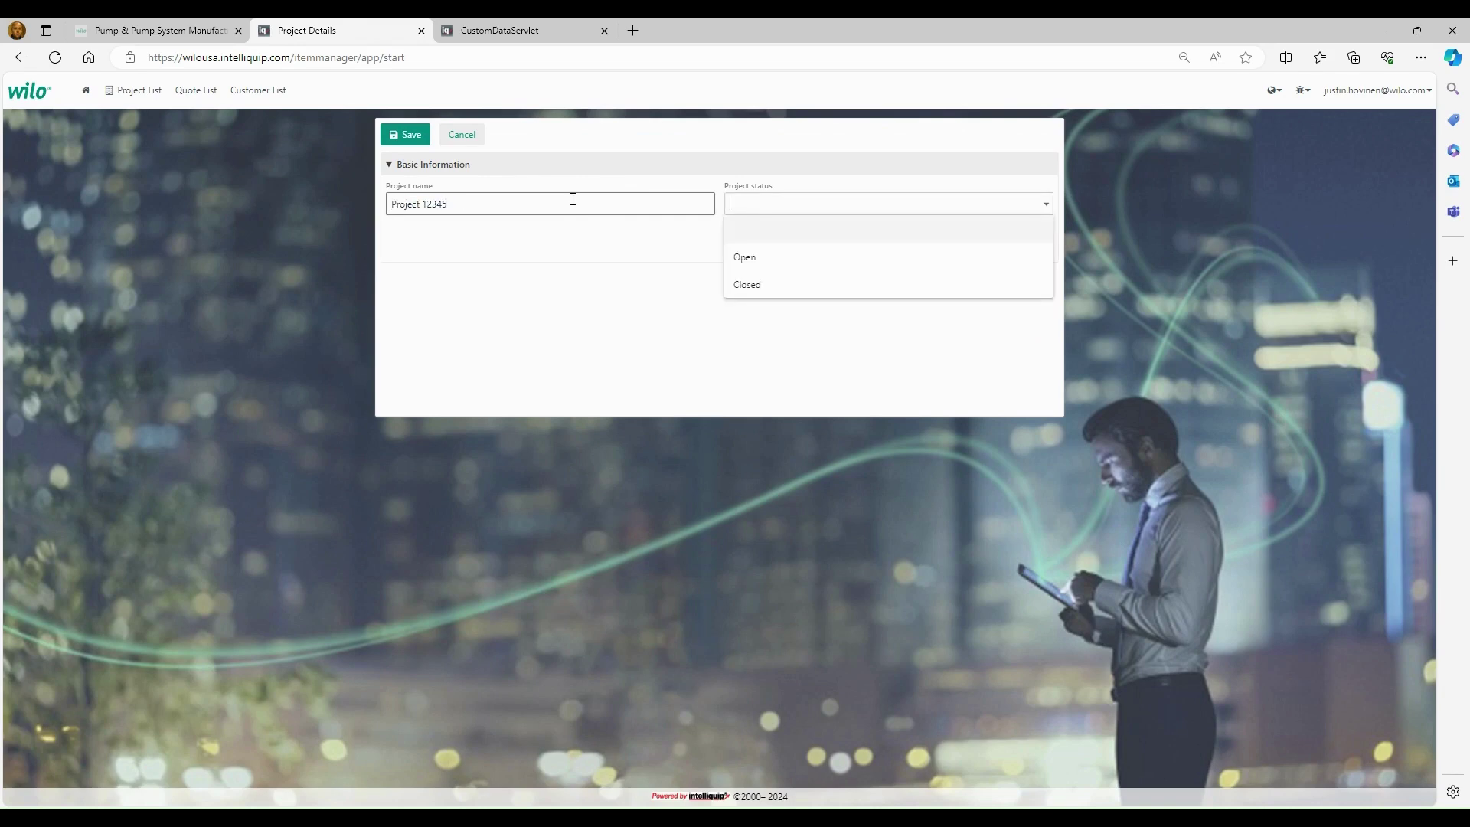
click(752, 259)
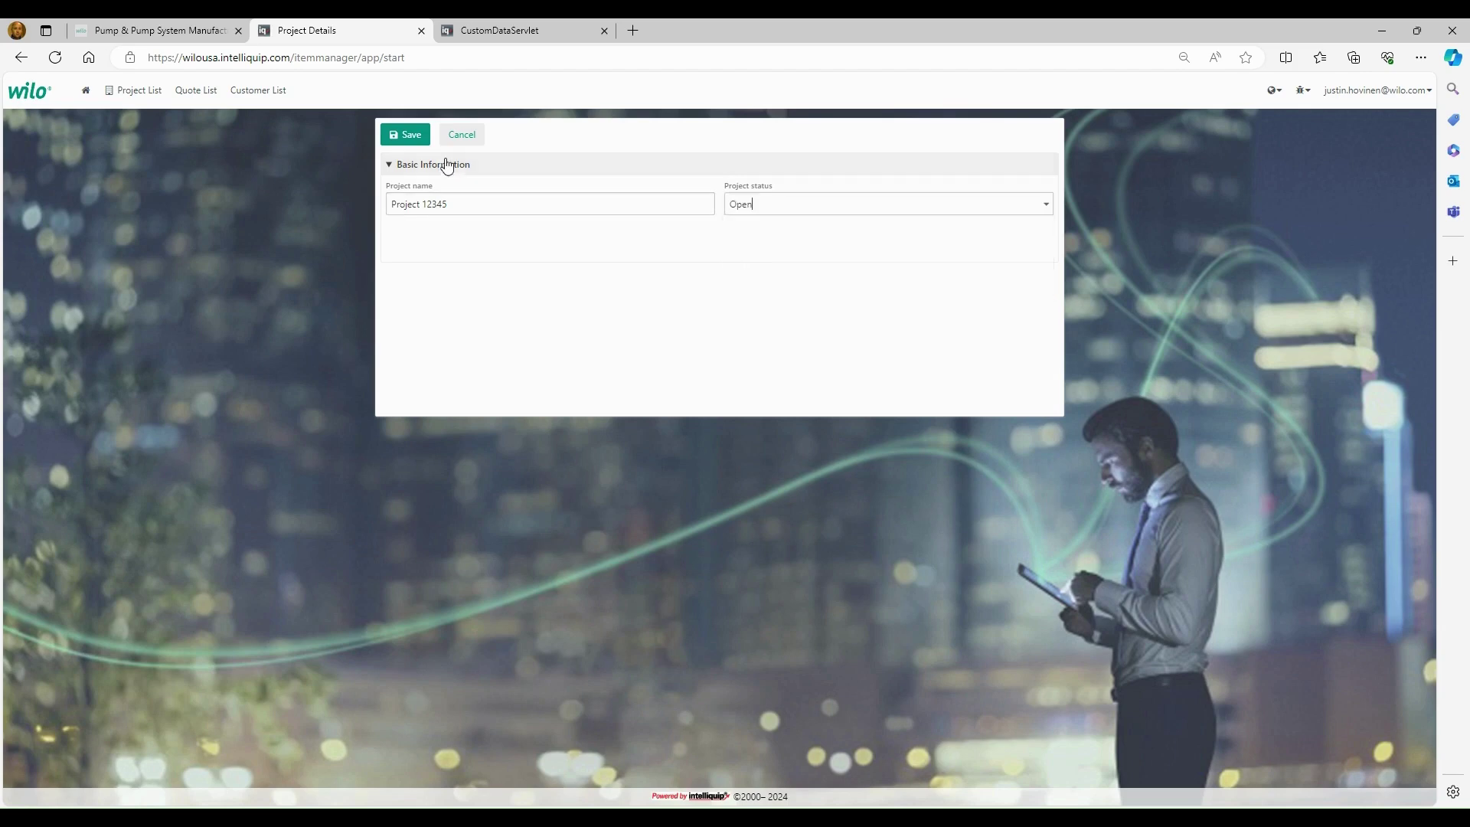
click(396, 142)
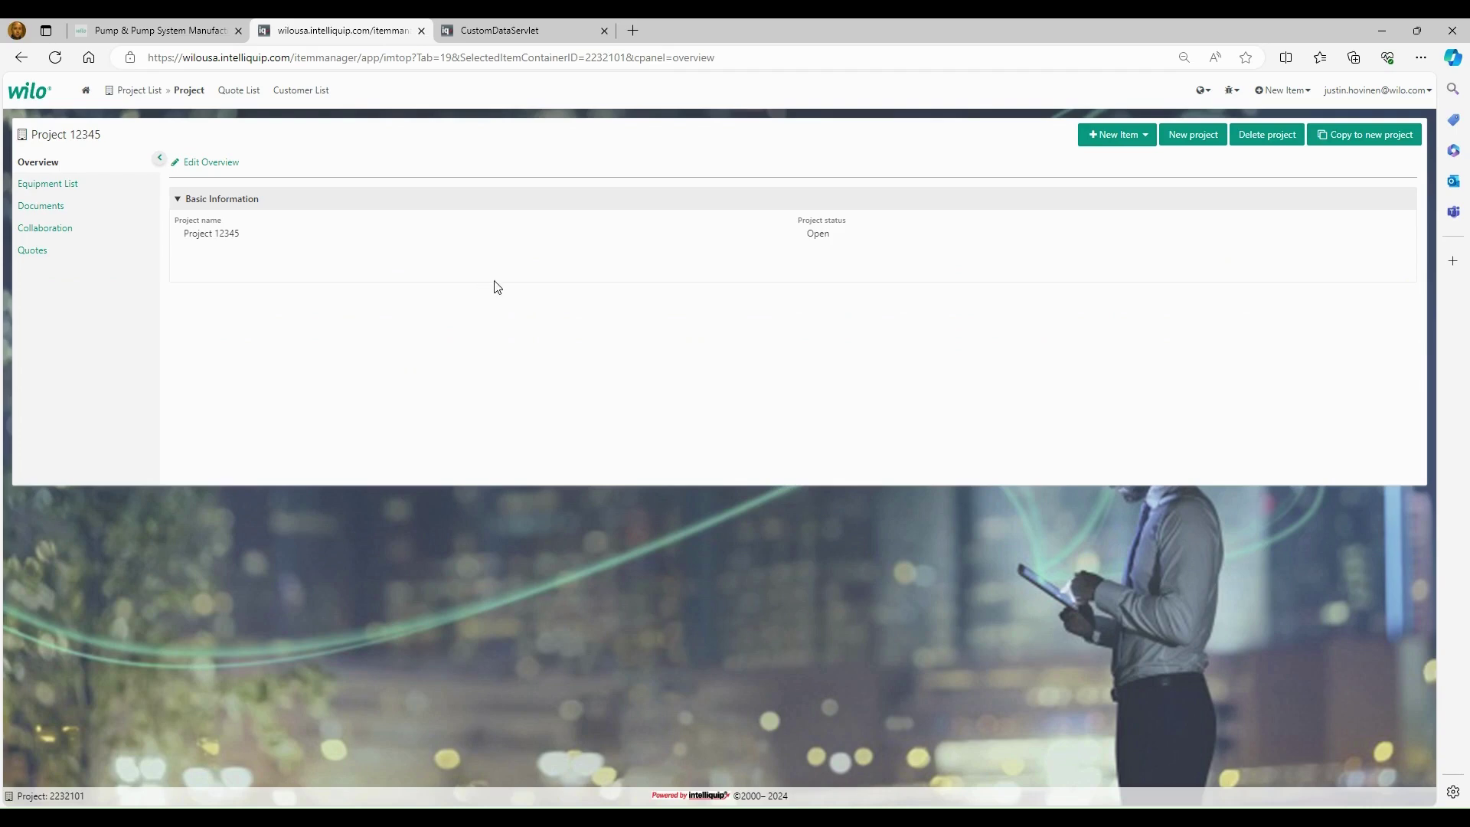
- Add a Pumps and Simplex Systems item to the project with a flow of 30 USgpm and a head of 80 psi
click(1109, 144)
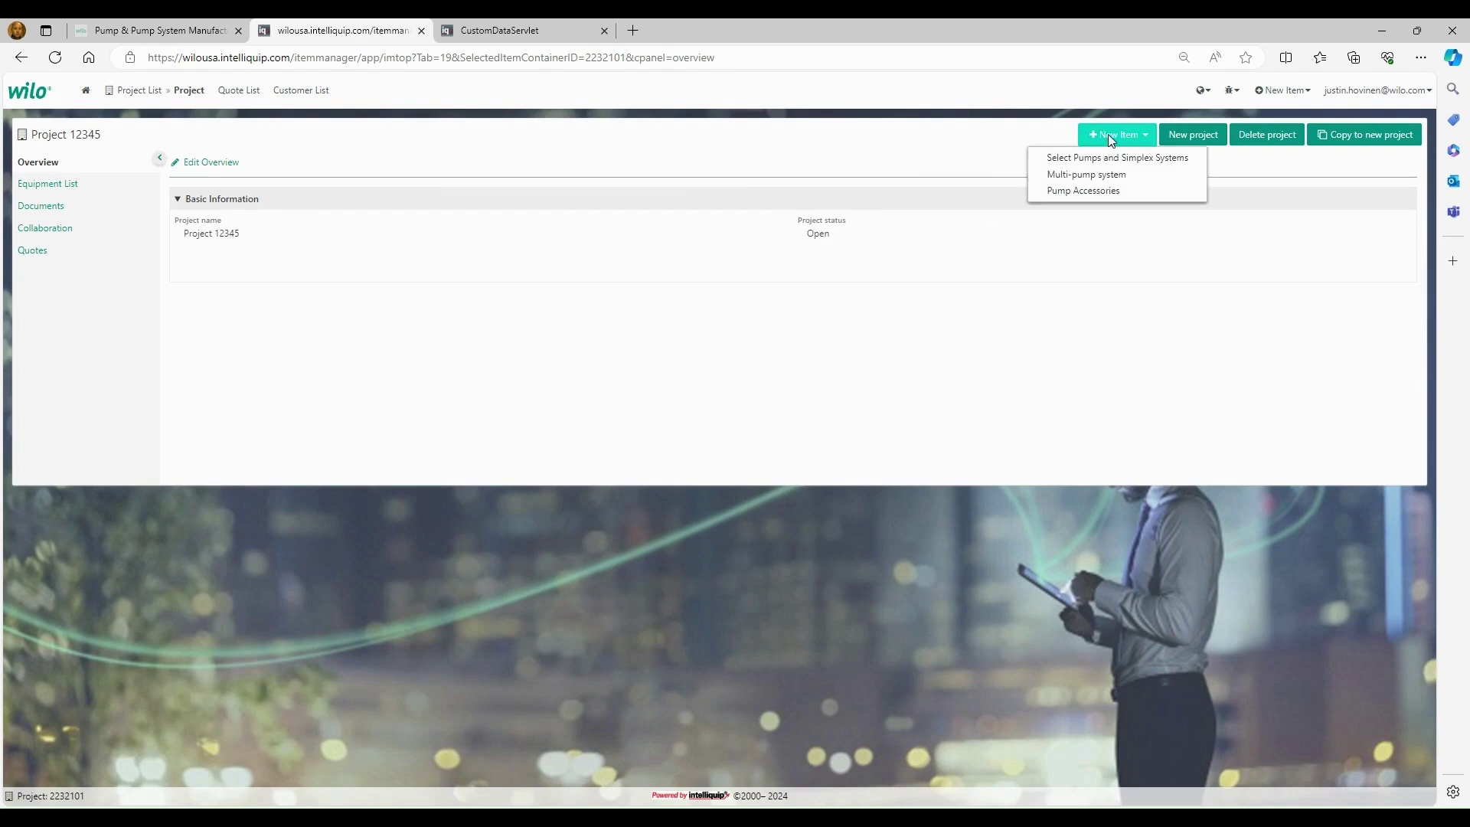
click(1070, 159)
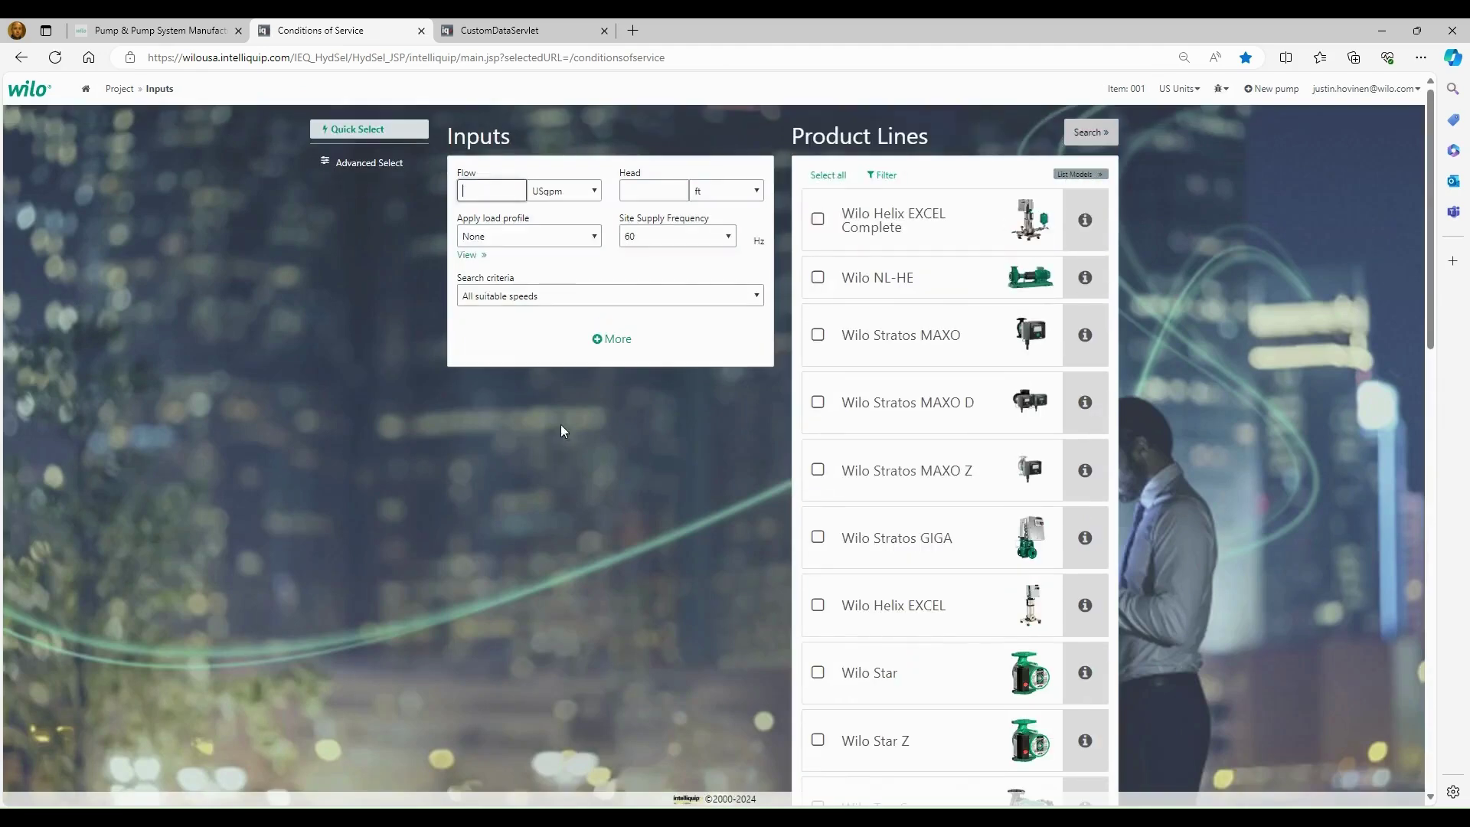
click(508, 191)
text(30)
key(Tab)
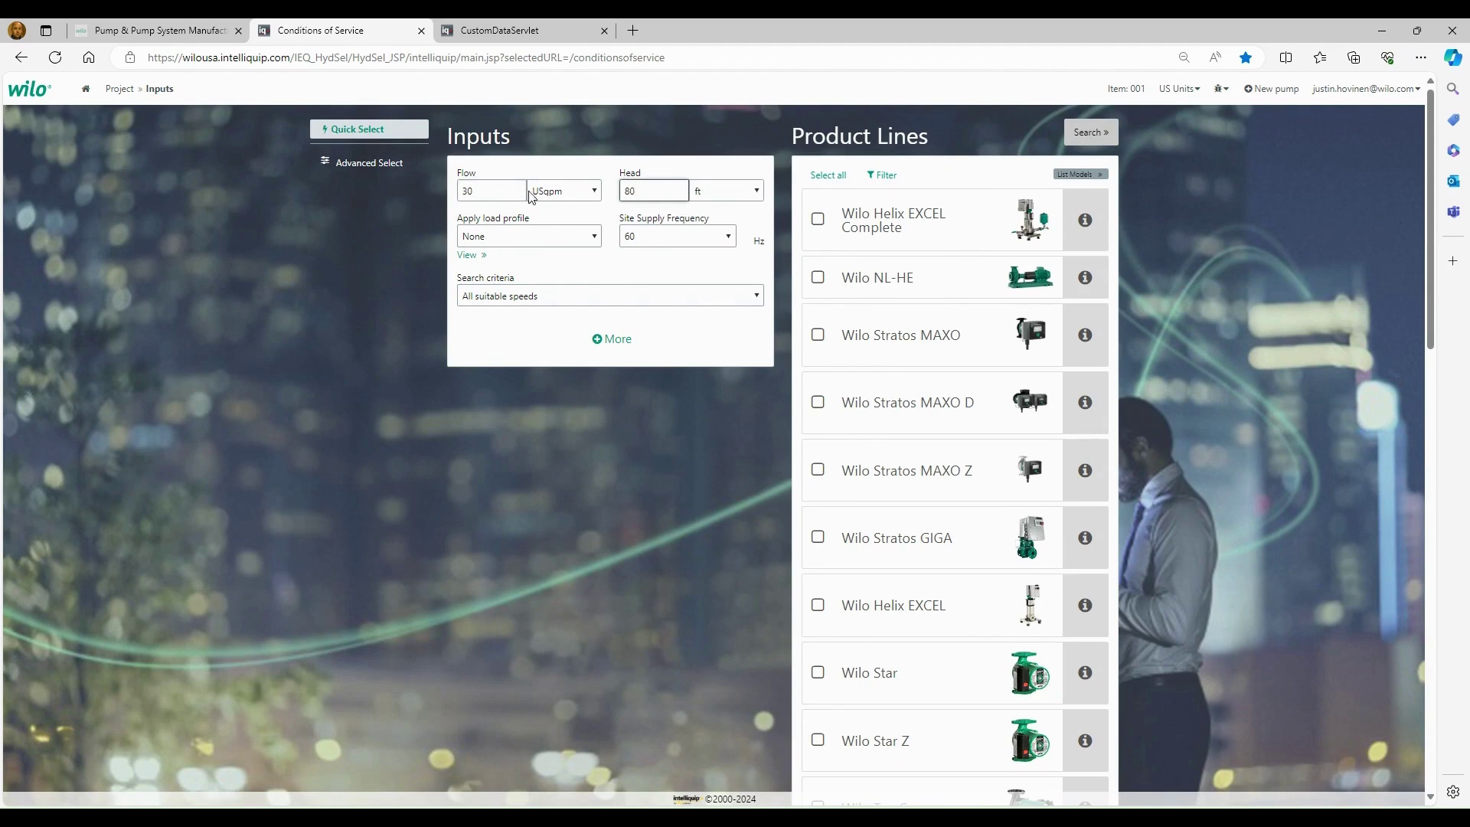
key(Tab)
key(p)
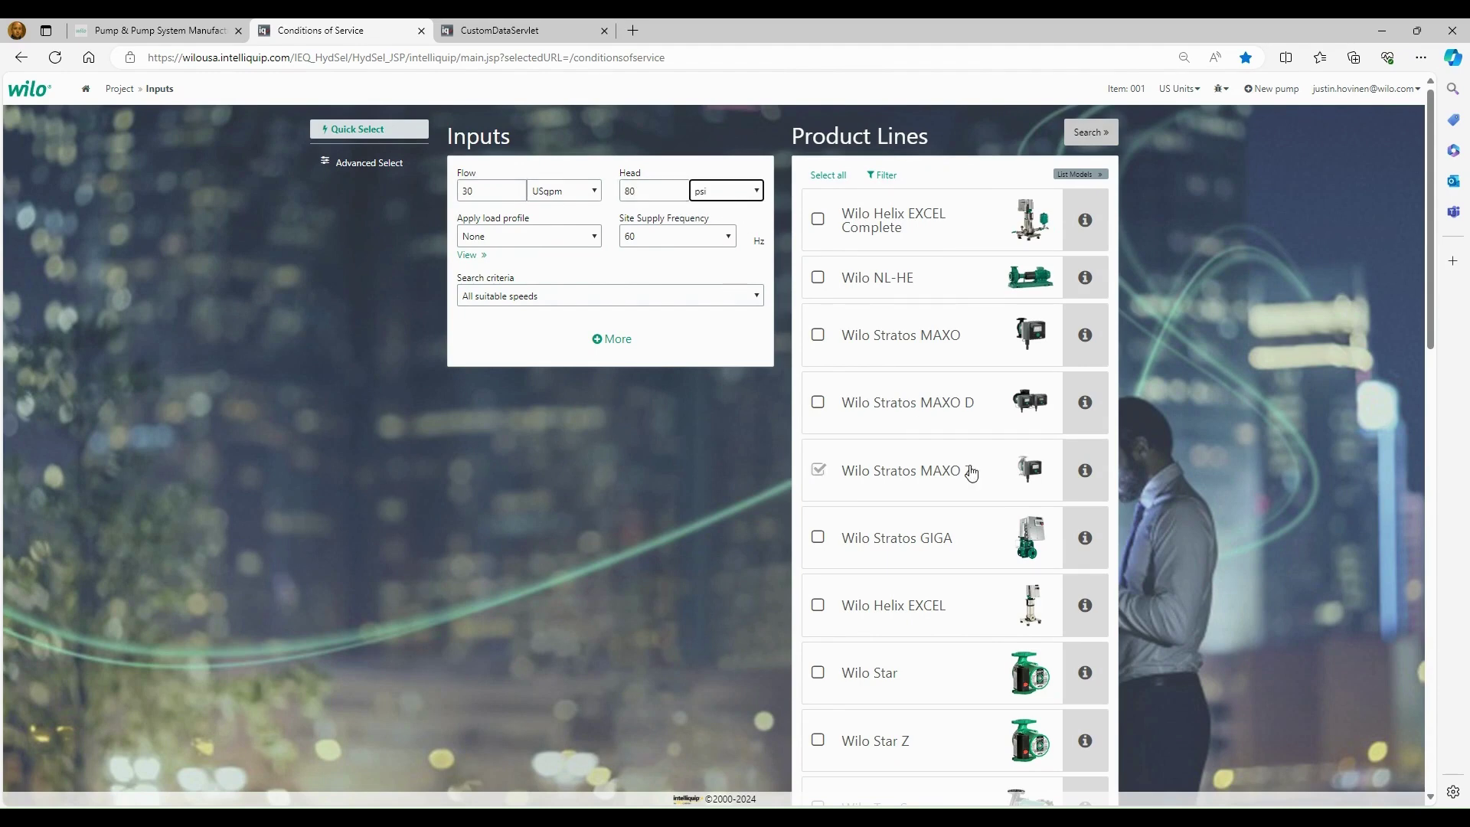
- Choose the Wilo Helix EXCEL Complete product line and search for matching pumps
scroll(994, 426, down, 3)
scroll(996, 431, up, 5)
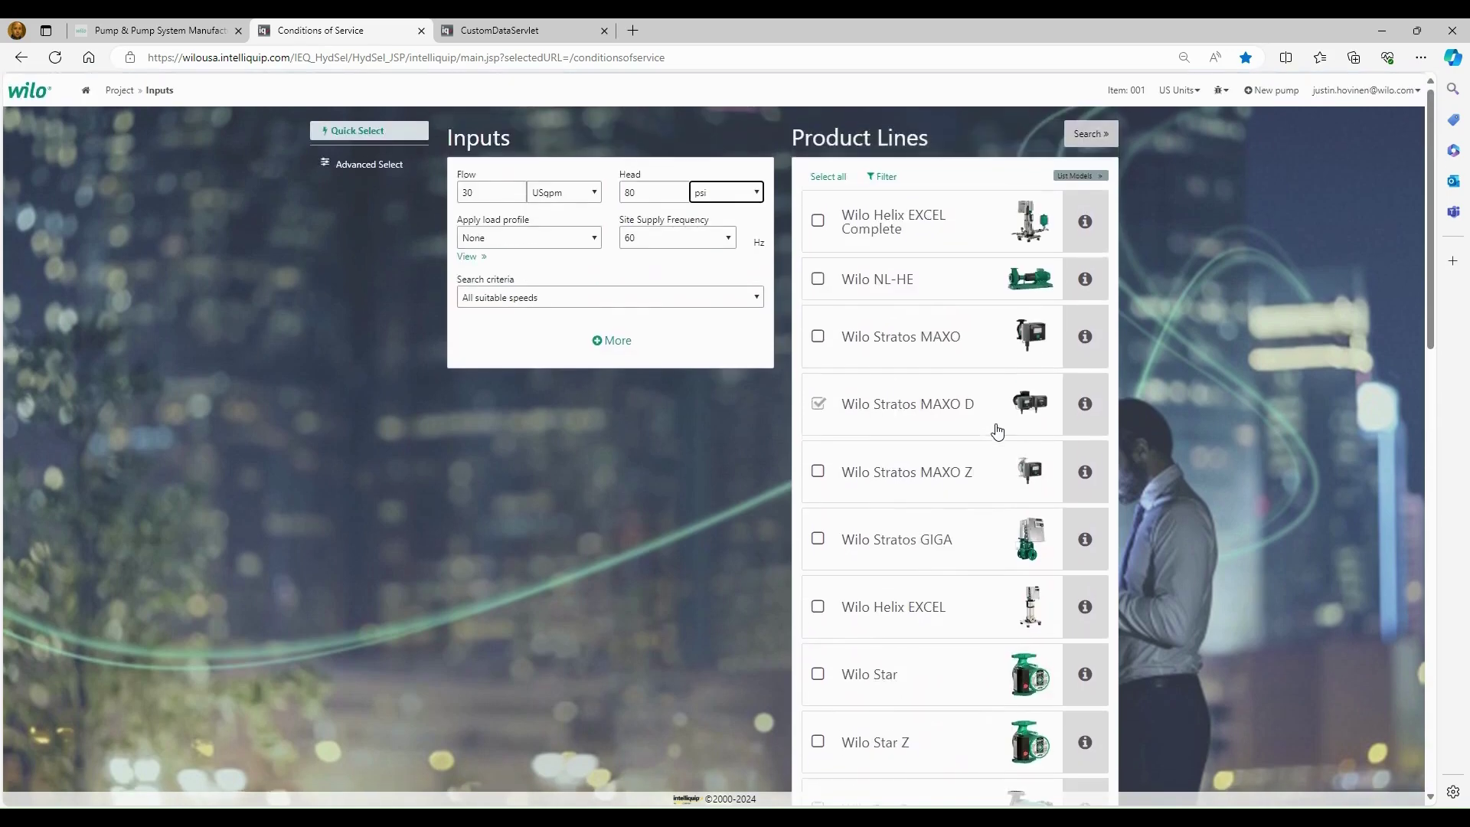
click(908, 224)
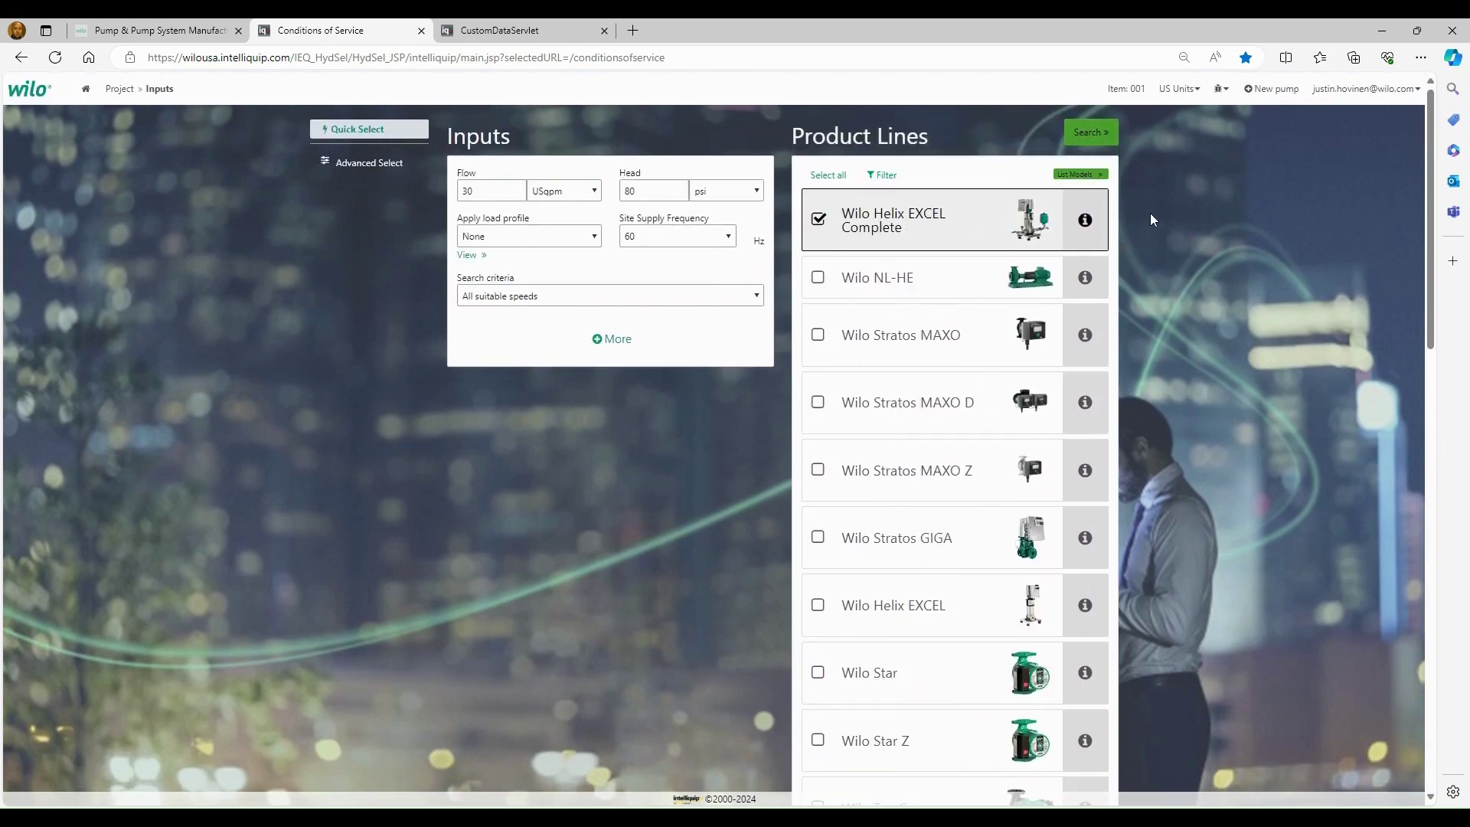
click(1080, 134)
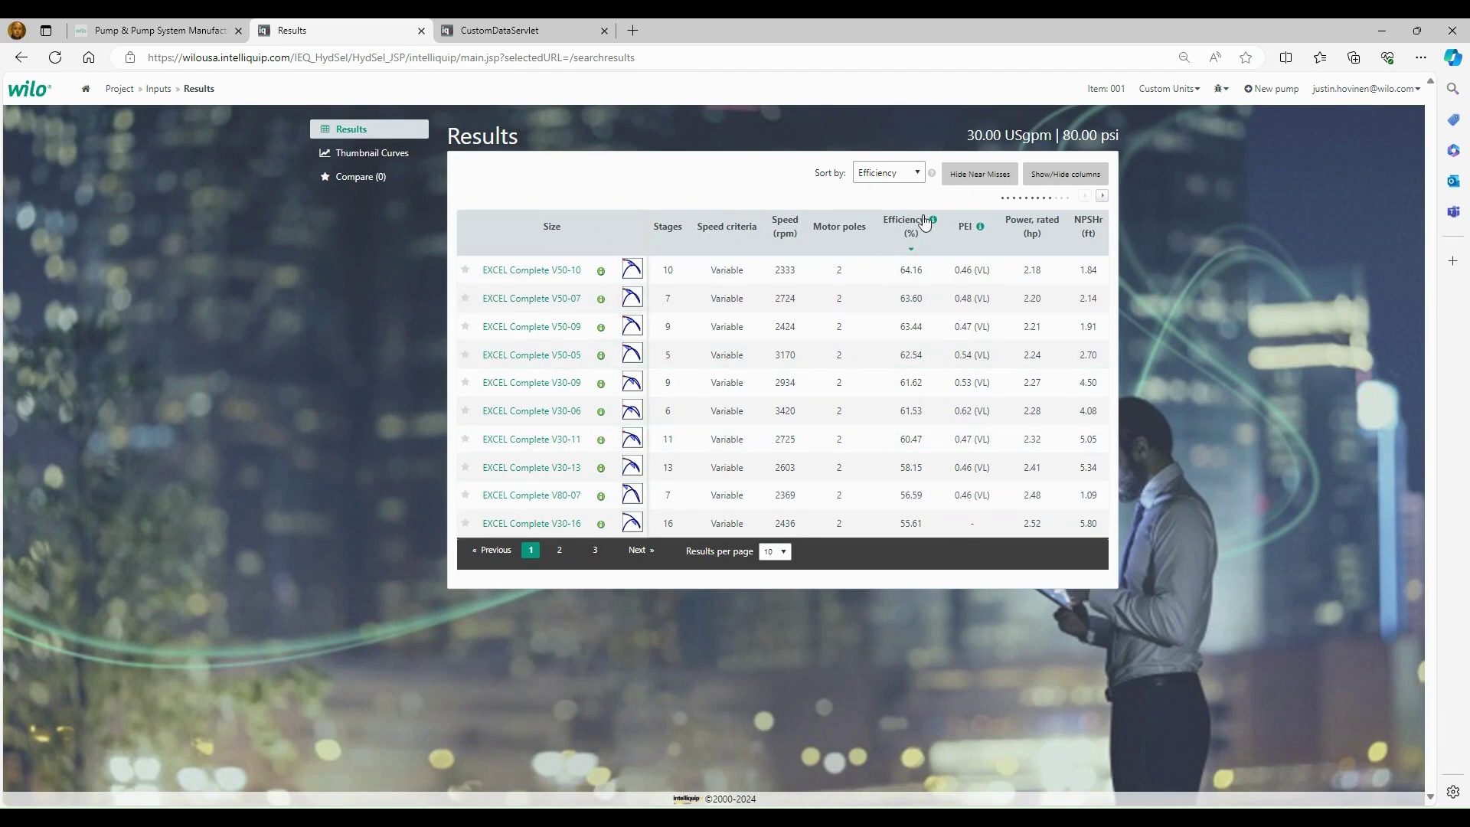
- Sort the results by driver power, show the motor rating column and open the EXCEL Complete V30-06
click(892, 174)
click(891, 201)
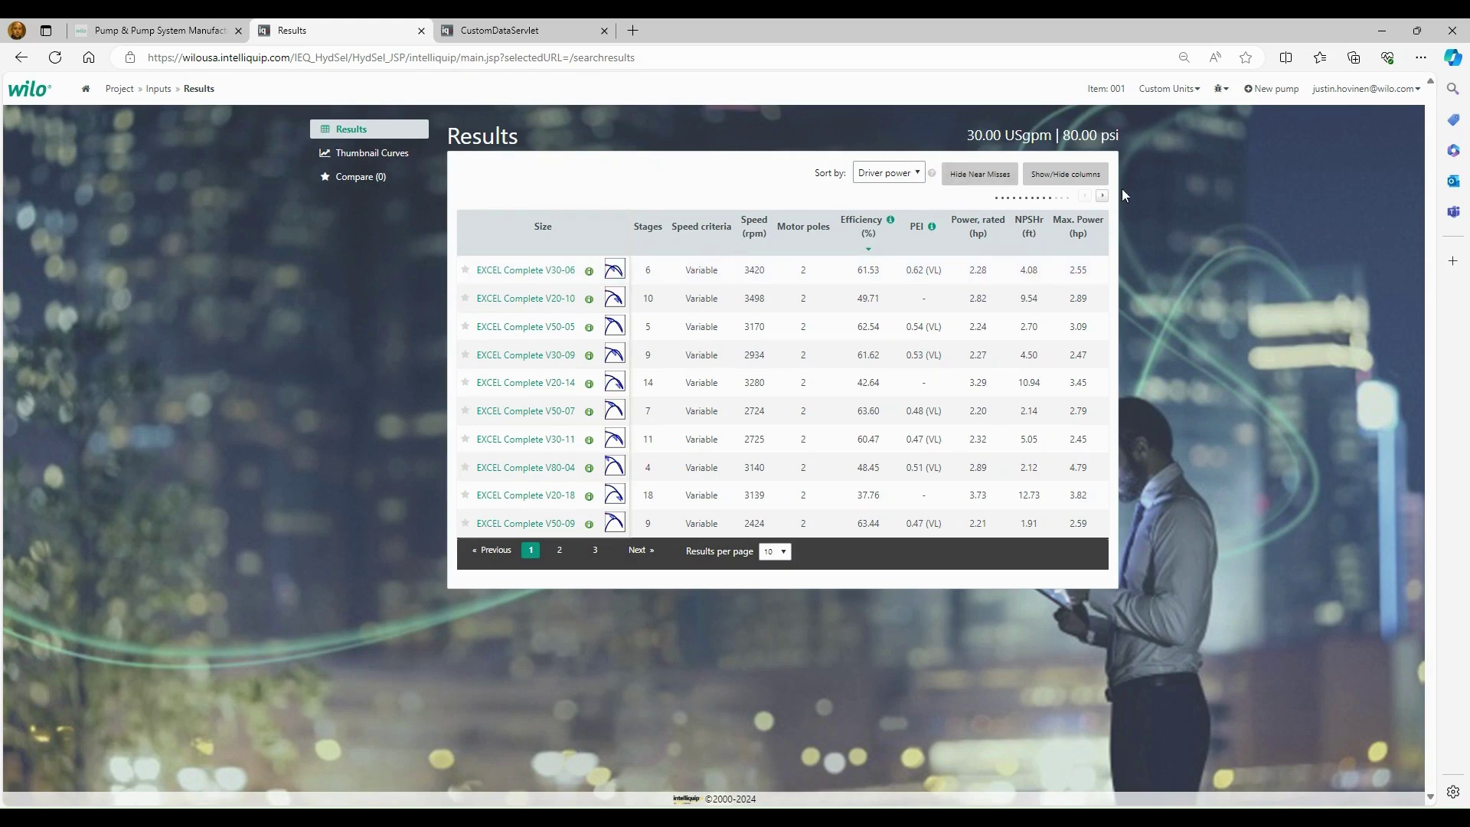
click(1102, 196)
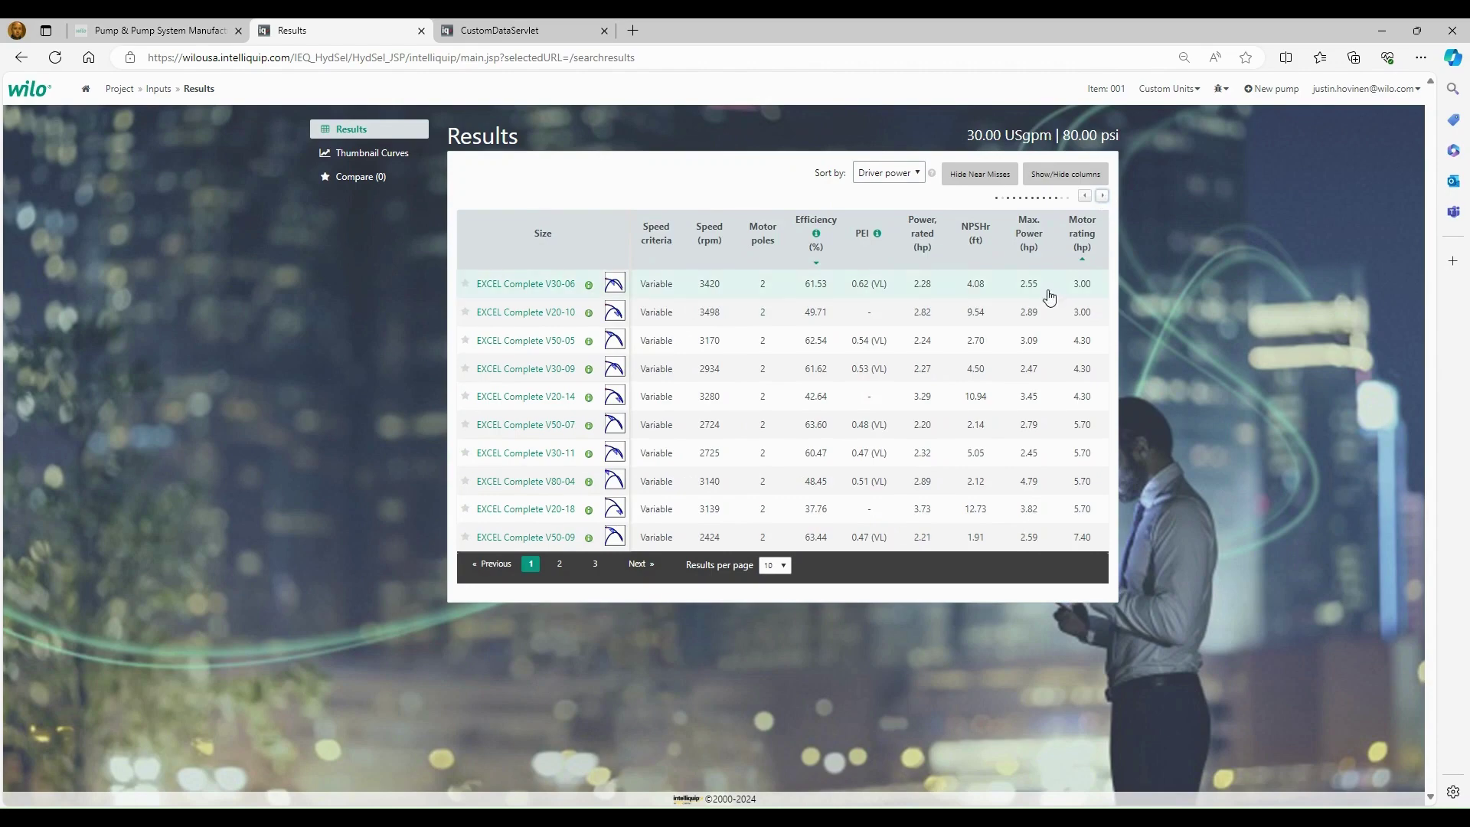
click(526, 285)
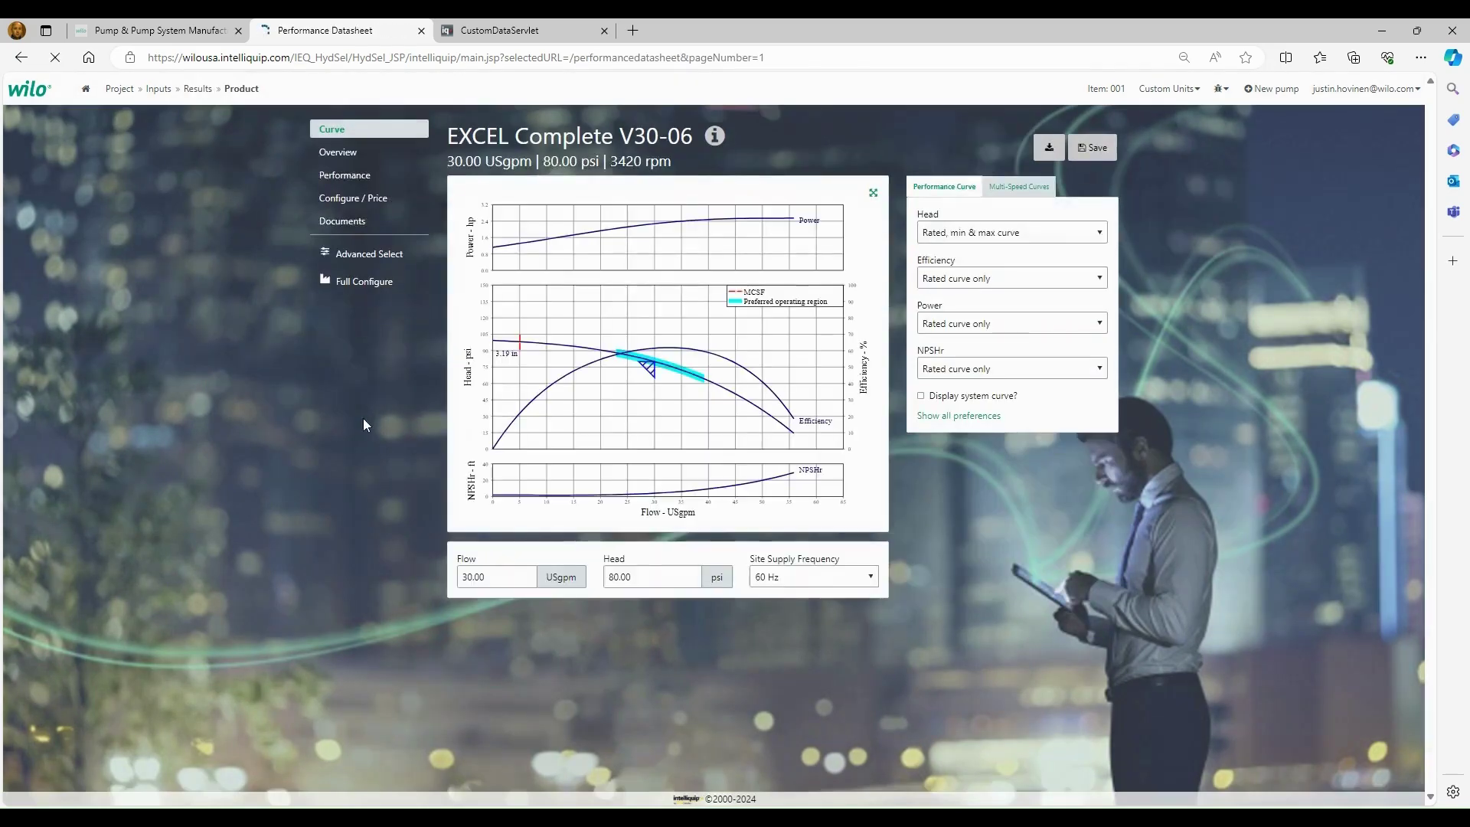
- Review the configuration and pricing options and the documents of the EXCEL Complete V30-06, and save the selection
click(360, 198)
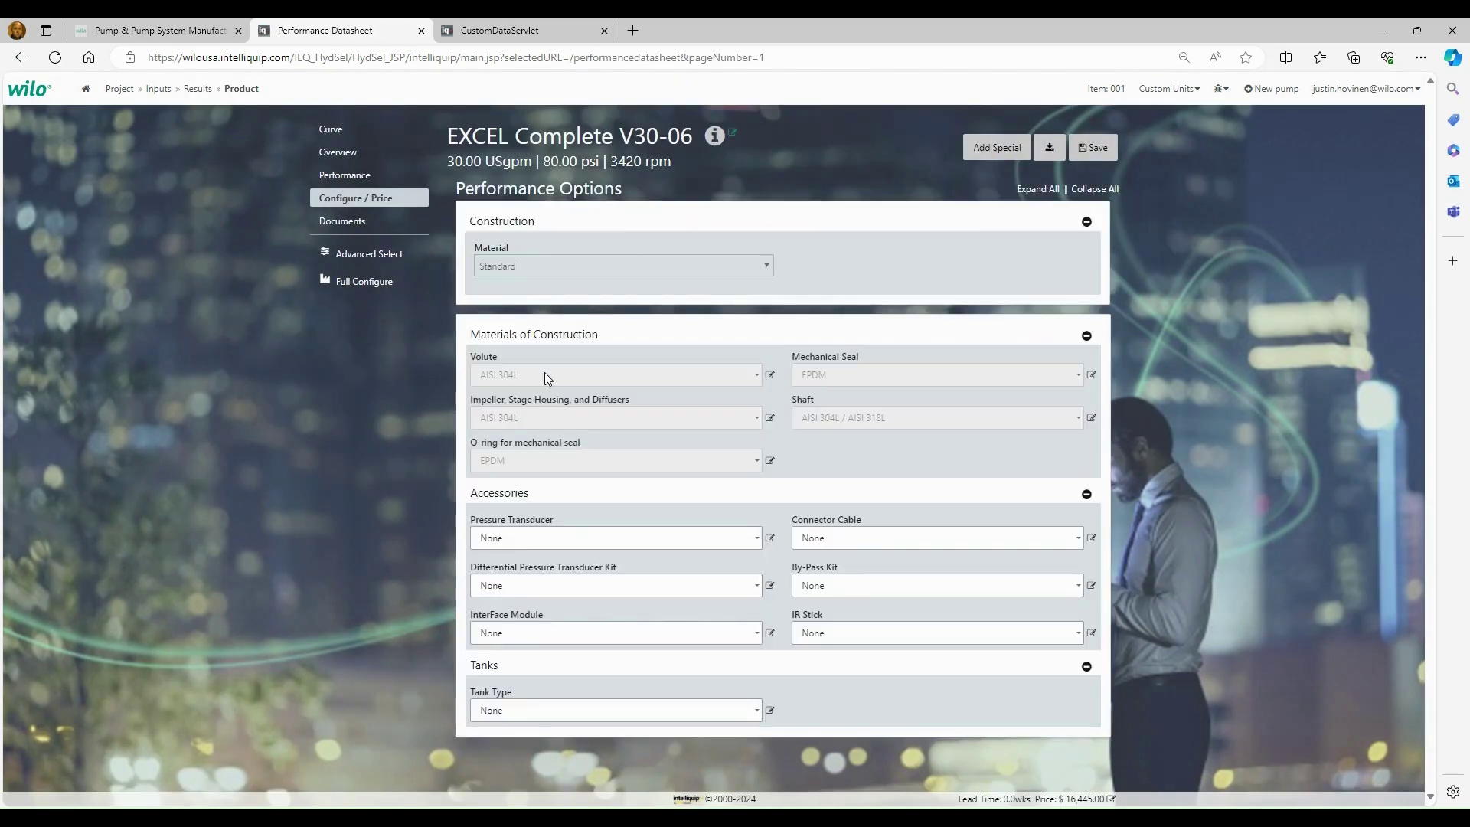
click(341, 221)
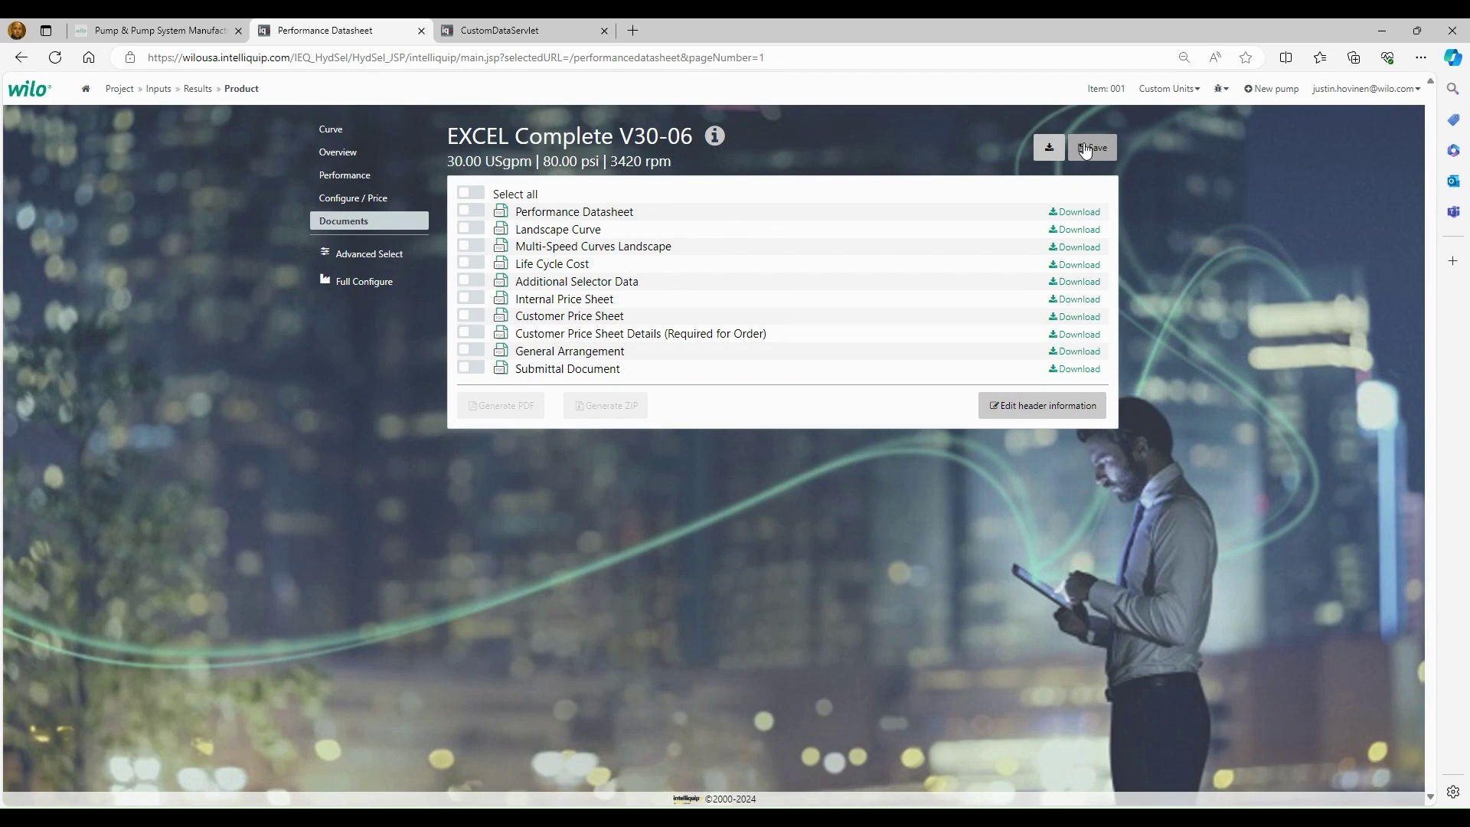
click(1085, 149)
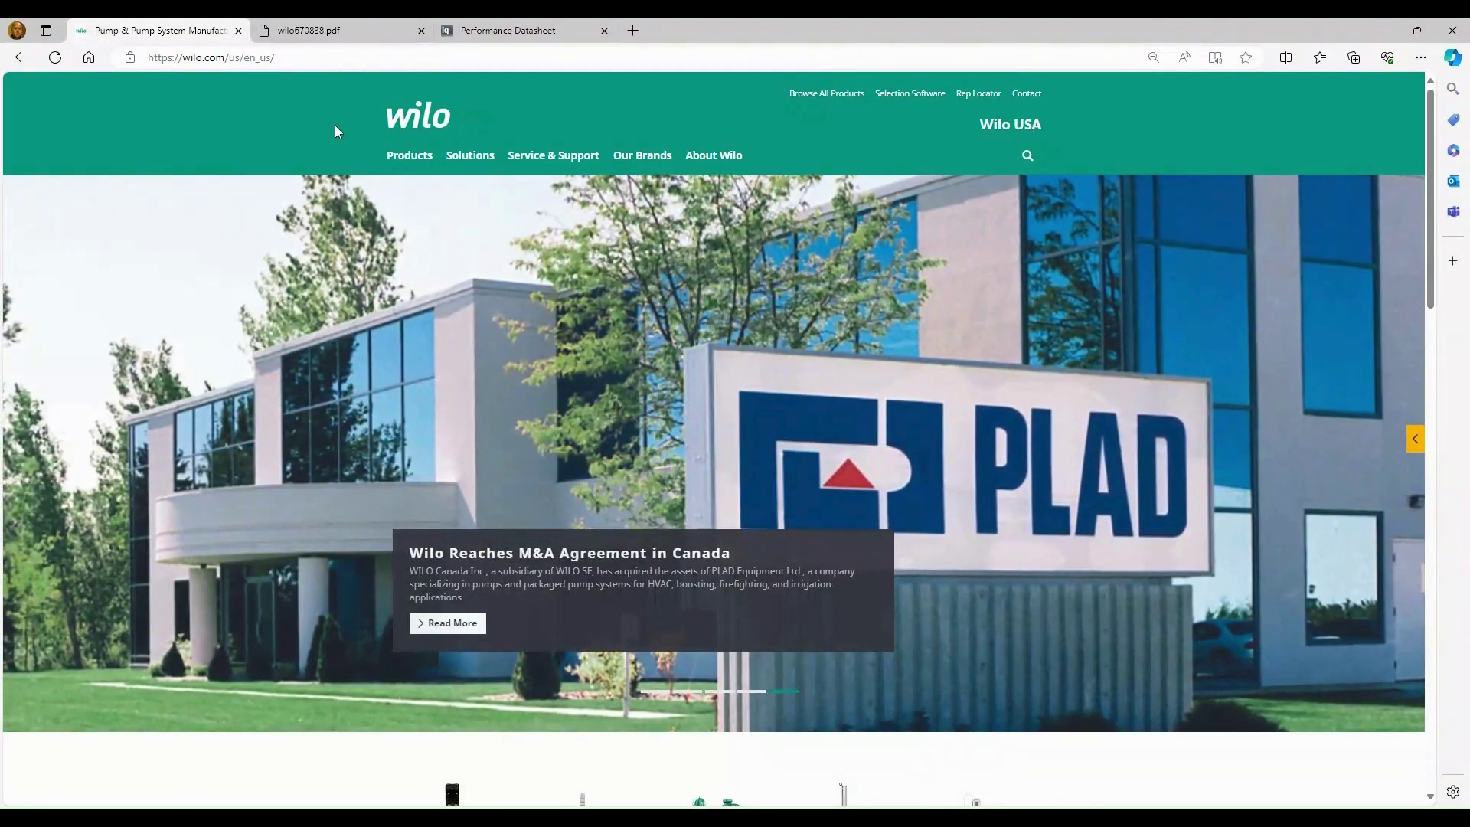
- On the Wilo USA website, open the Wilo-WiBooster page under commercial building services water distribution and boosting
click(395, 161)
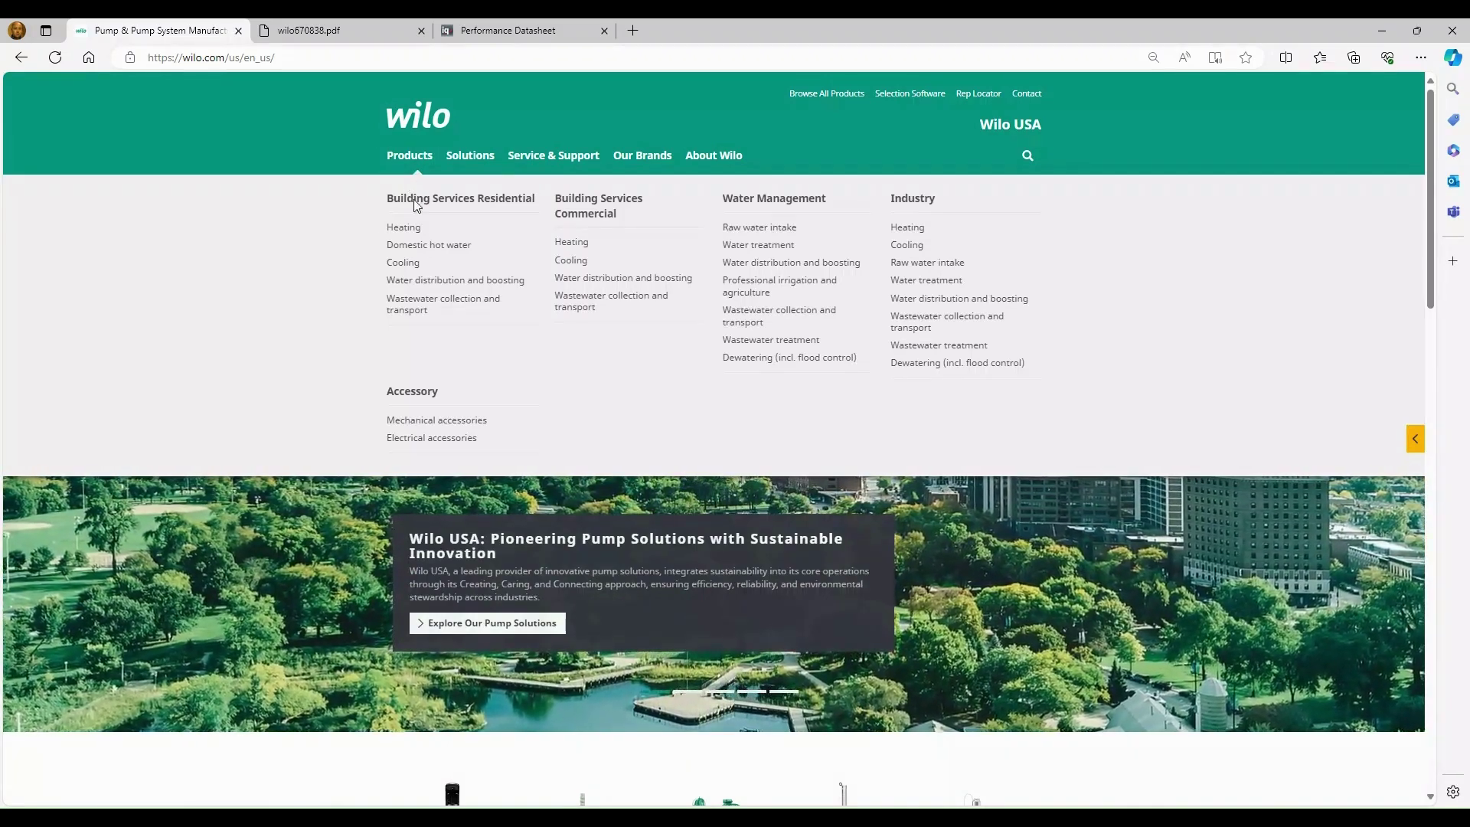
click(589, 278)
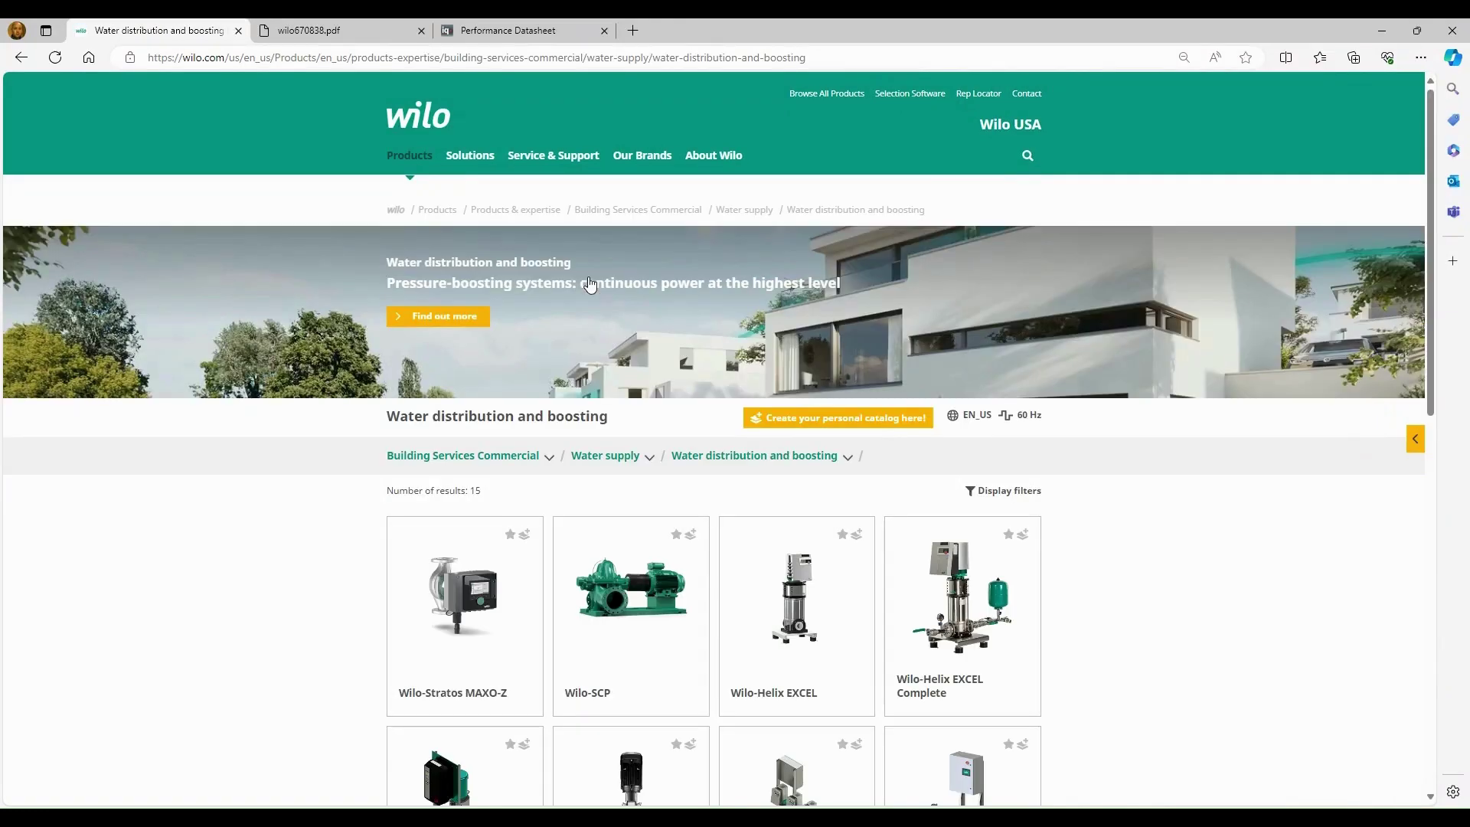
scroll(1159, 665, down, 4)
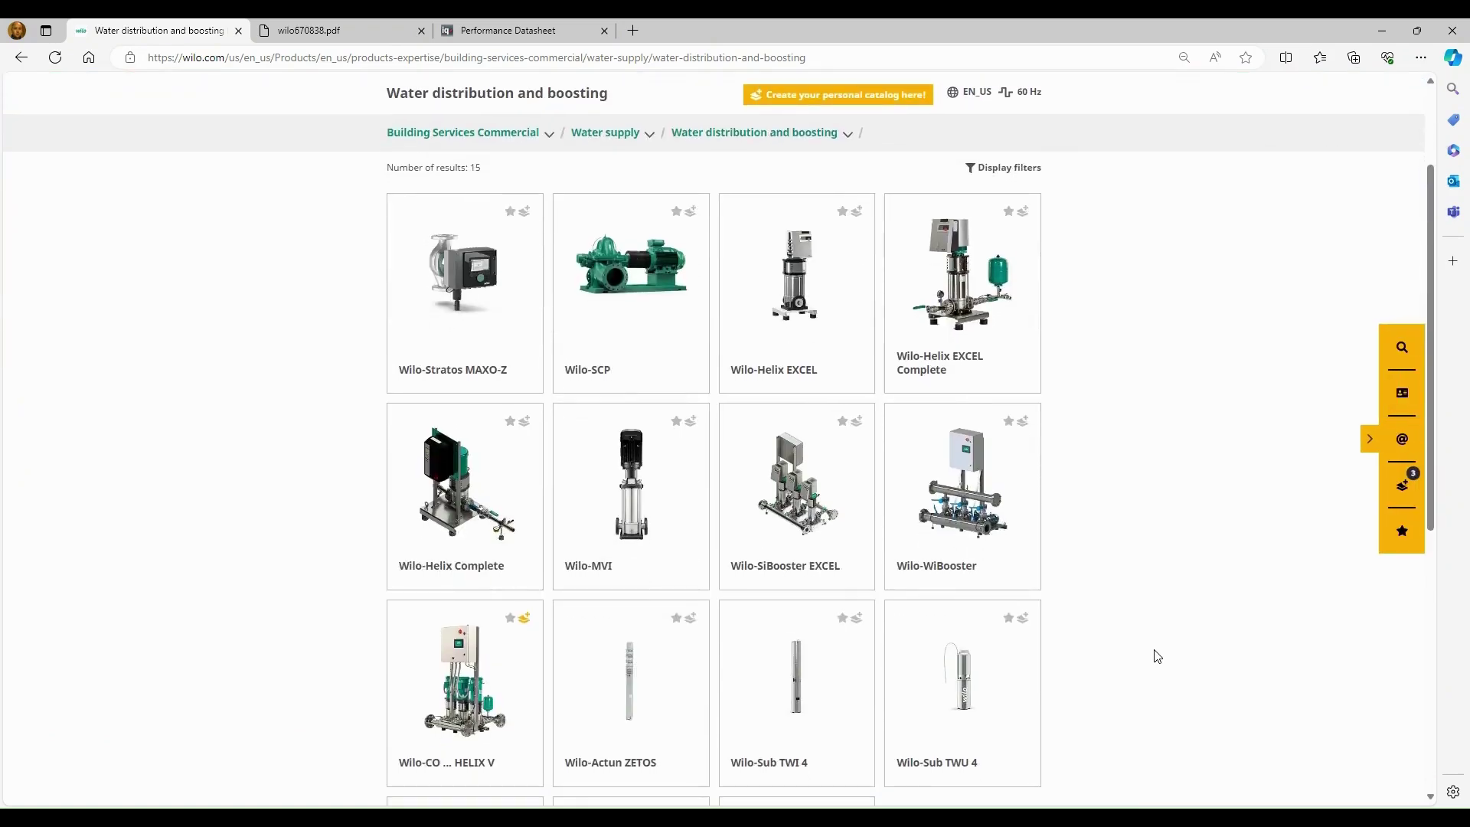
click(976, 515)
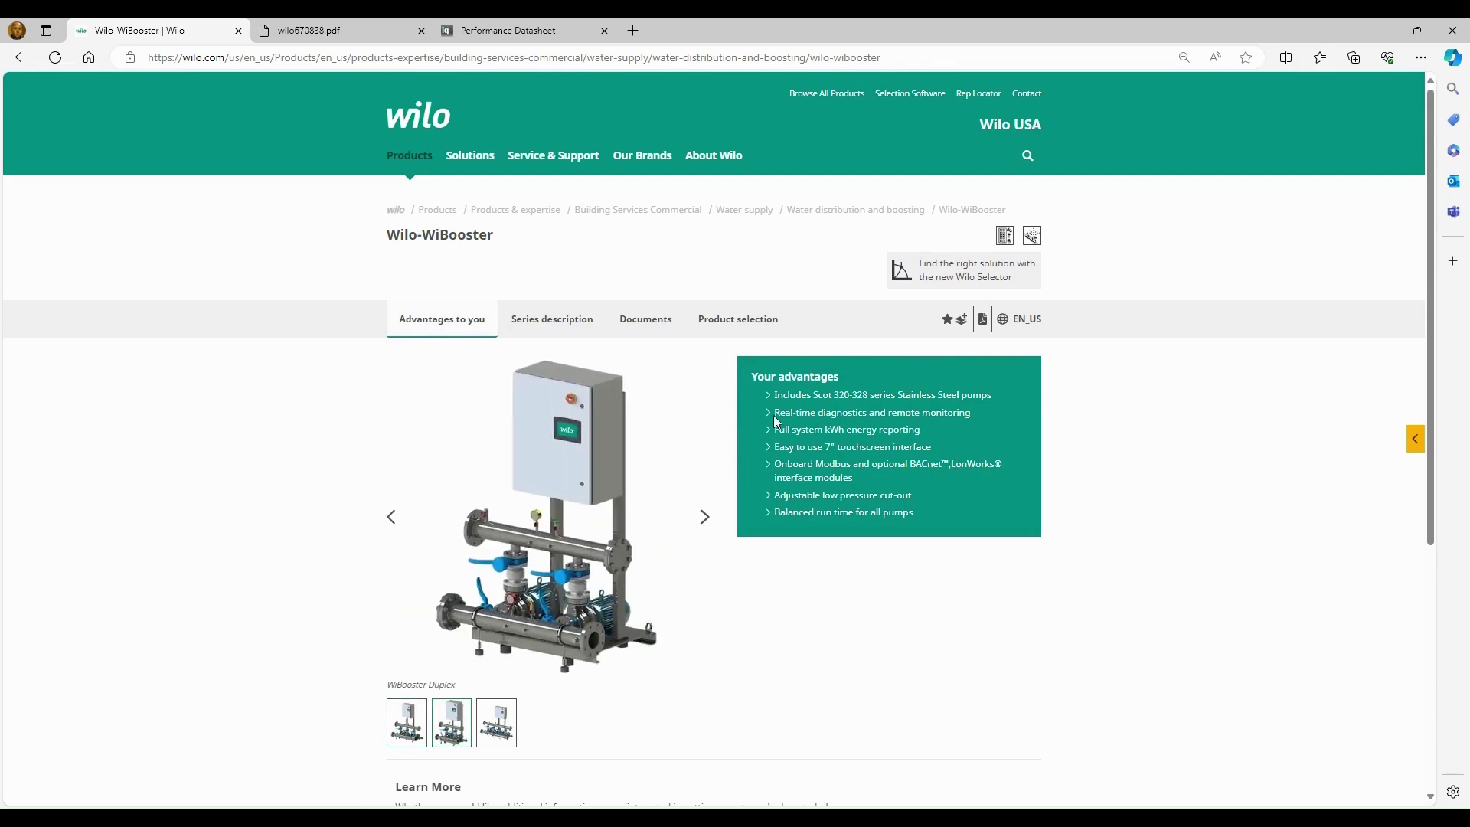
- Review the WiBooster series description, including its family curve, type key, technical data and materials
click(583, 319)
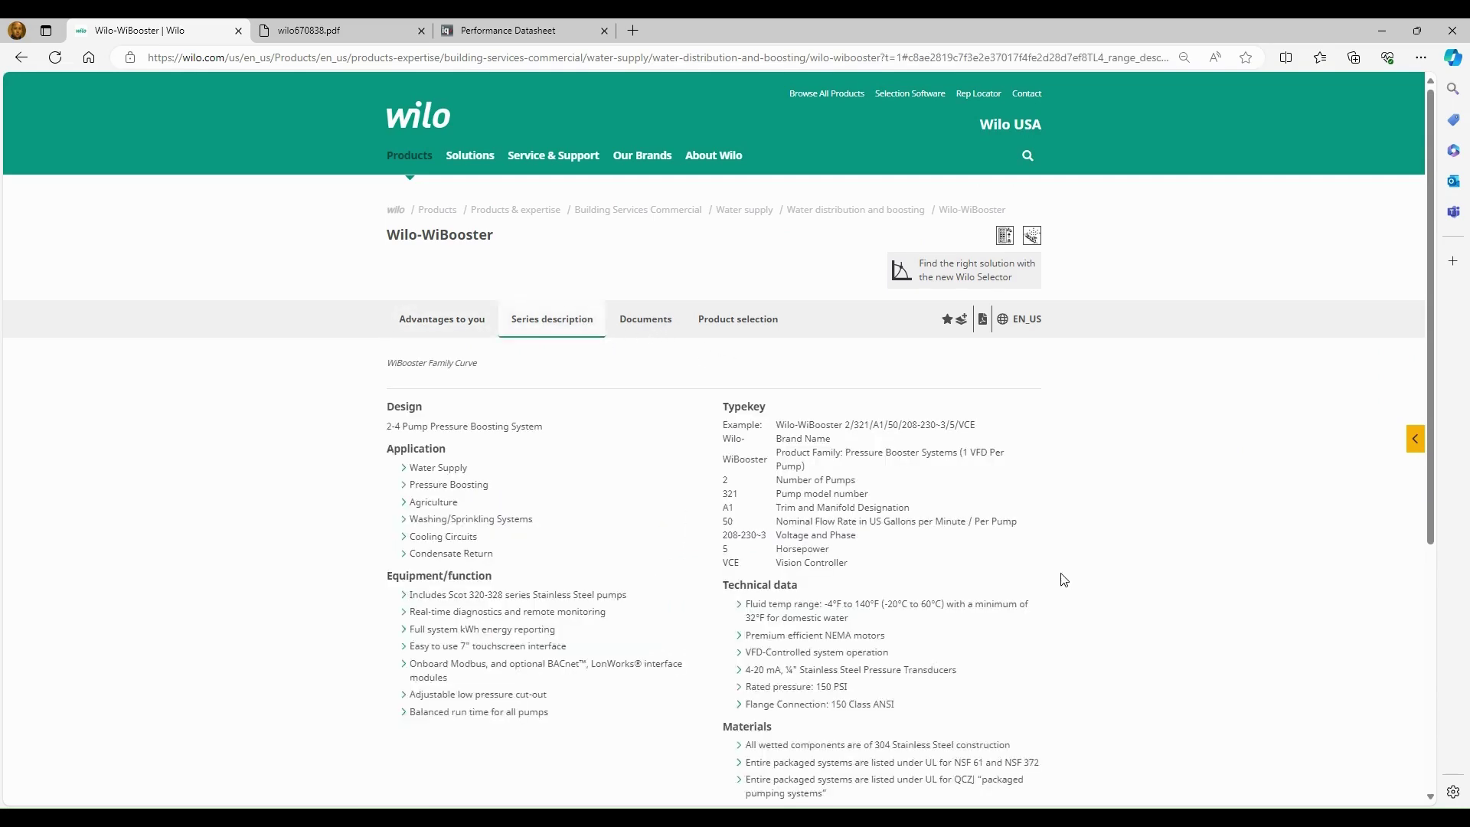
scroll(1059, 577, down, 2)
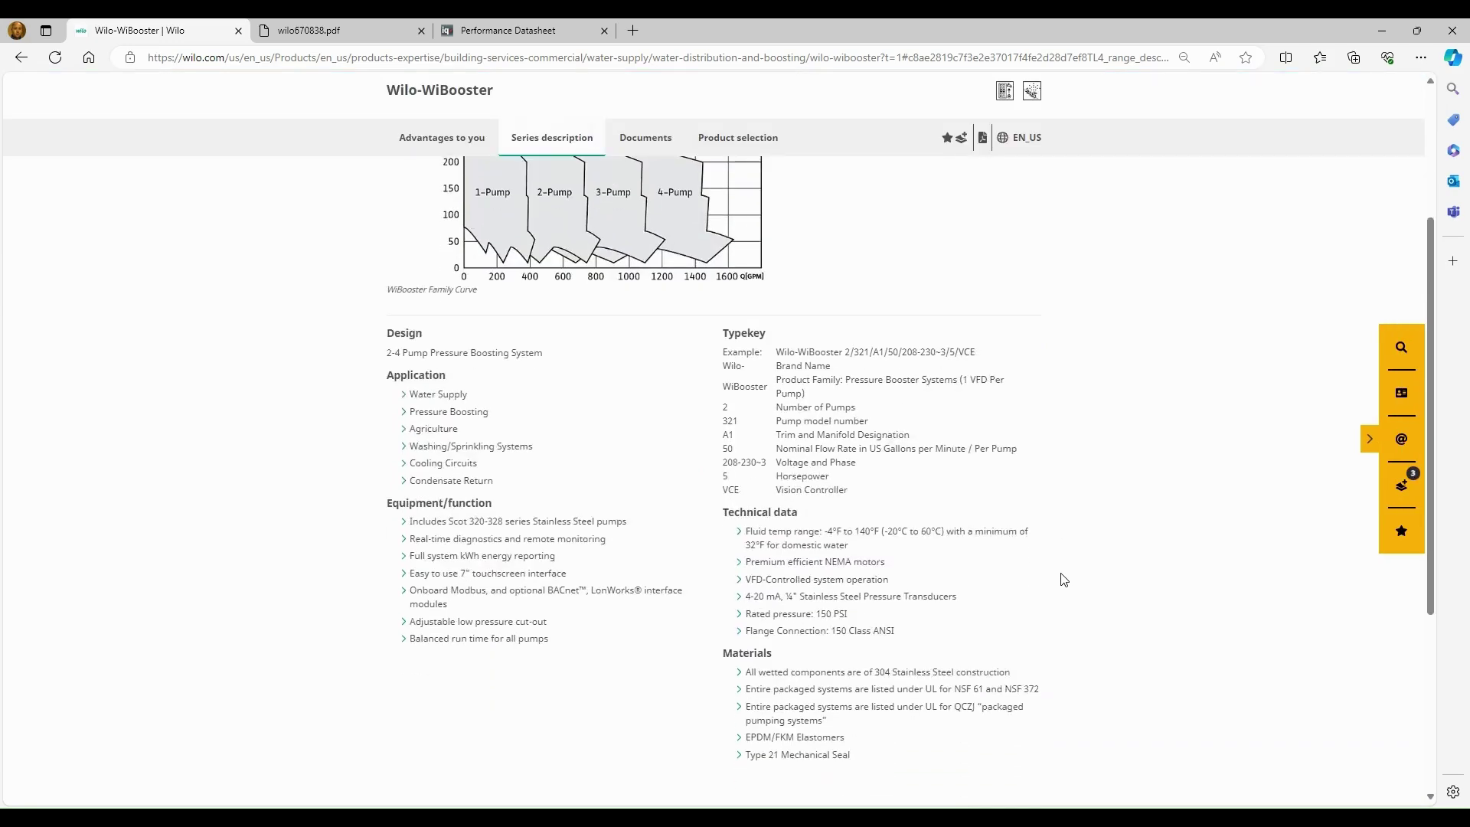
scroll(1062, 580, up, 2)
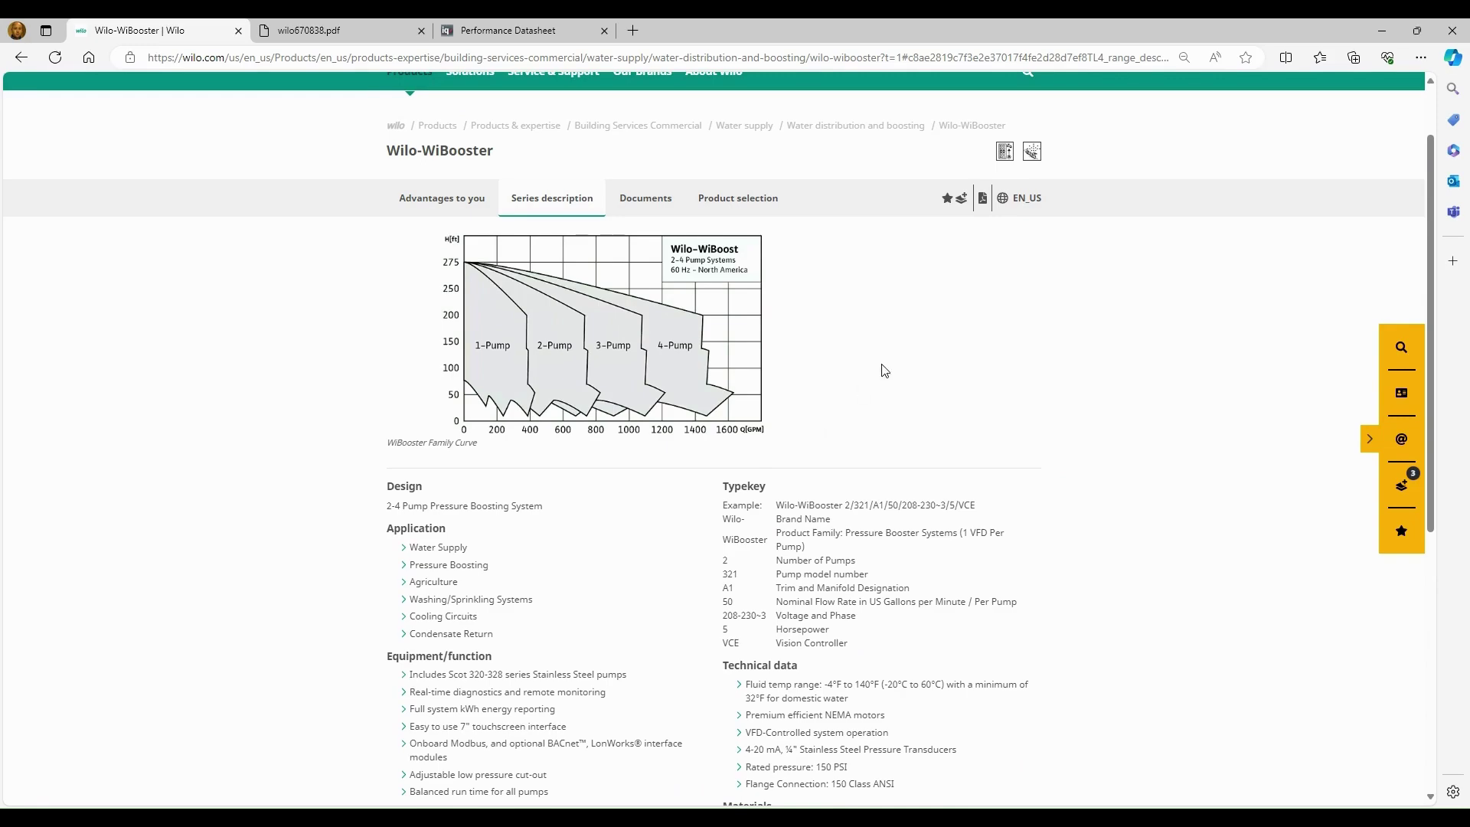
- Look through the WiBooster documents, from the IOM and engineering specification to the certificates, pump submittals and booster submittal forms
click(655, 198)
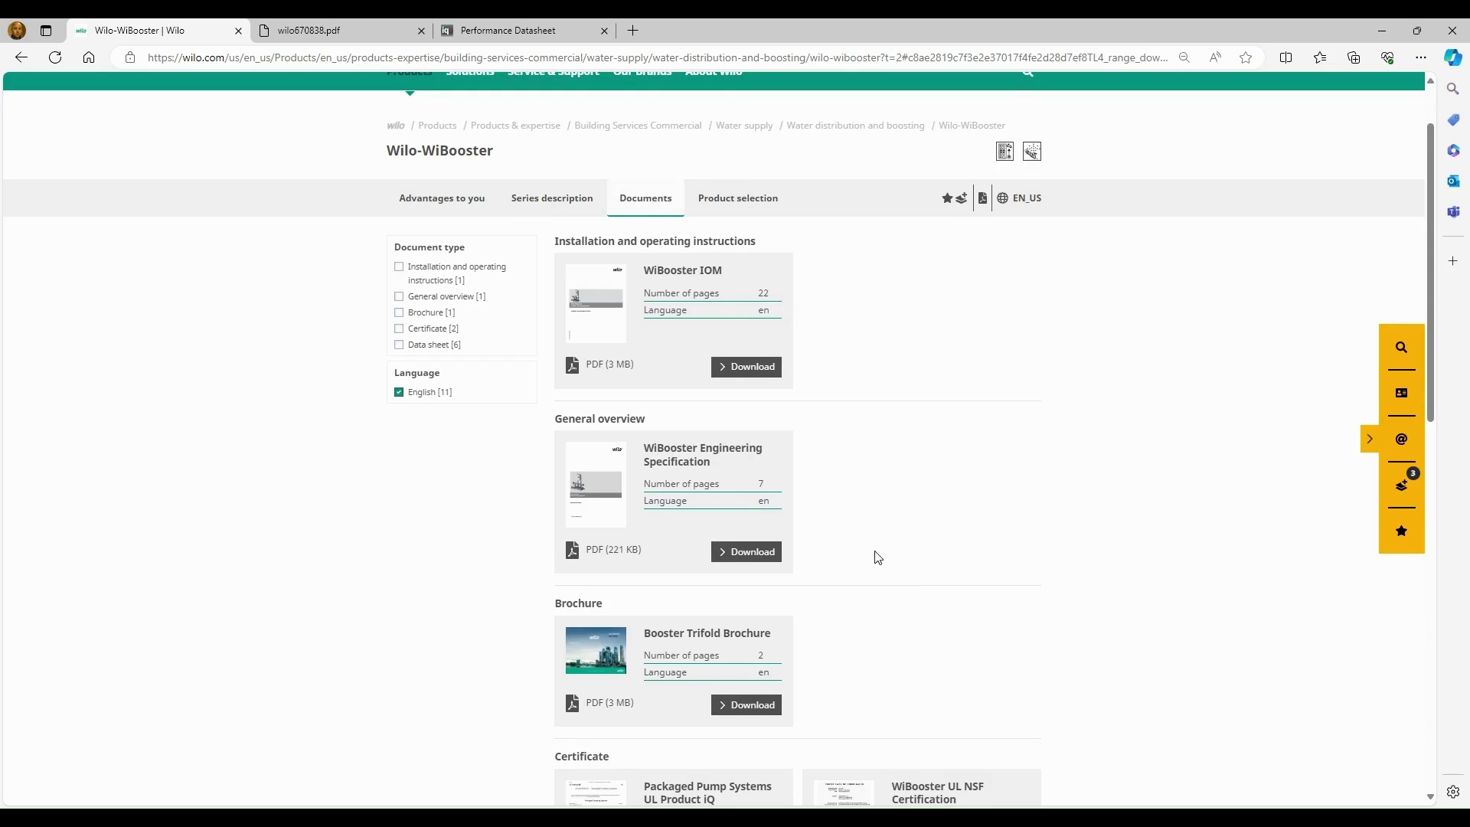
scroll(877, 556, down, 1)
scroll(877, 446, down, 1)
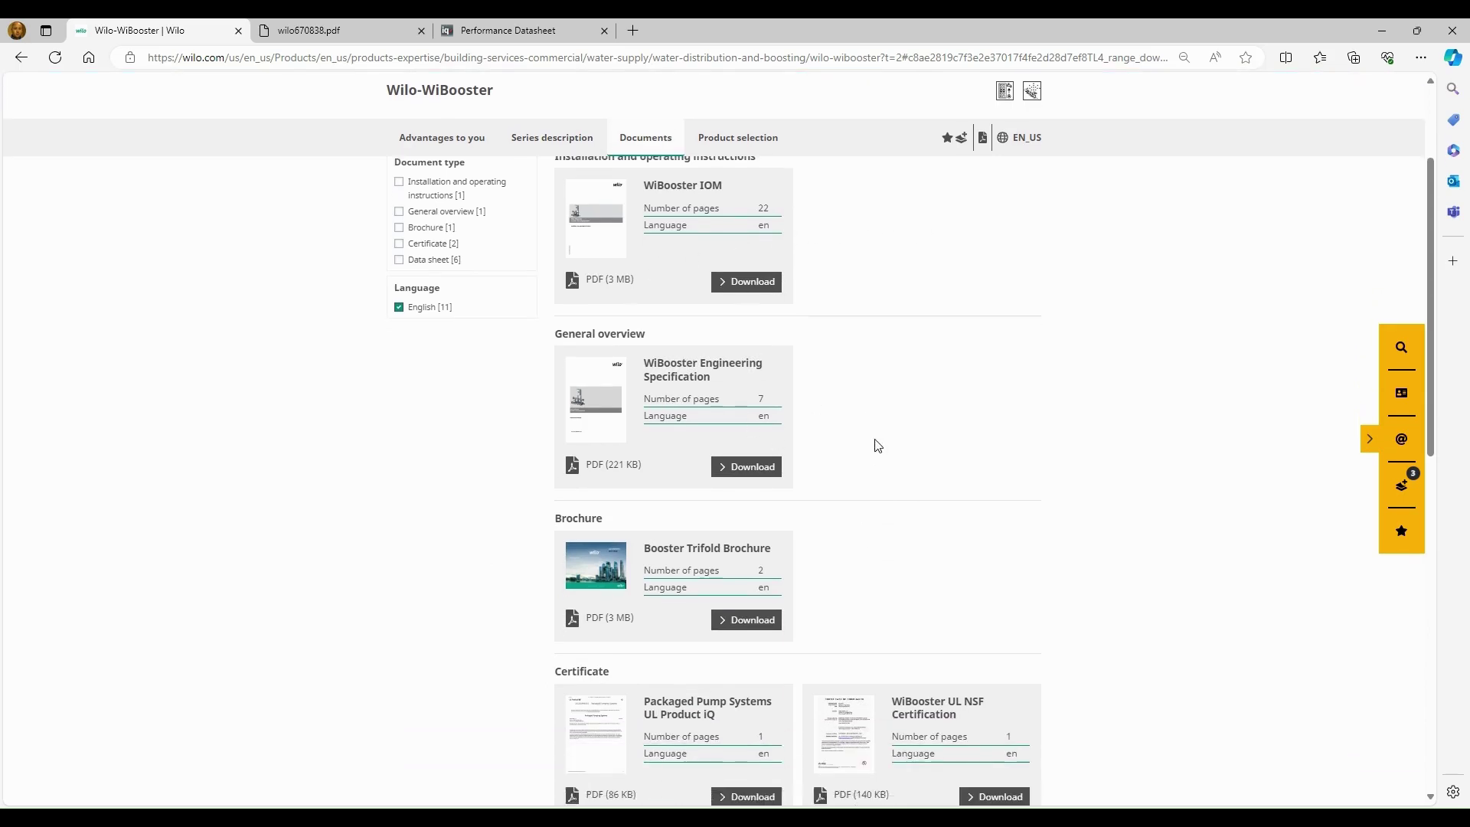
scroll(513, 536, down, 2)
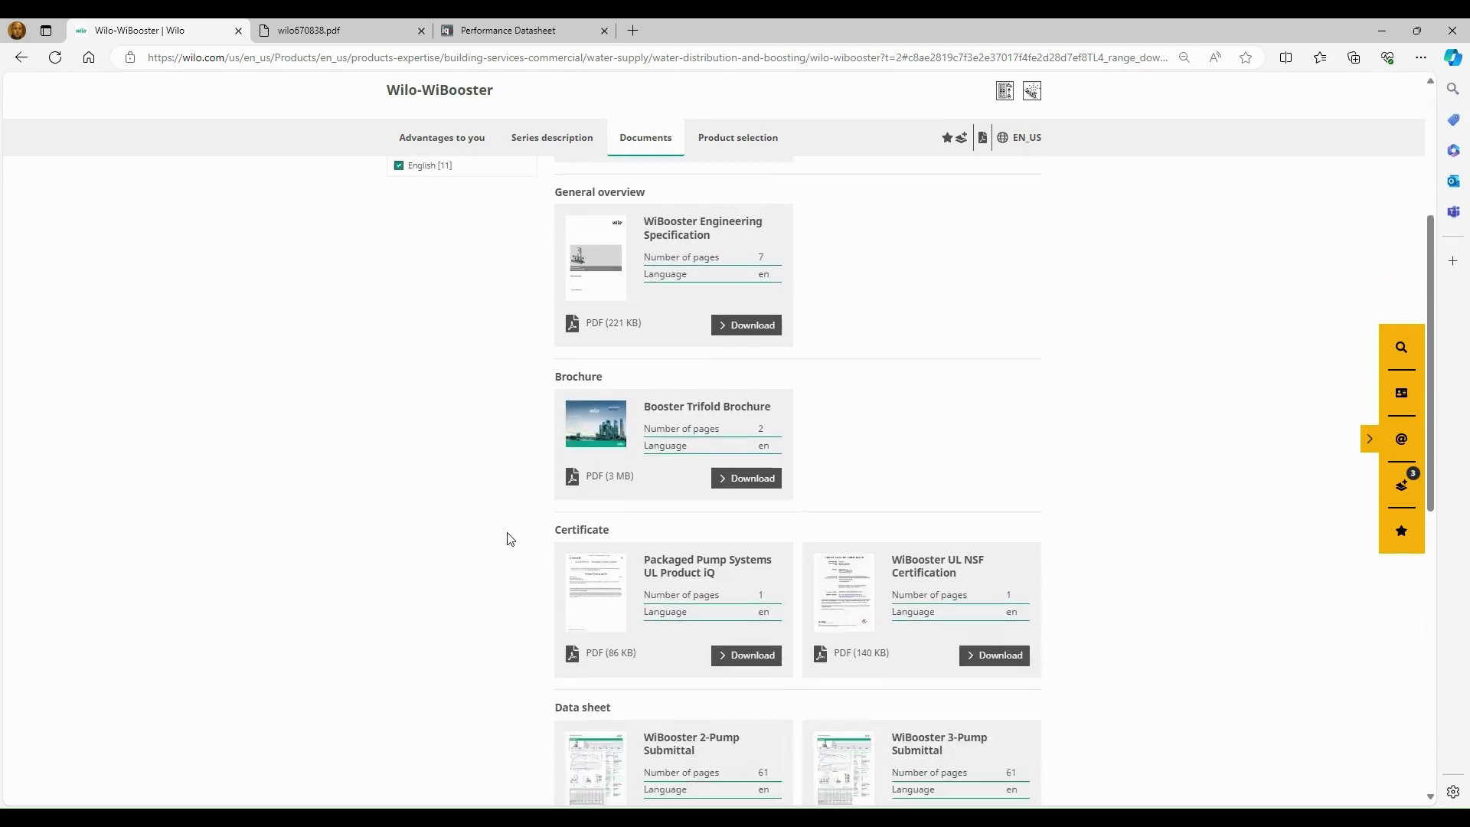
scroll(506, 538, down, 2)
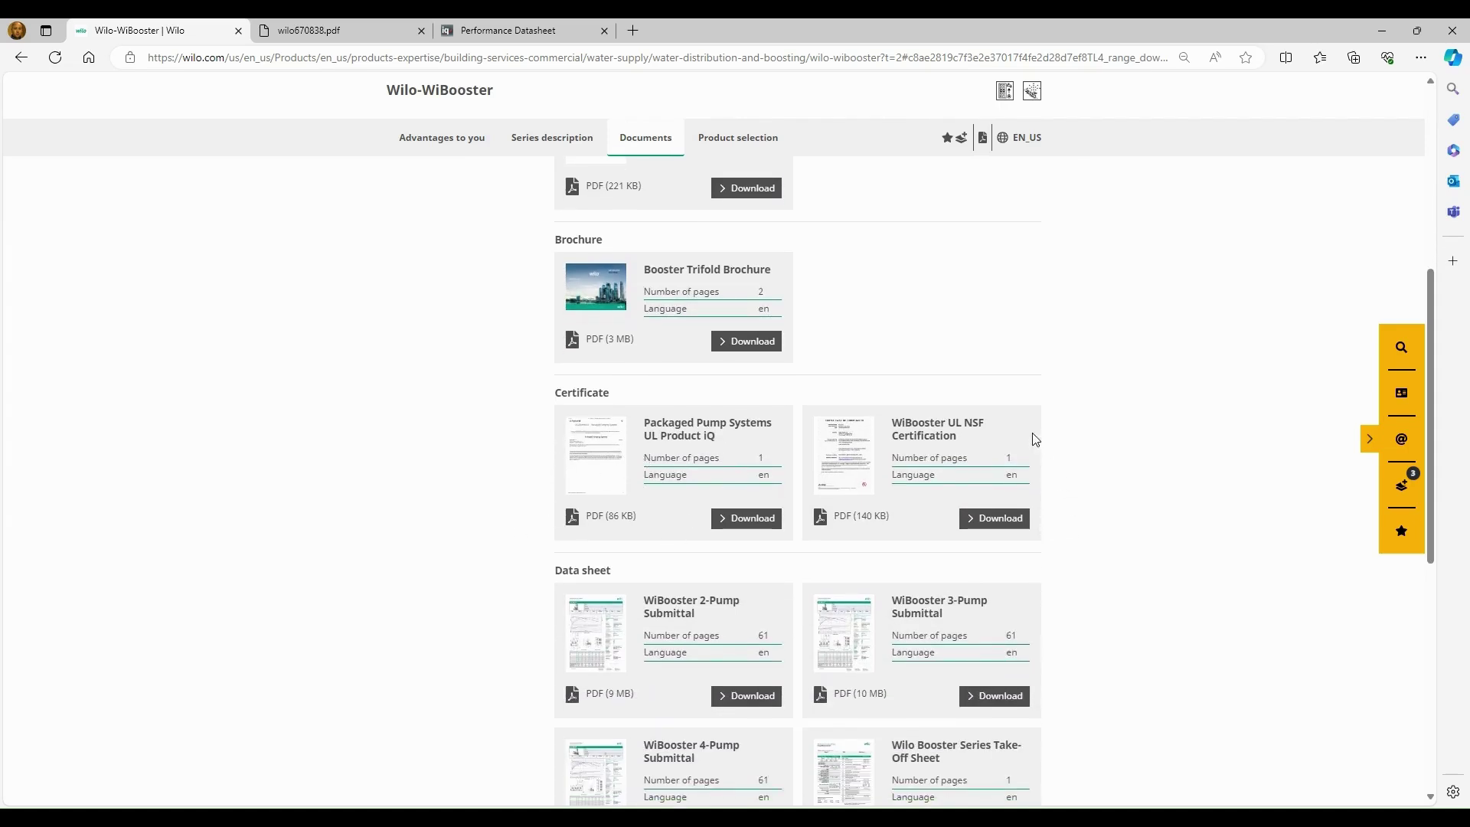
scroll(1129, 548, down, 1)
scroll(1129, 548, down, 2)
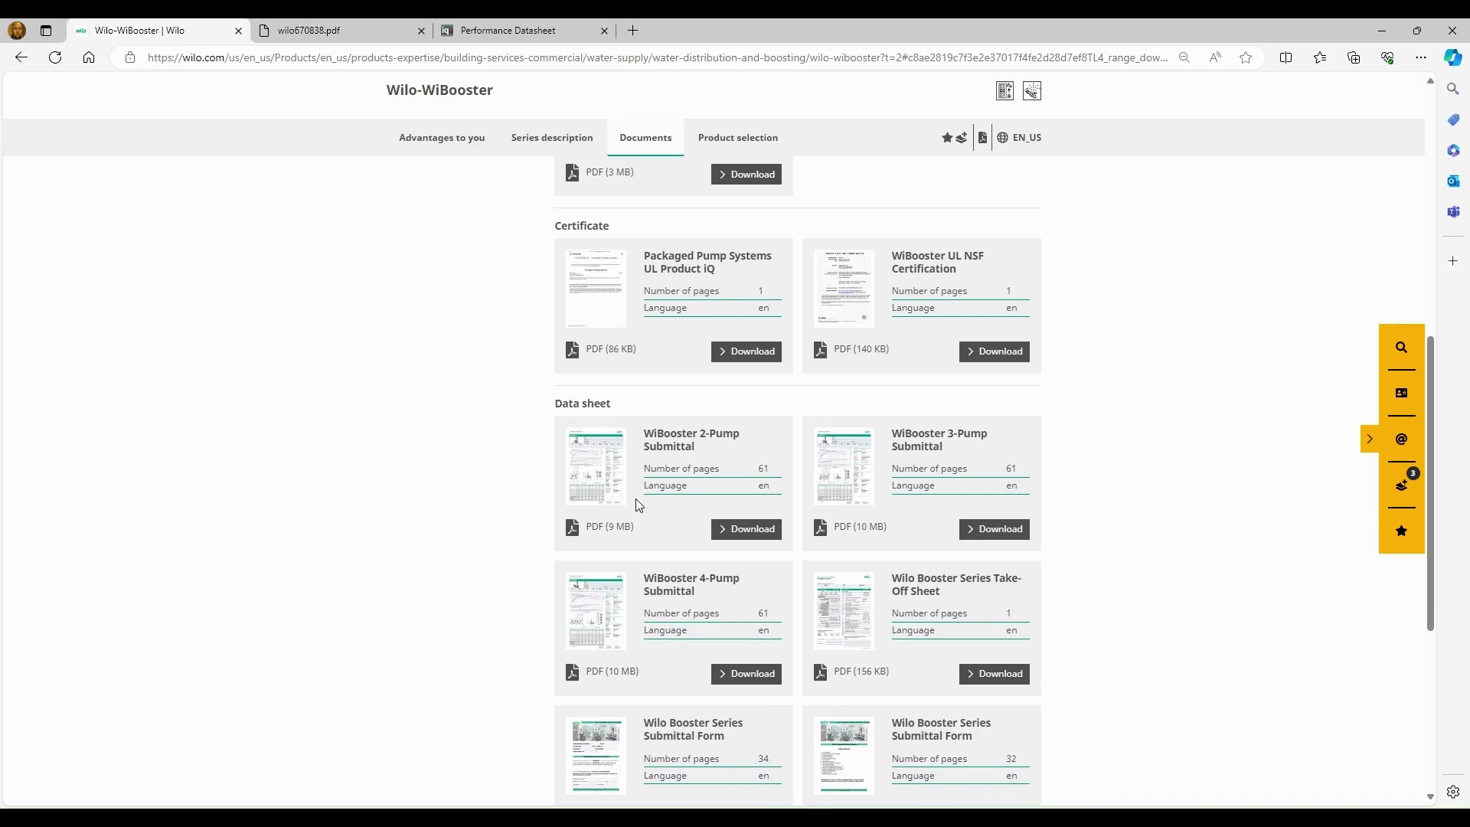
scroll(635, 498, down, 1)
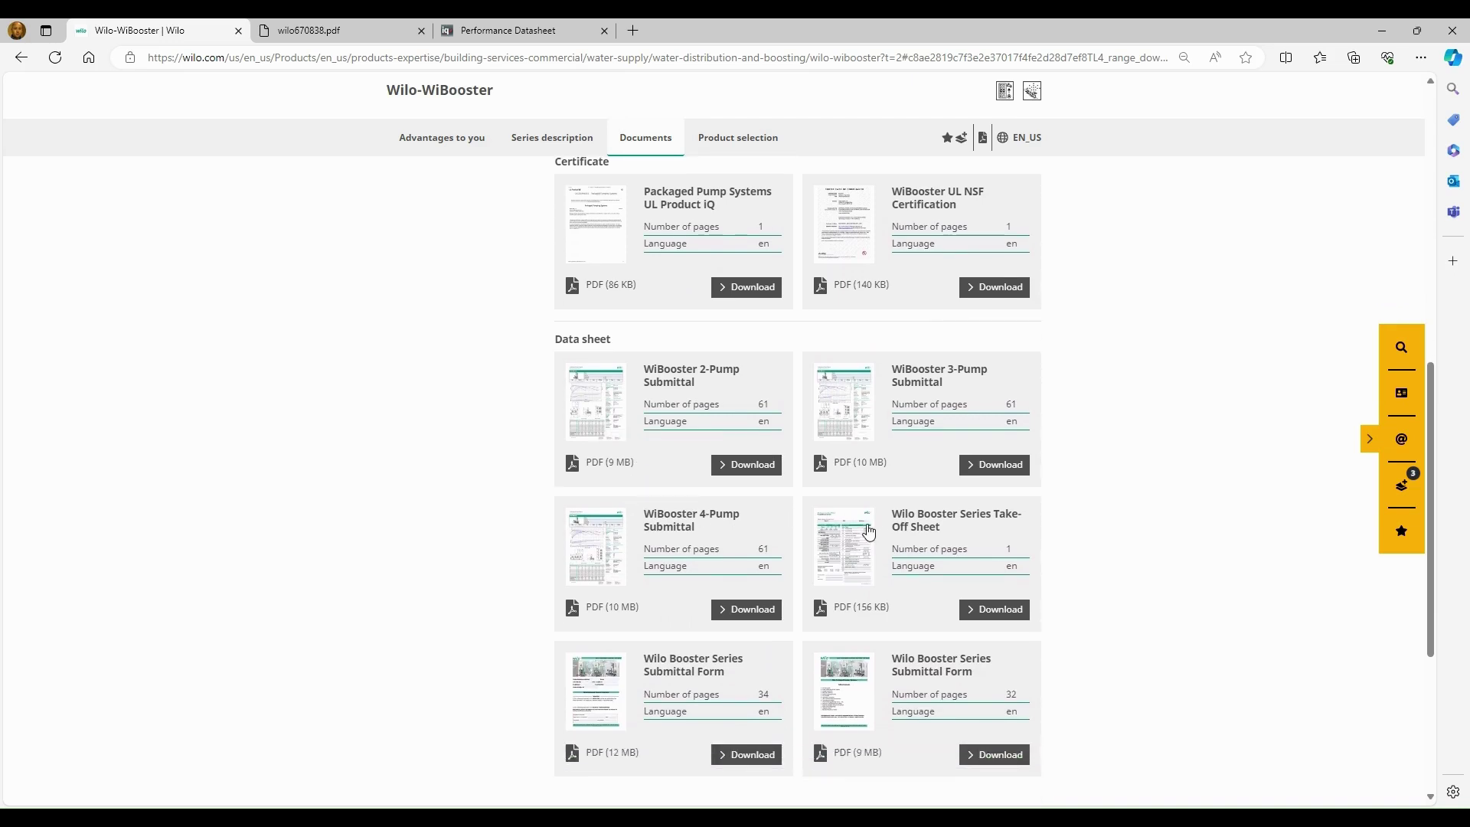
scroll(1164, 613, down, 1)
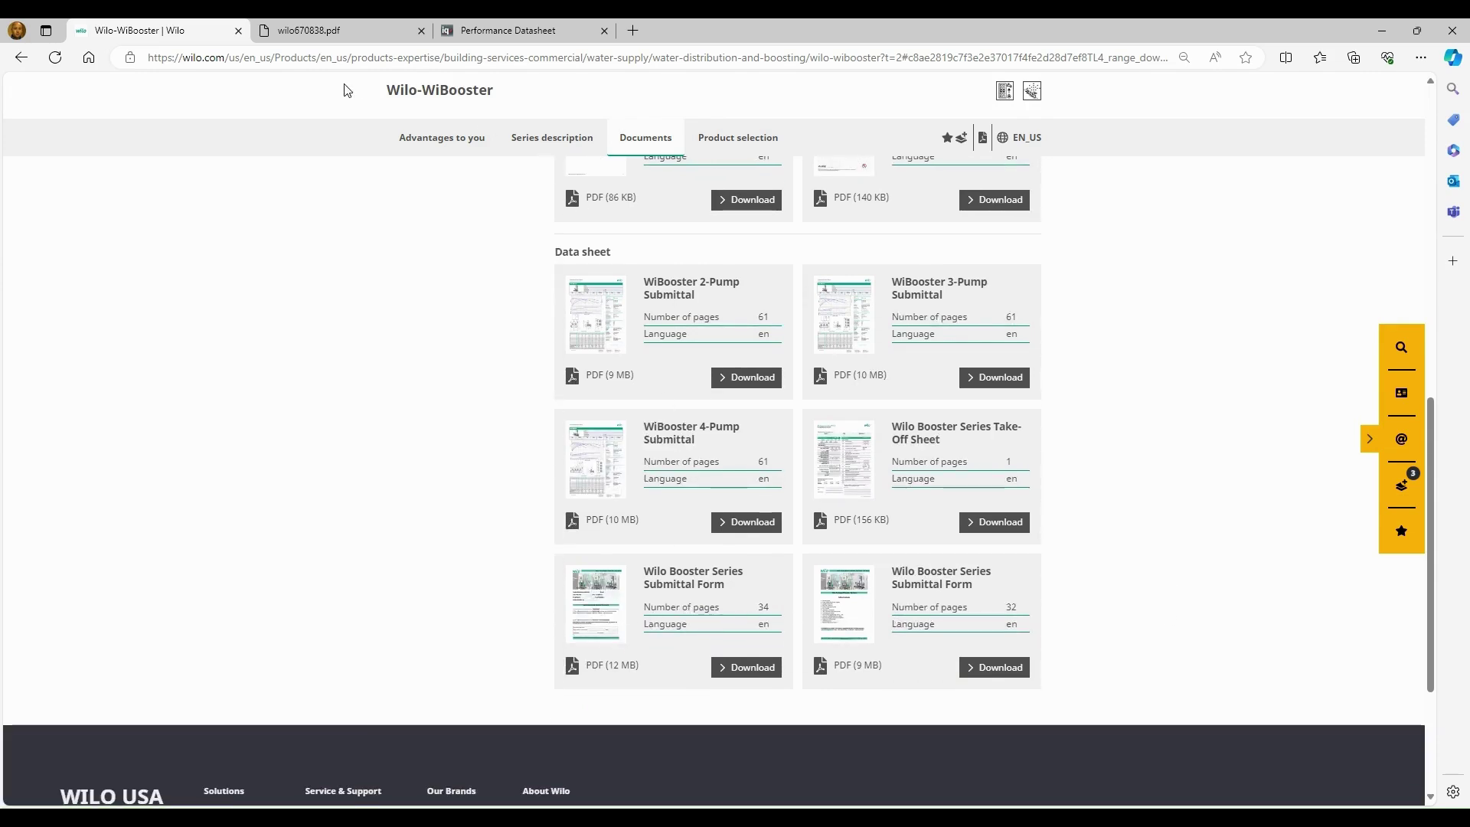
- Examine the packaged booster submittal form wilo670838.pdf, from the cover and table of contents through the system scope and mechanical component cut-sheets
click(318, 31)
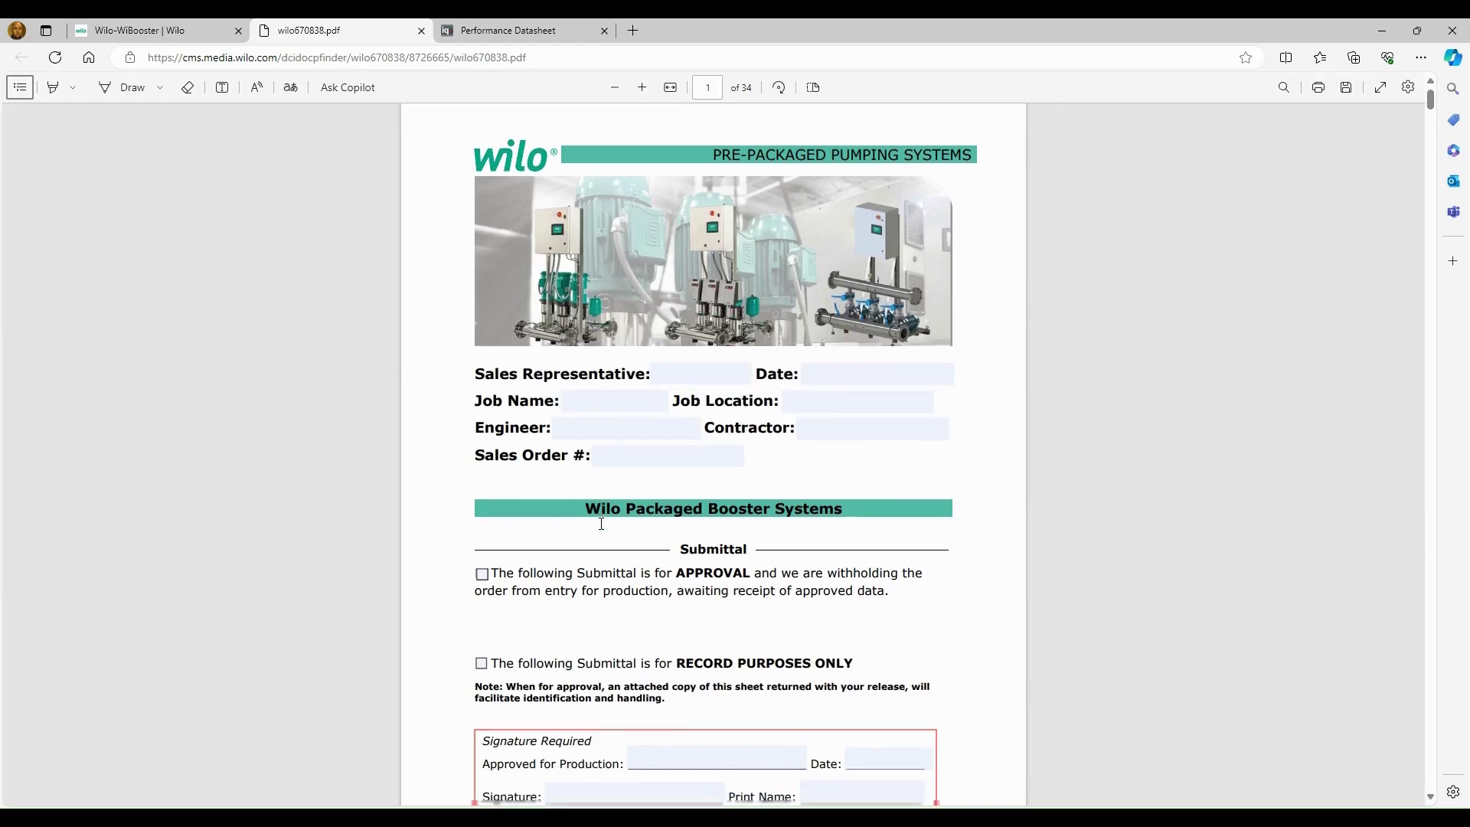
scroll(601, 524, down, 6)
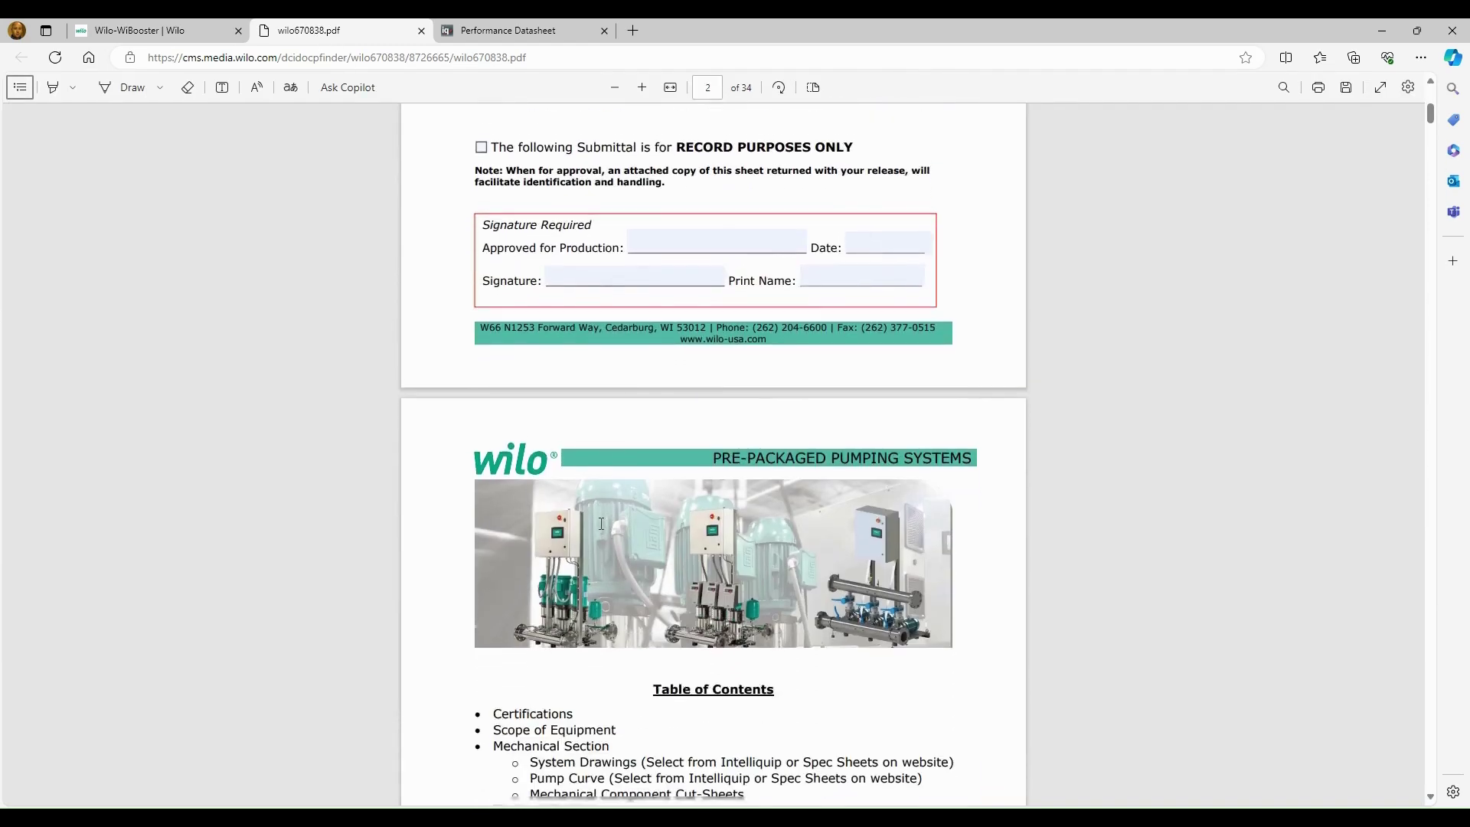
scroll(601, 524, down, 4)
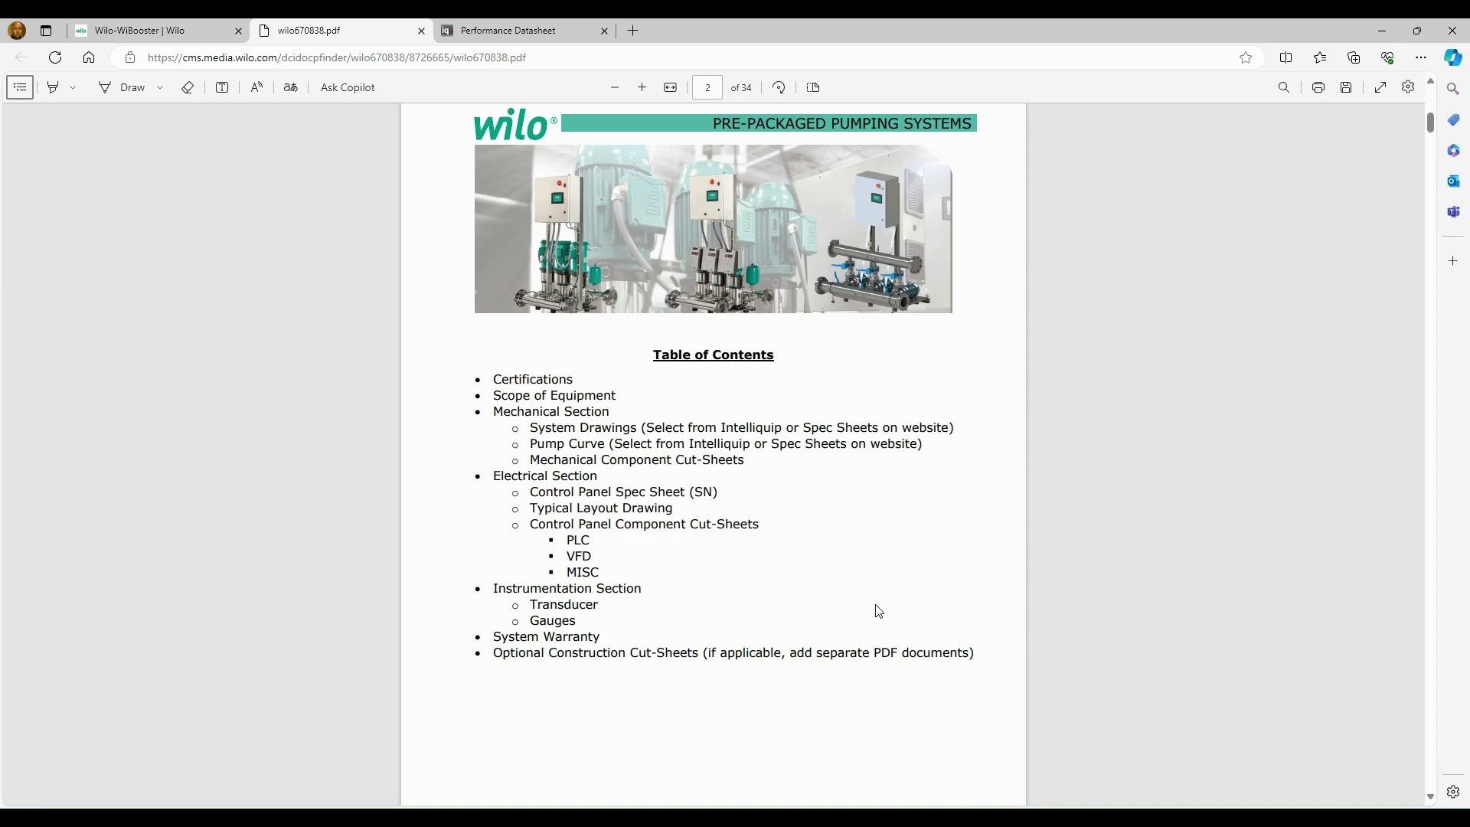
scroll(874, 605, down, 10)
scroll(877, 604, down, 15)
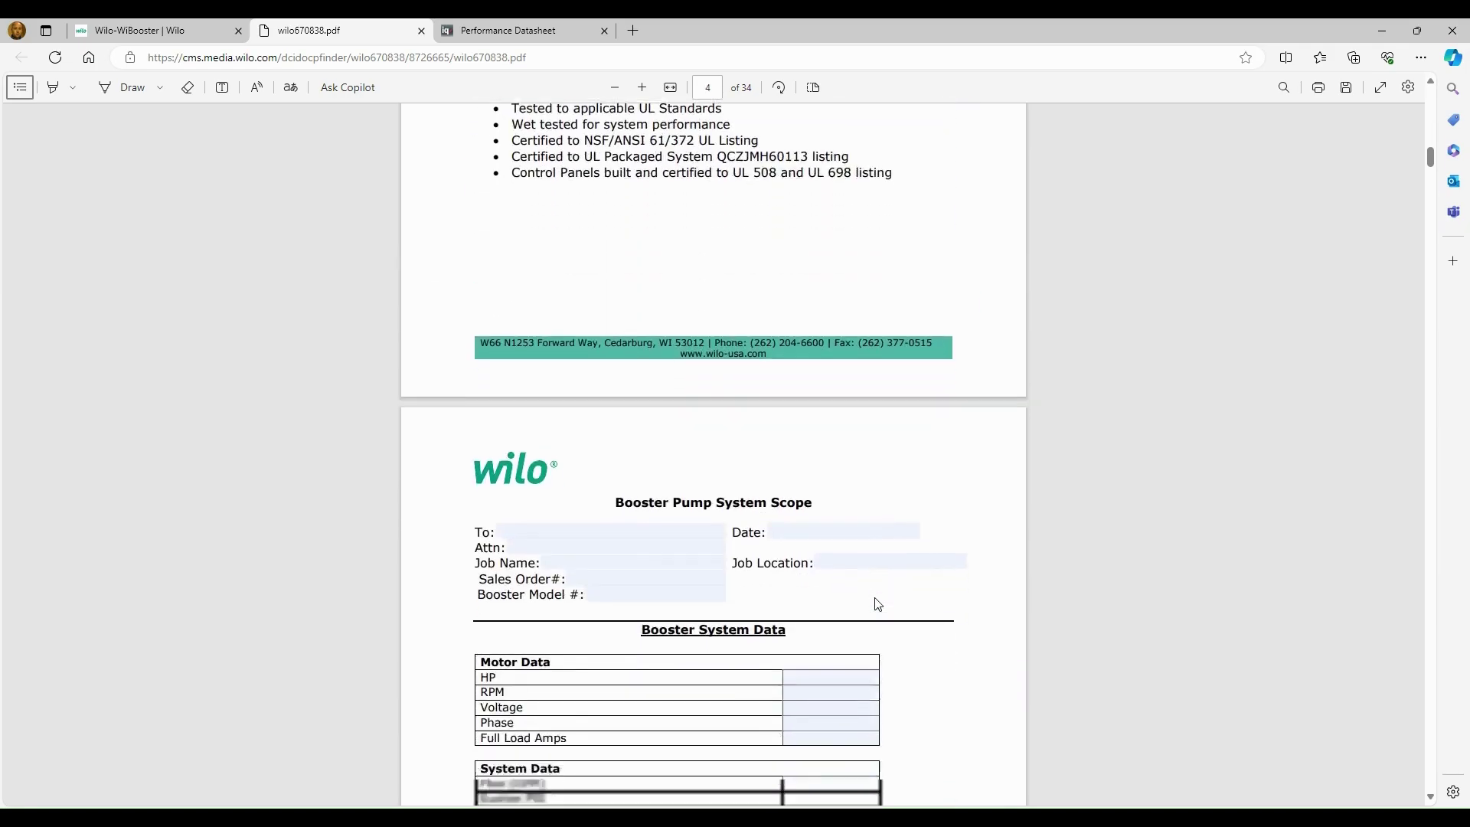
scroll(877, 604, down, 15)
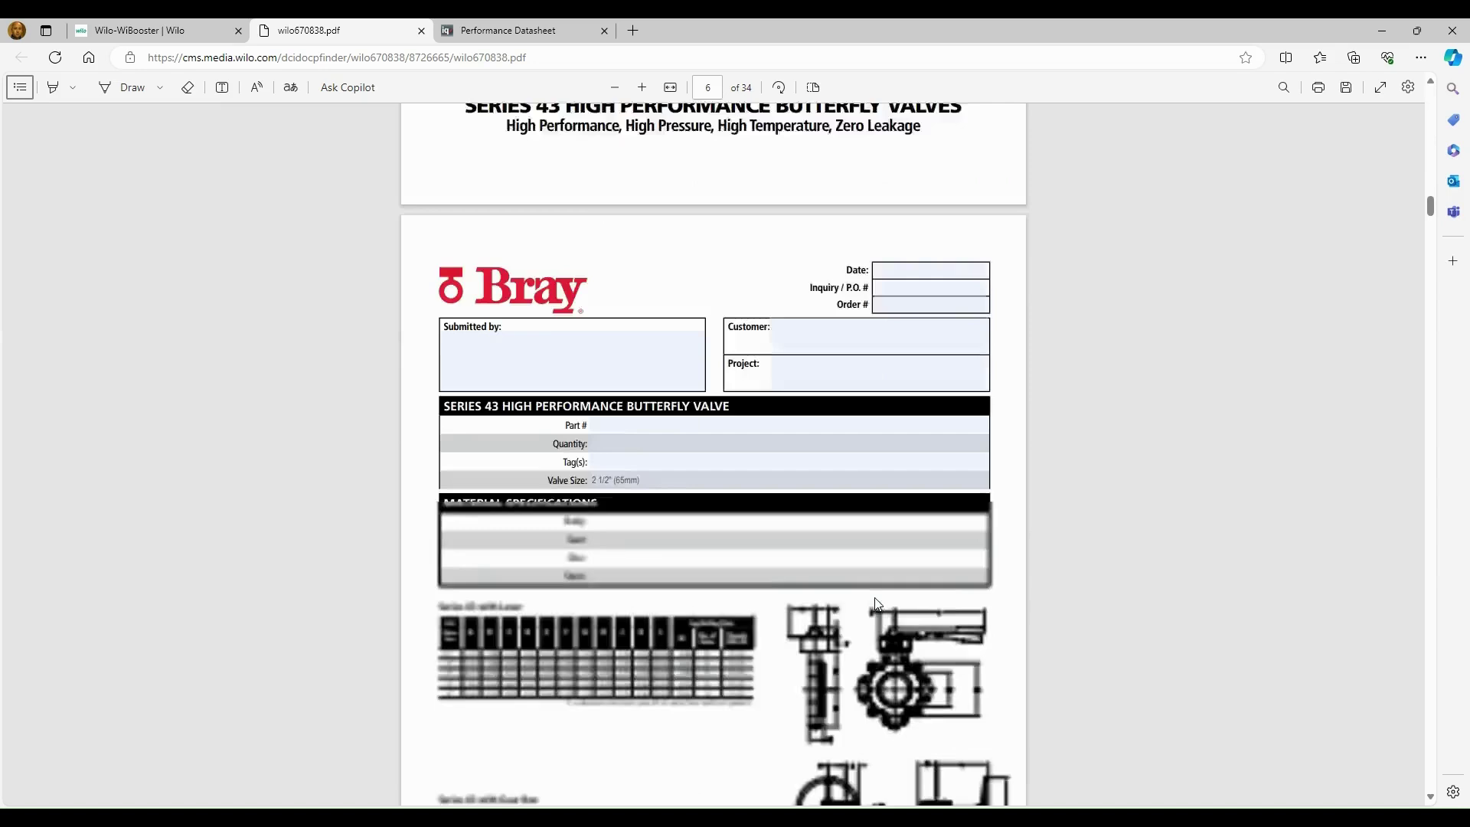
scroll(877, 604, down, 15)
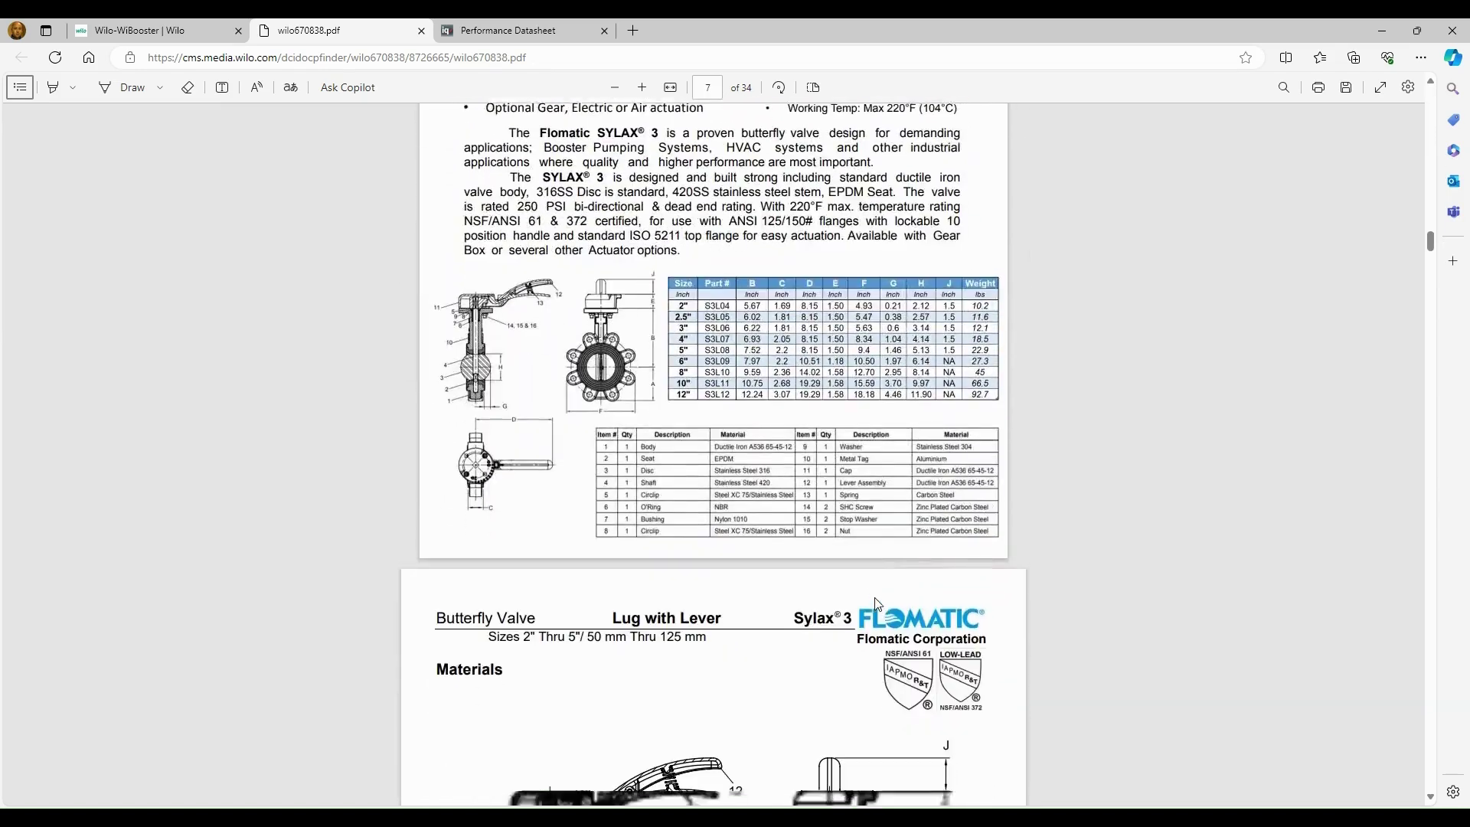
scroll(877, 604, down, 15)
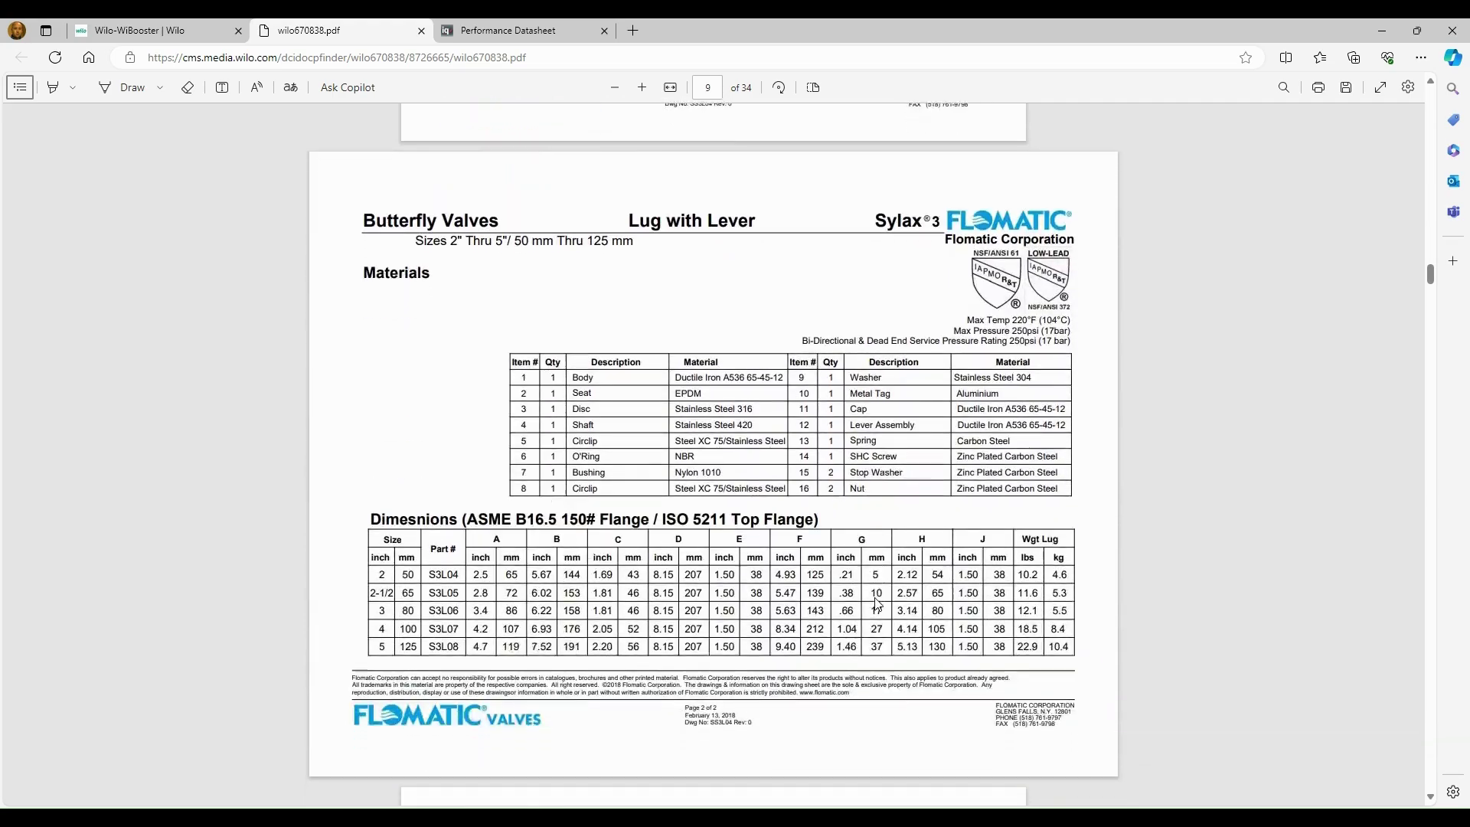
scroll(877, 604, down, 5)
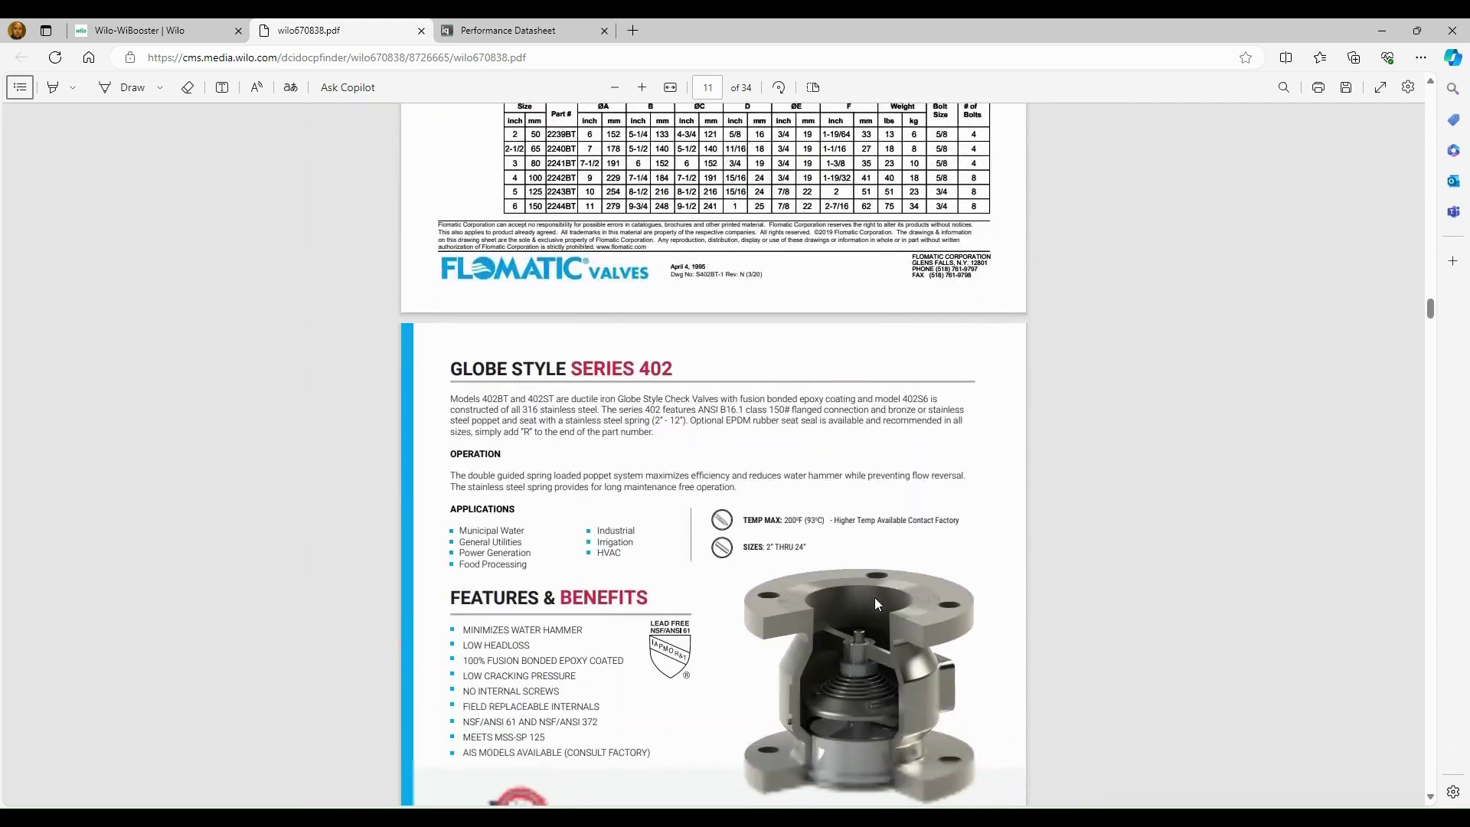
scroll(874, 604, down, 15)
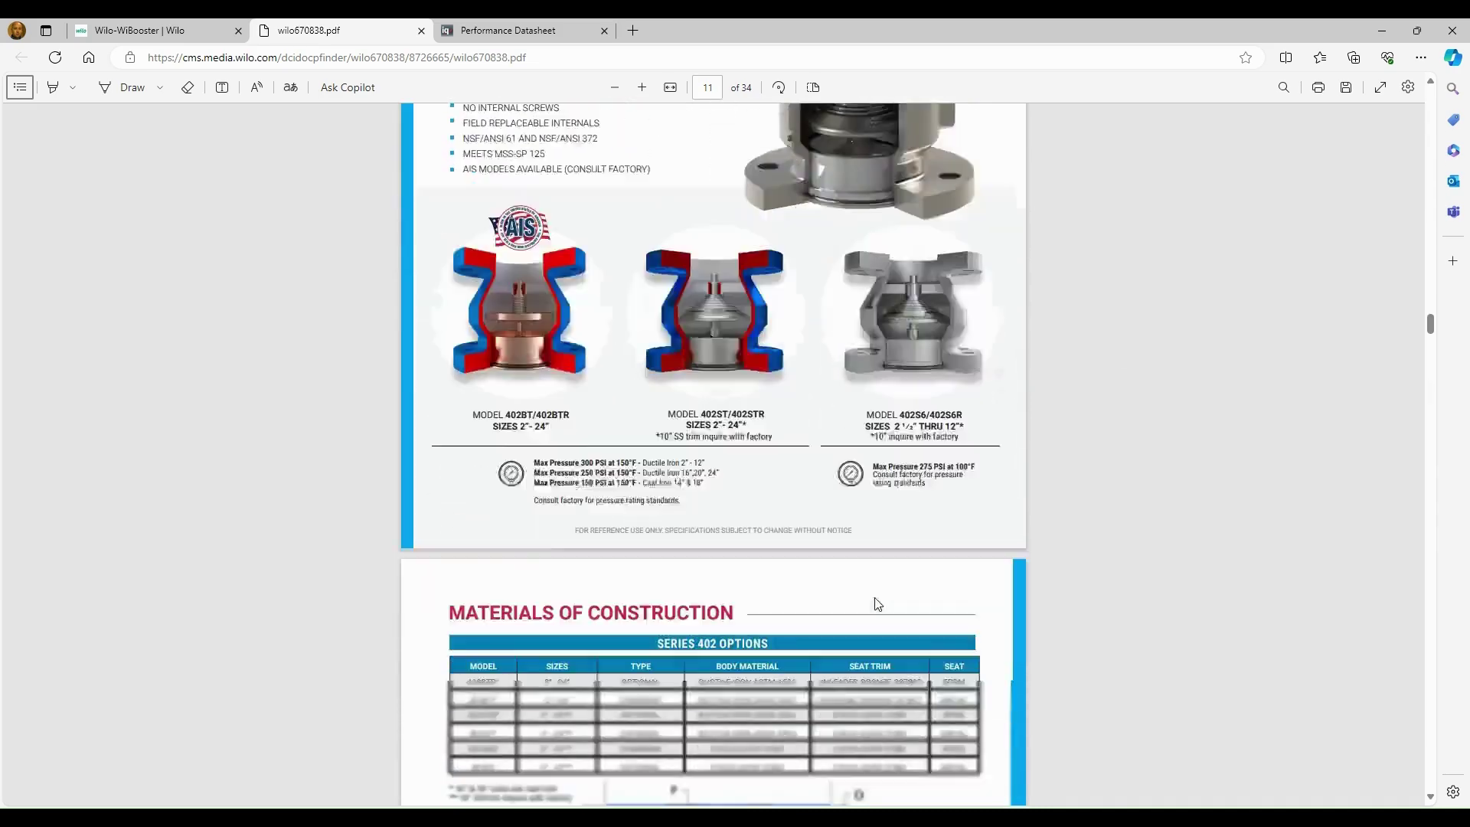
scroll(877, 604, down, 15)
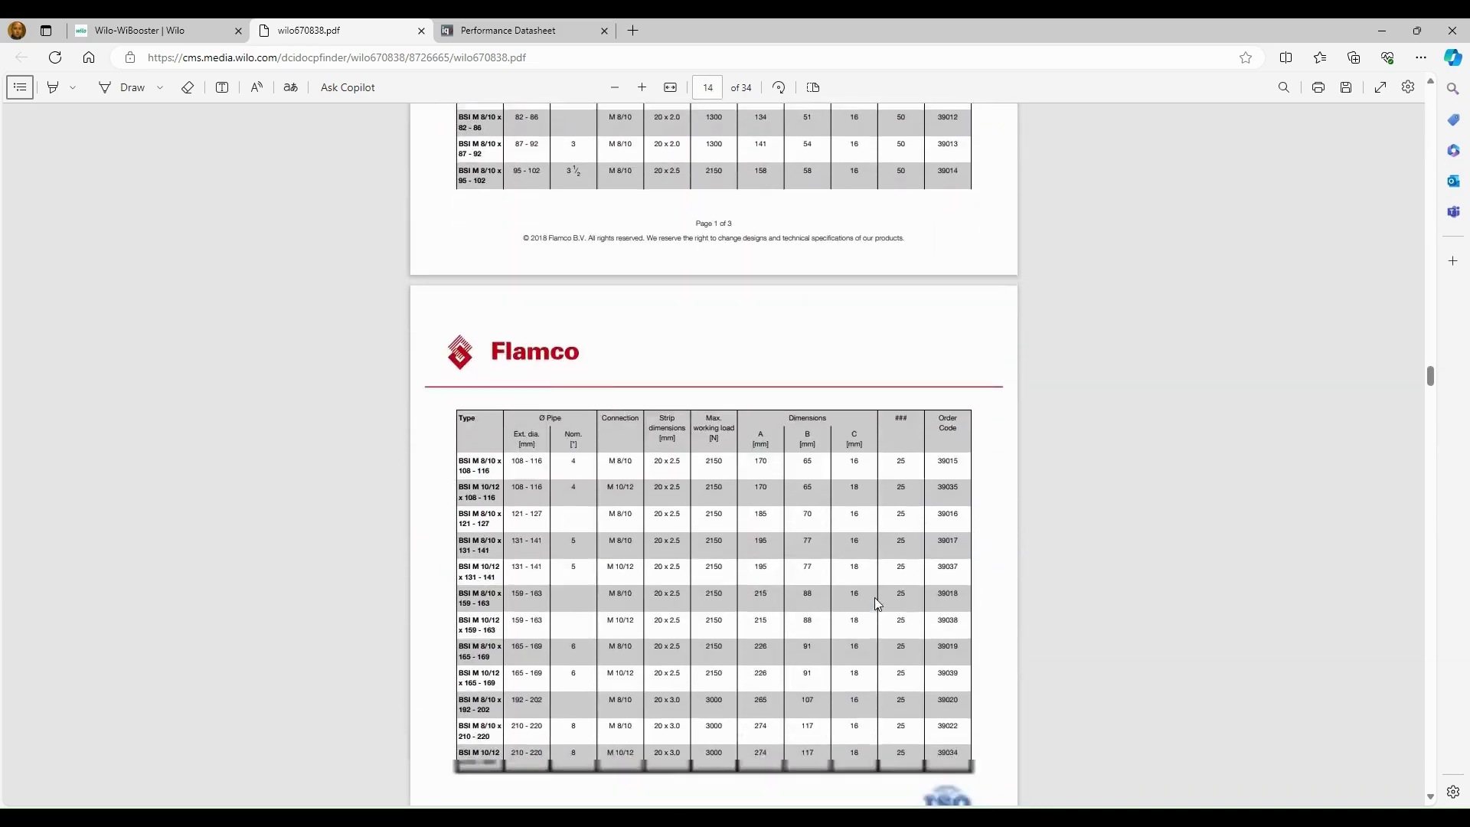
scroll(878, 604, down, 15)
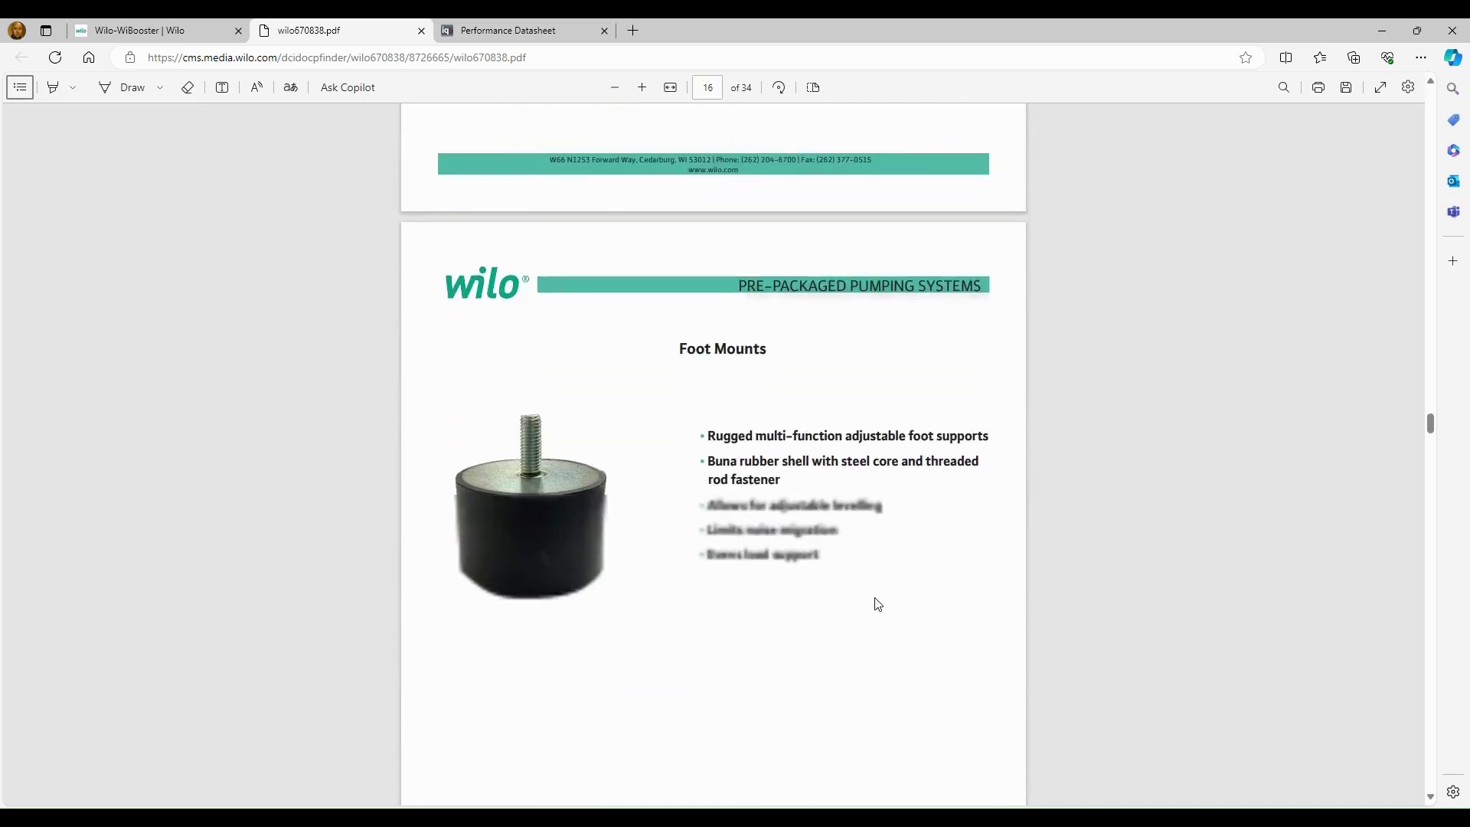
scroll(877, 604, down, 15)
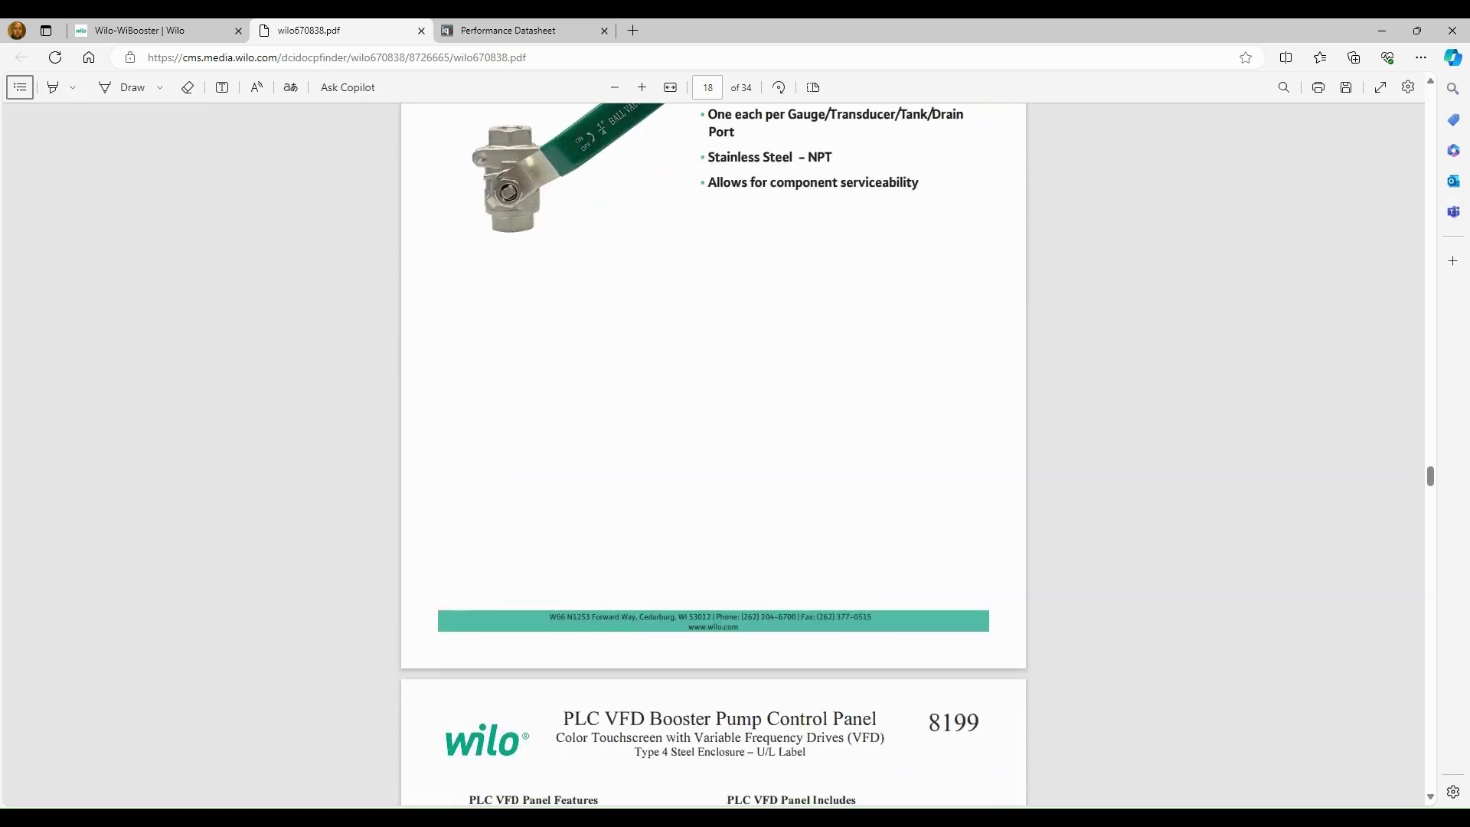
- Open the SiBooster-2 EXCEL V20-05-1/1.5/VCE from the Wilo-SiBooster EXCEL product selection and show its BIM/CAD section
key(ctrl+shift+Tab)
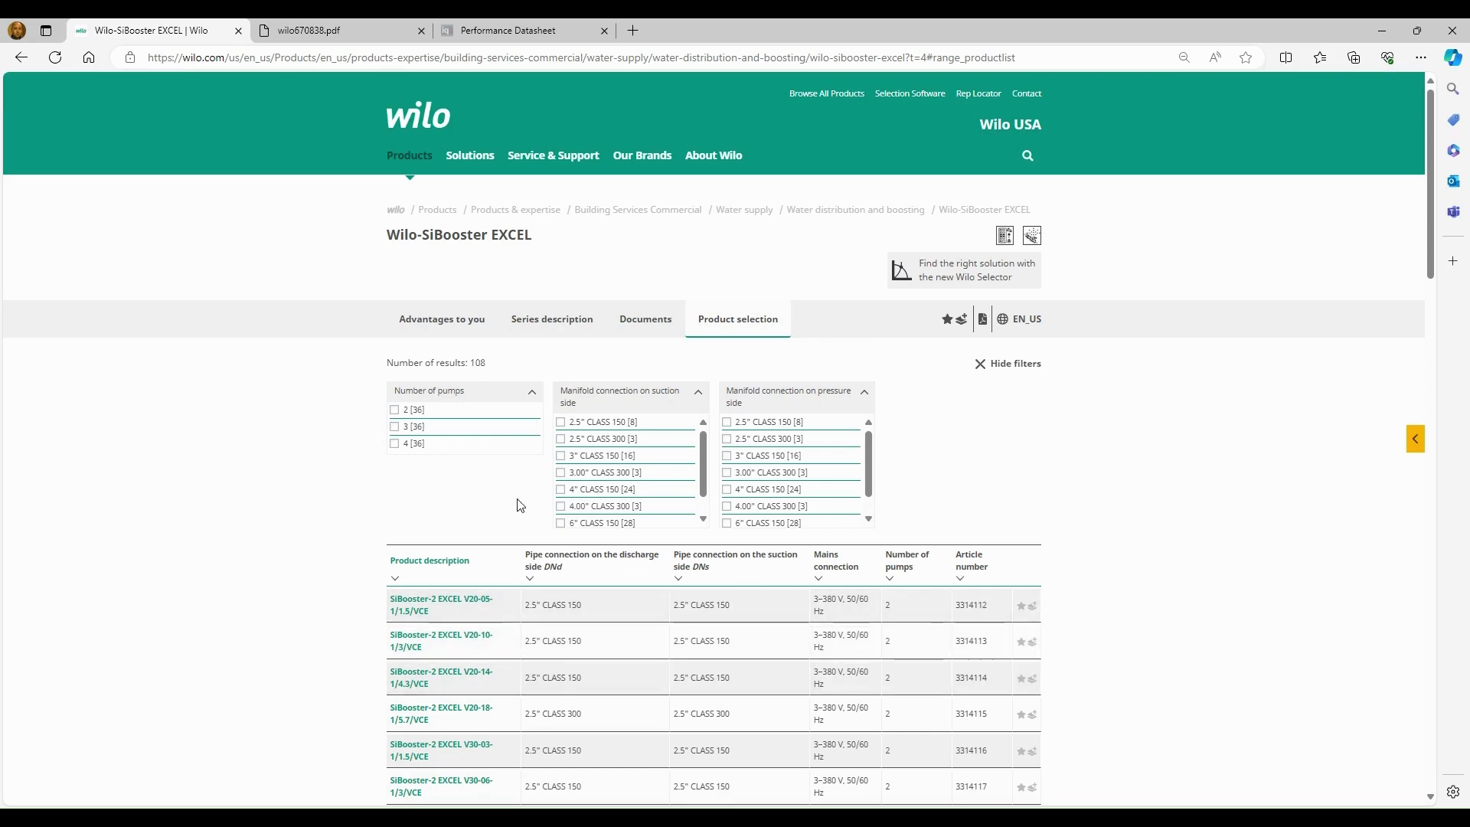
scroll(483, 479, down, 2)
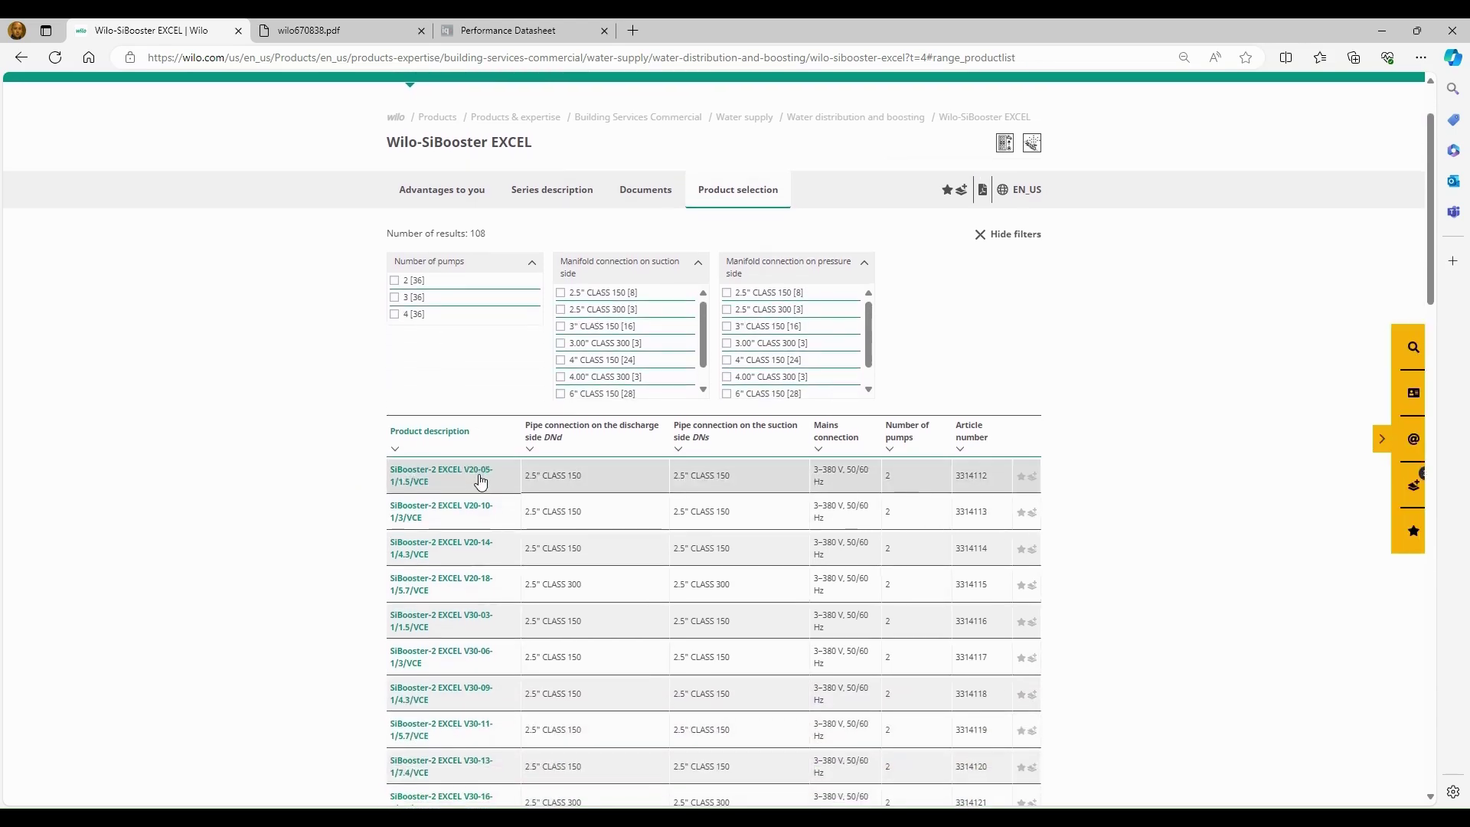
click(418, 480)
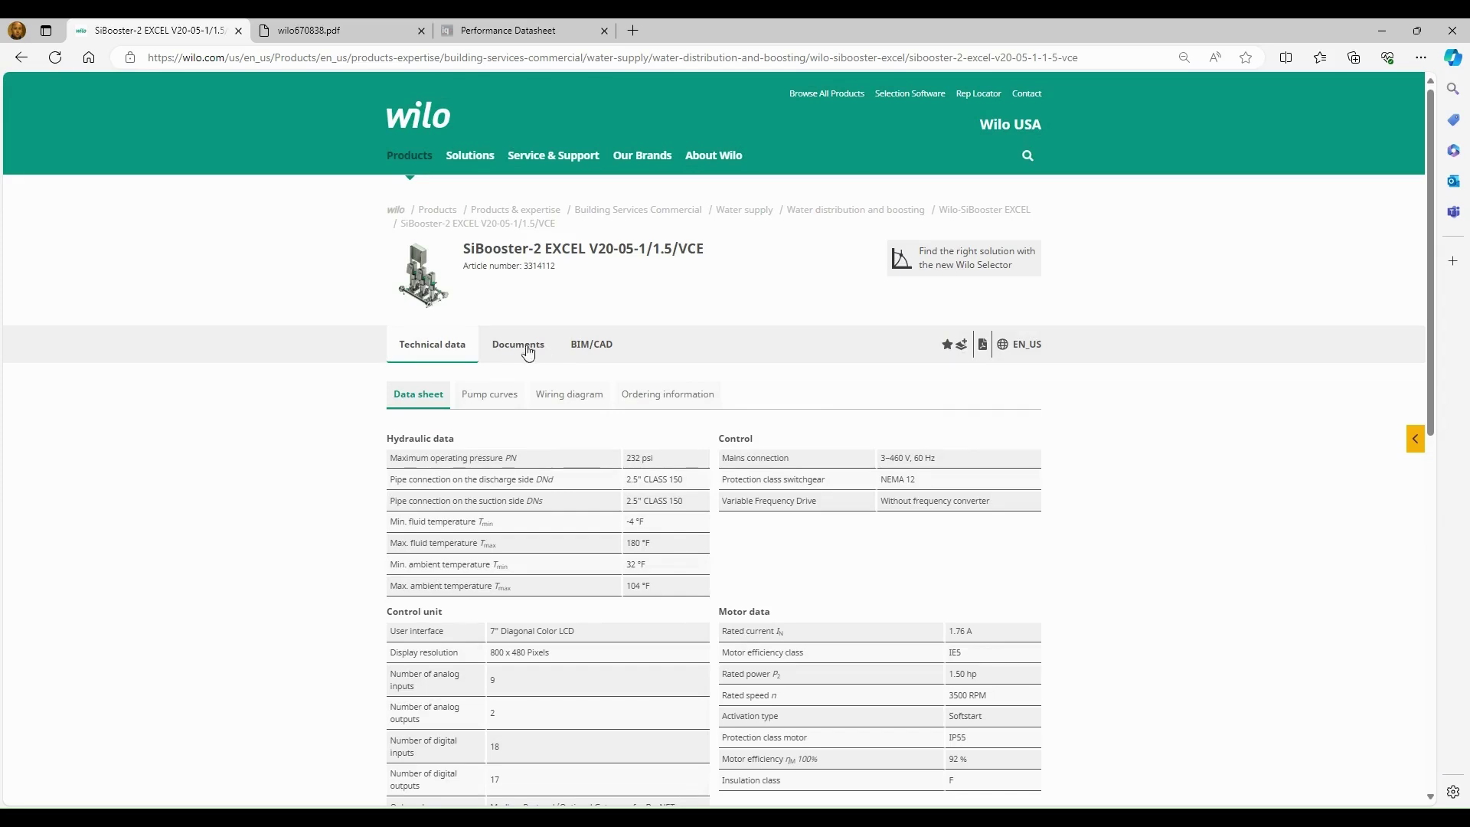
click(581, 351)
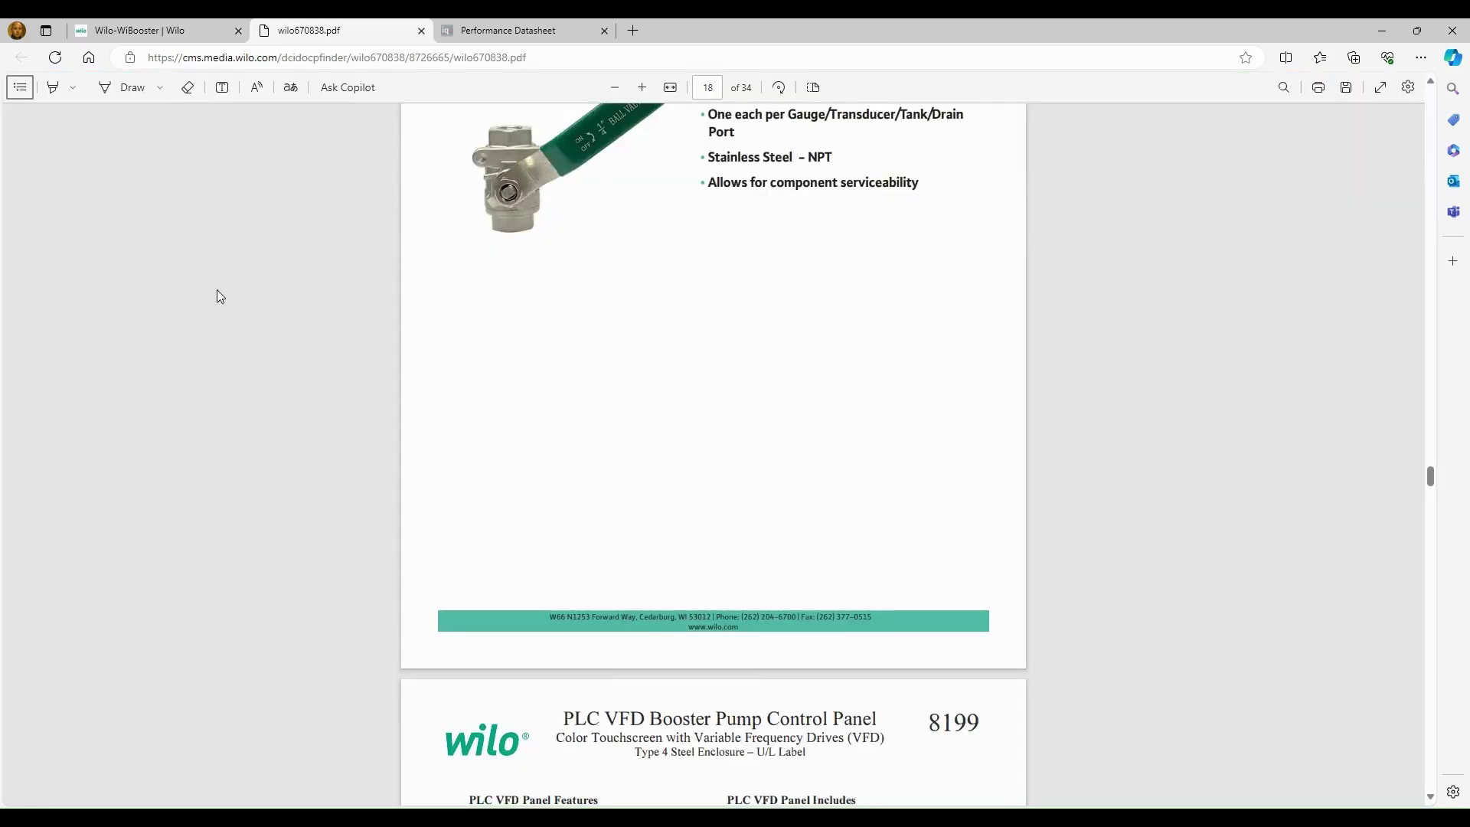
- Return to the Wilo website and open the Building Services warranty document from the Product Warranties page
click(155, 30)
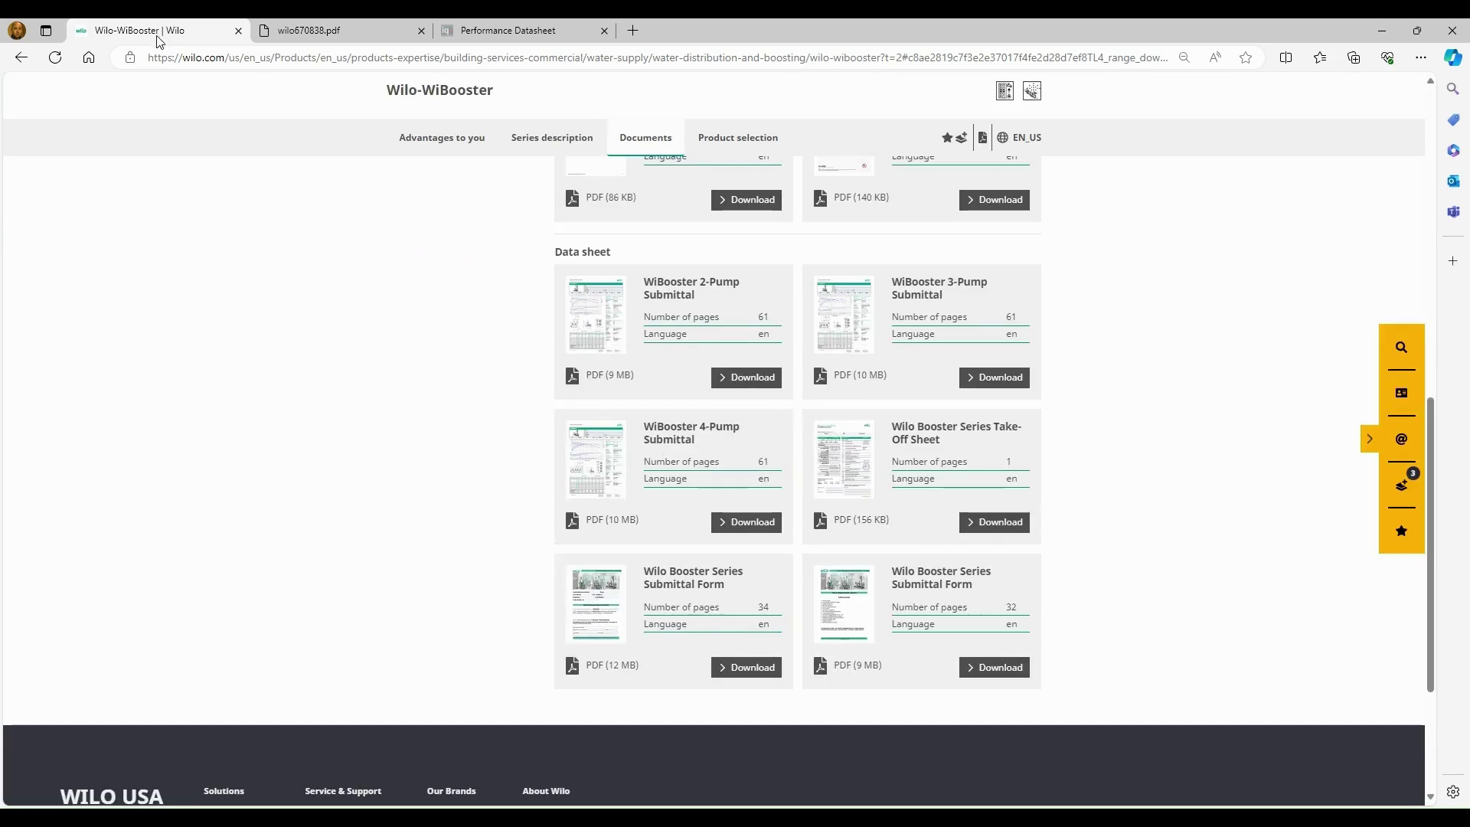
scroll(430, 649, up, 4)
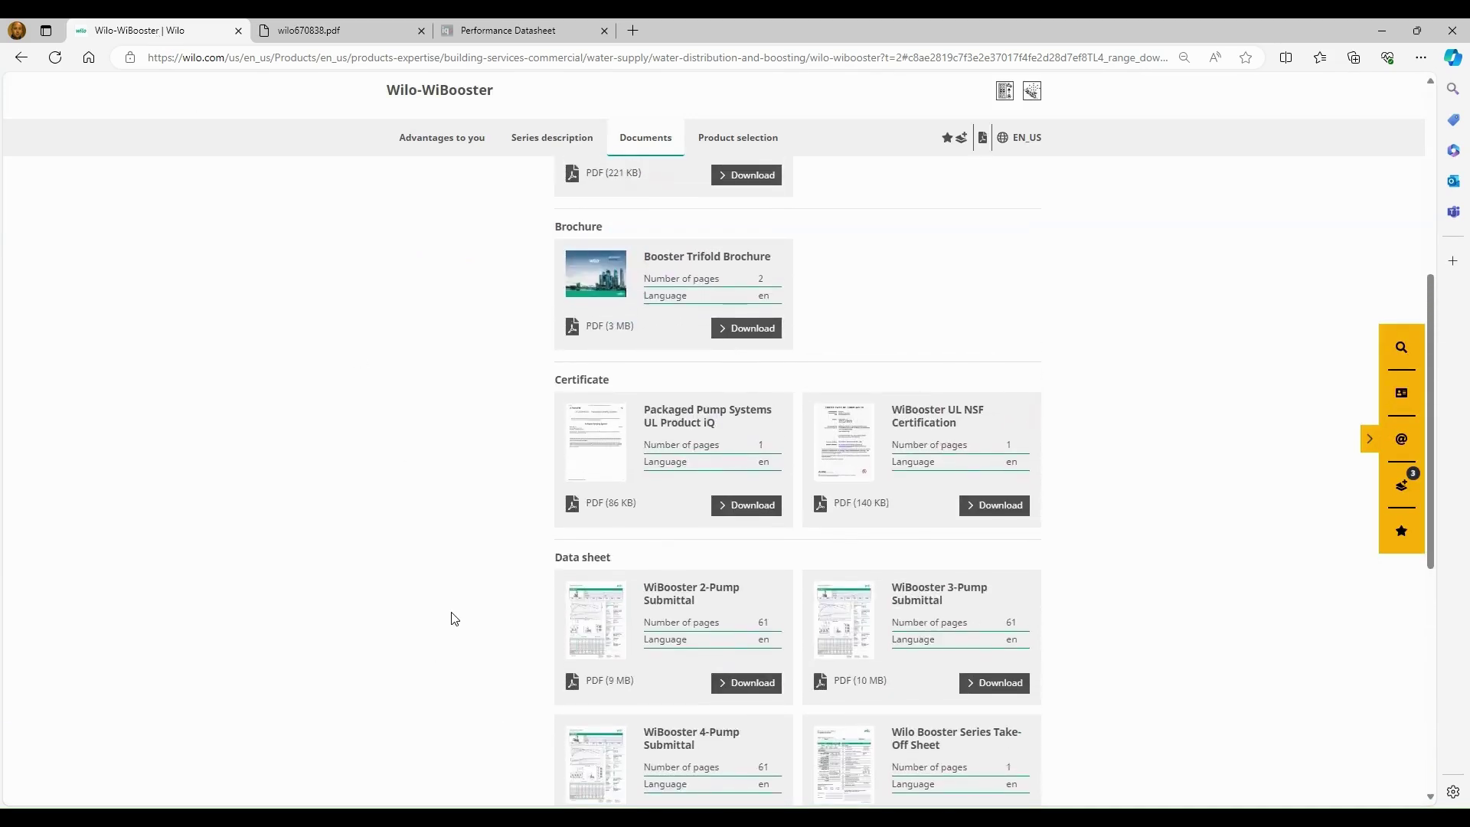
scroll(350, 393, up, 7)
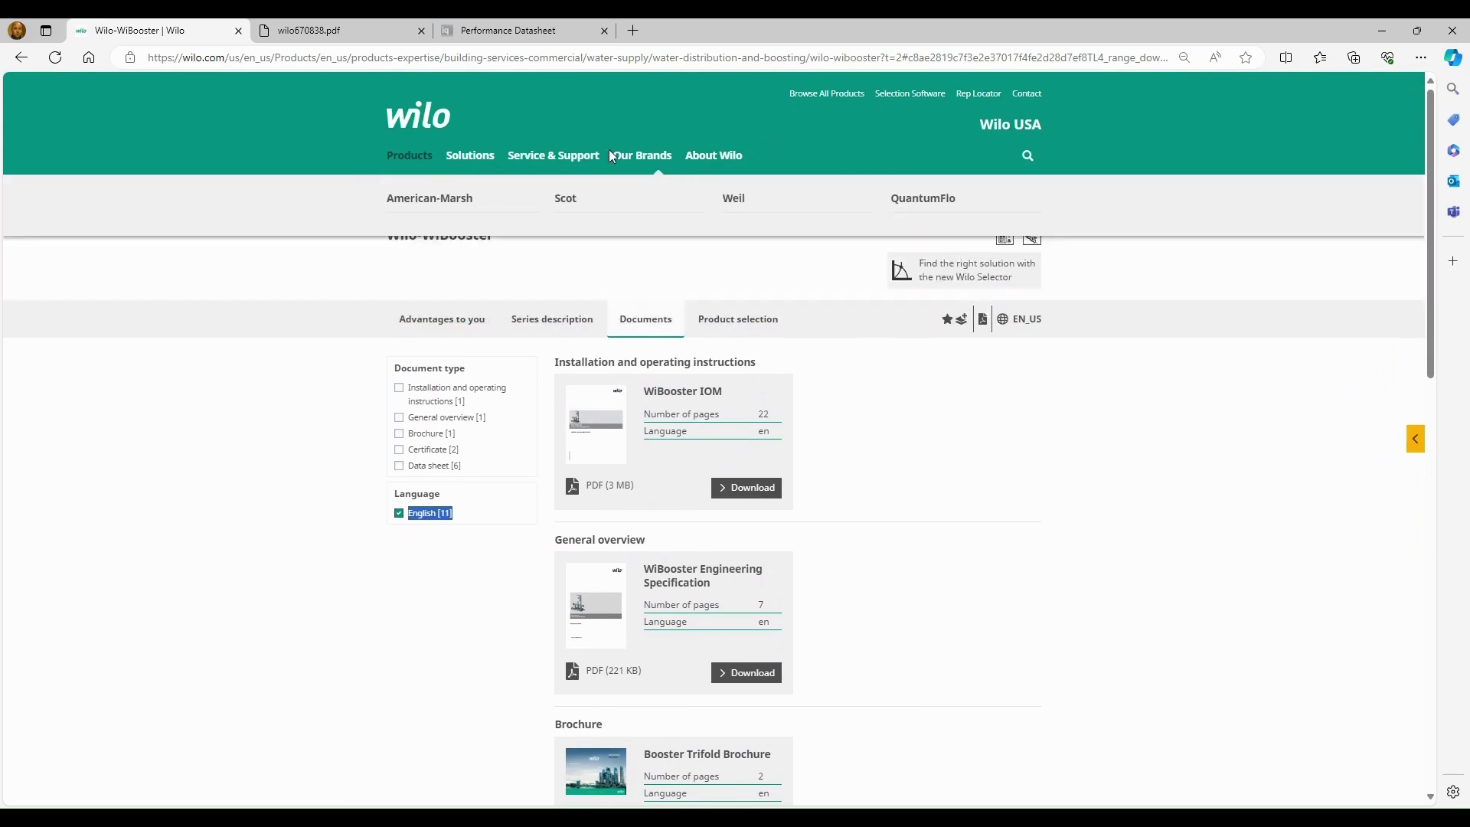
mouse_move(596, 152)
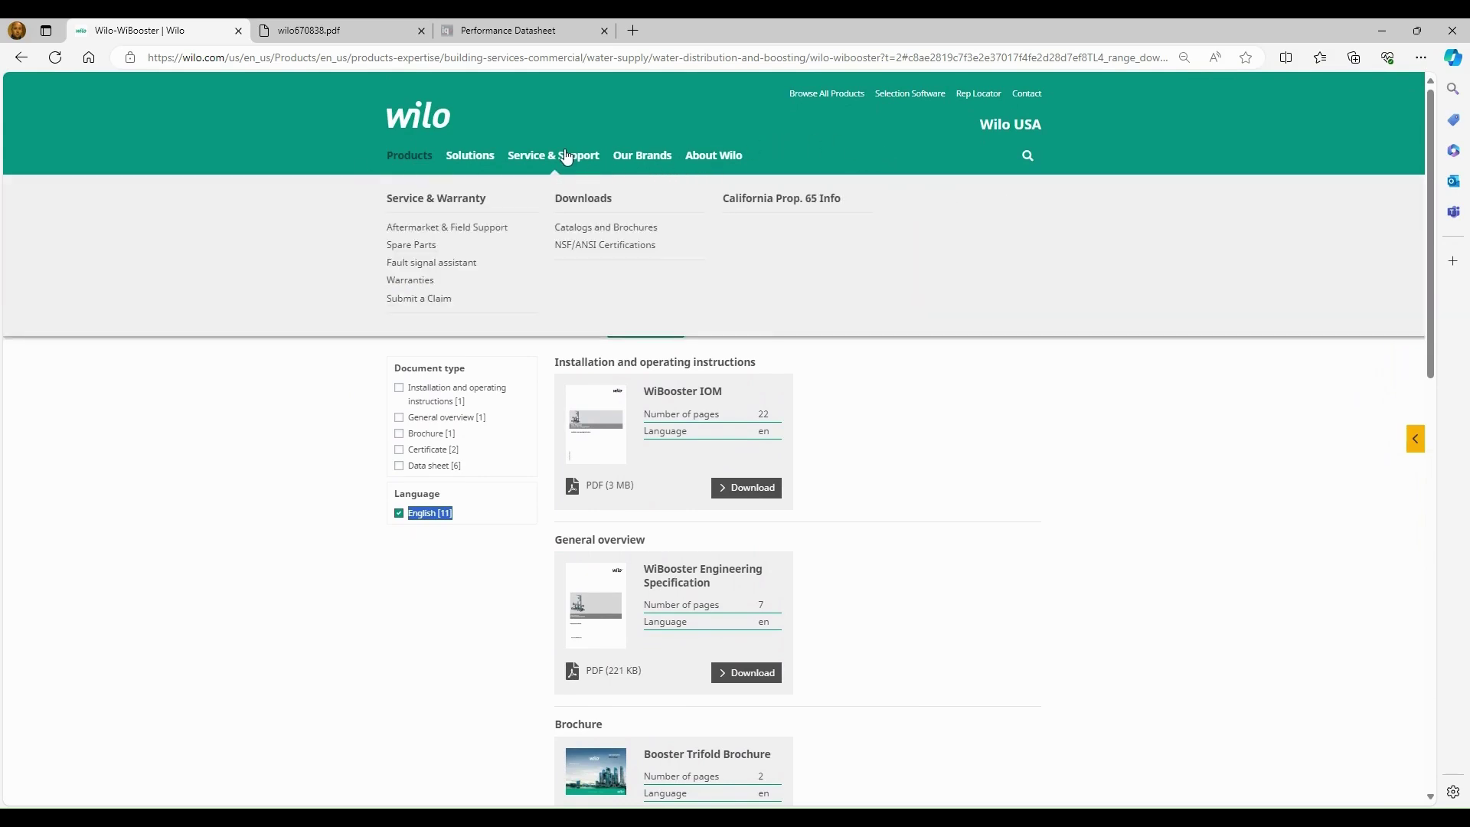
click(410, 280)
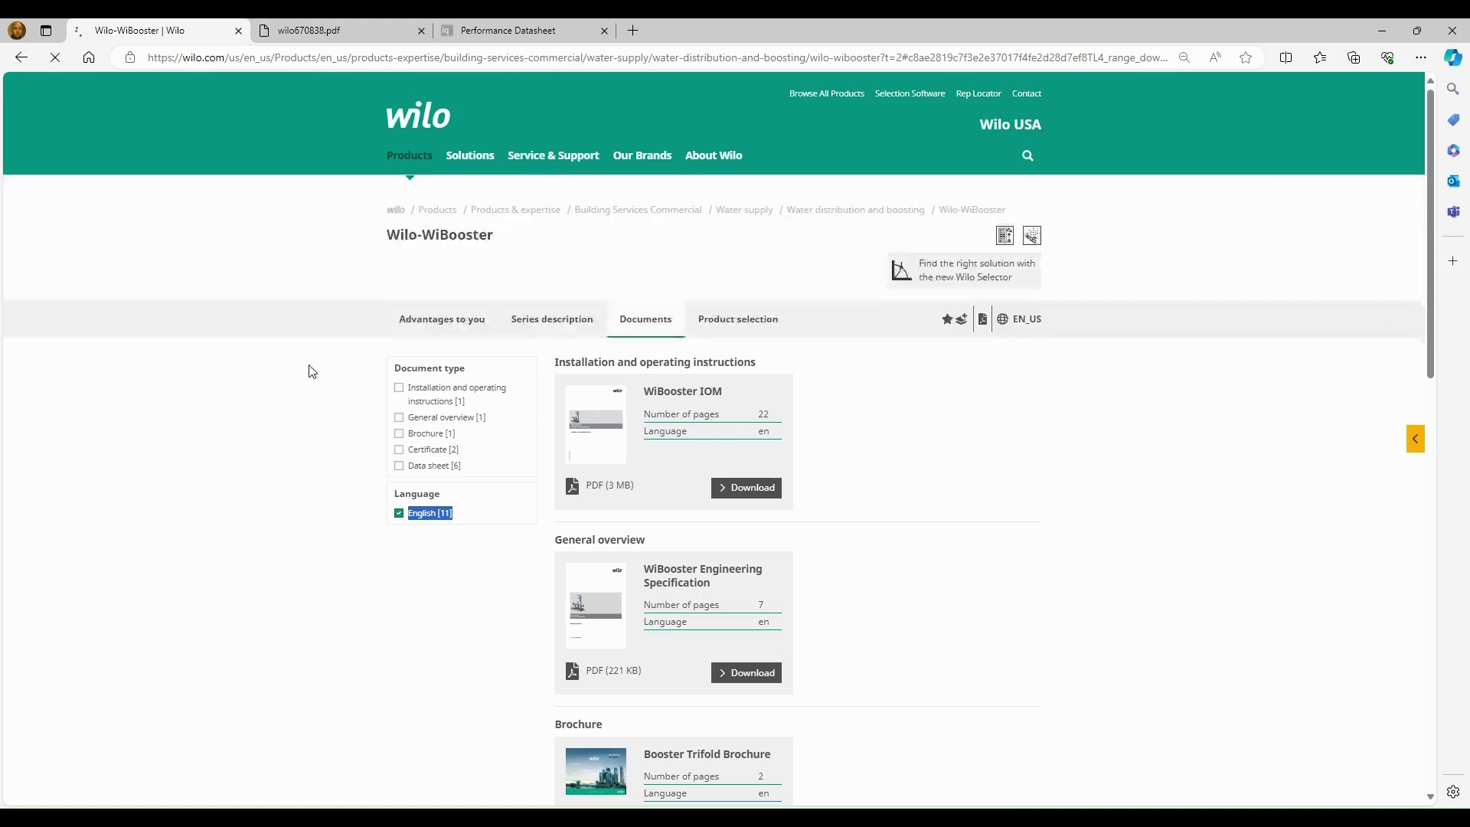
scroll(248, 506, down, 1)
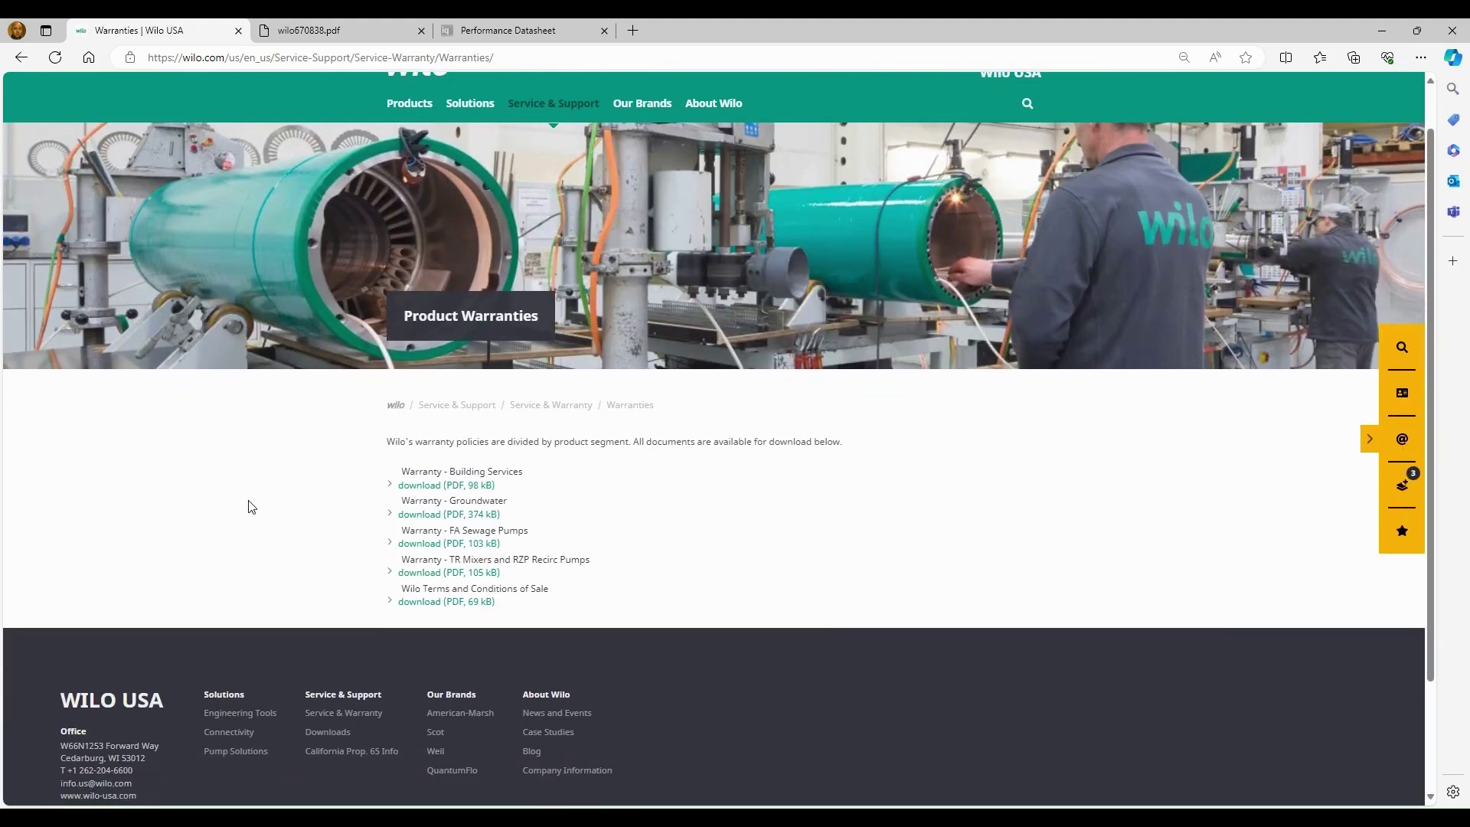
click(441, 487)
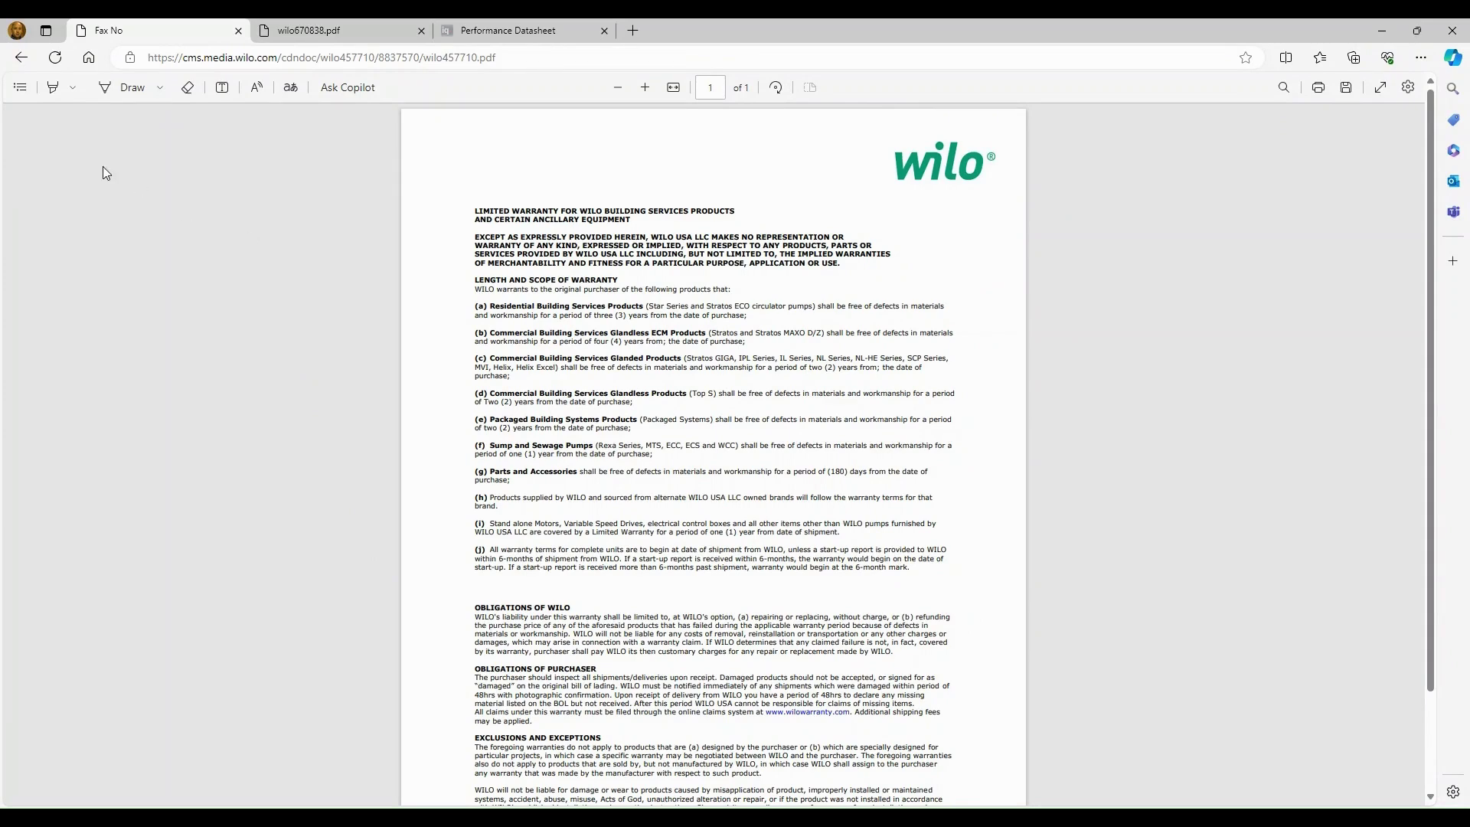
- Leave the warranty document and open the Submit a Claim page under Service & Support
click(22, 58)
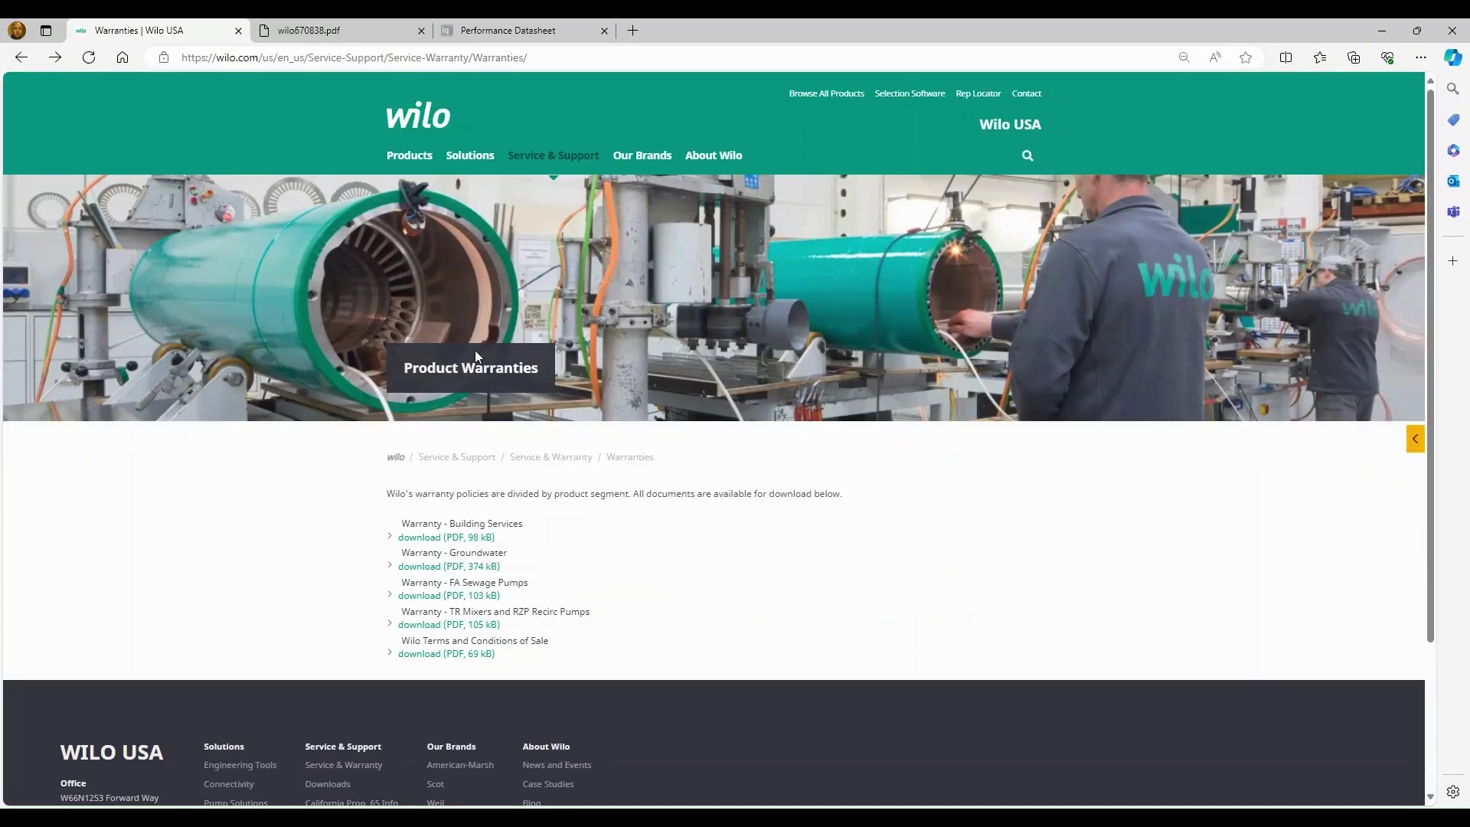
mouse_move(546, 157)
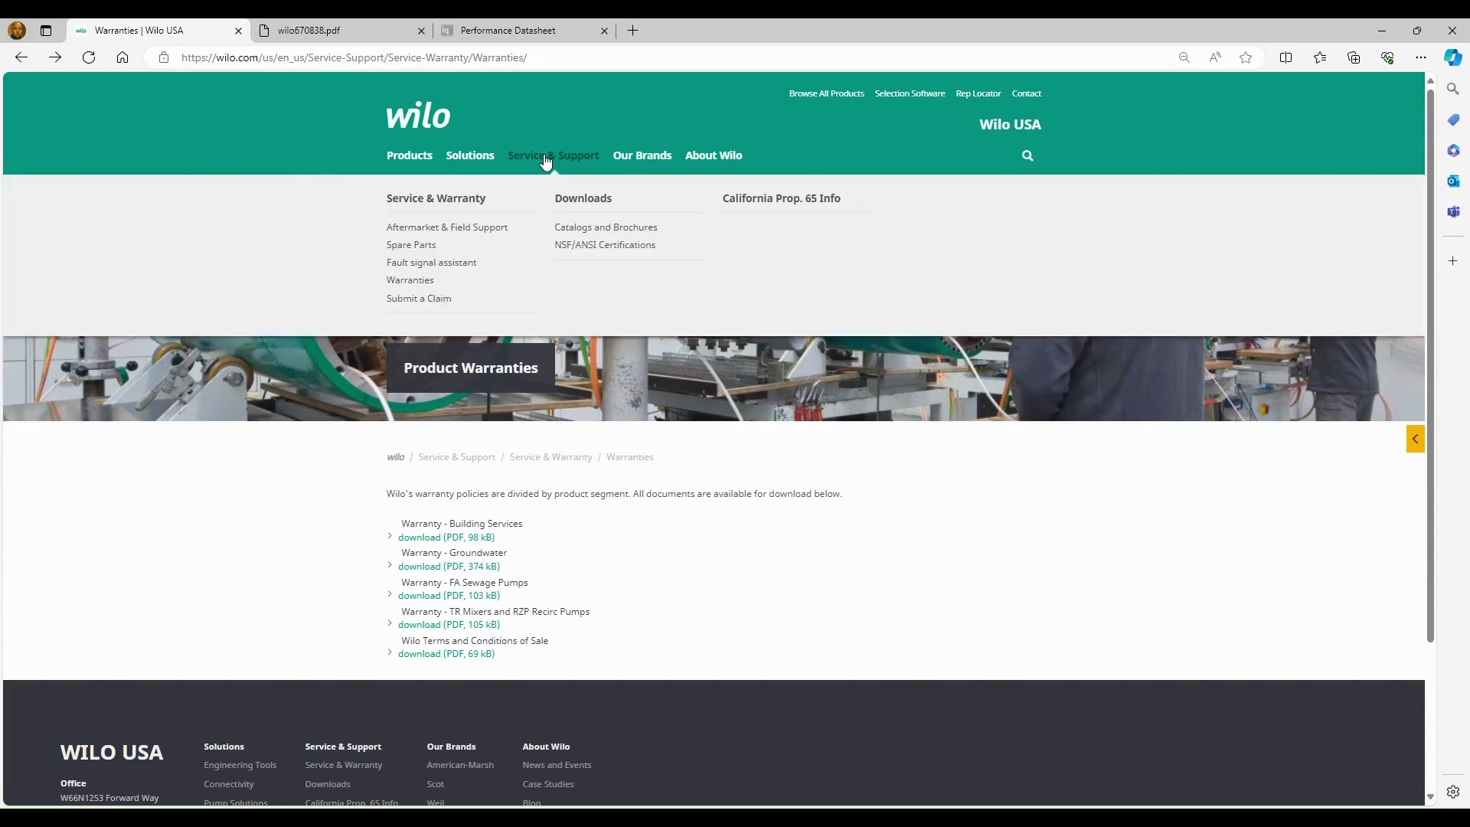
click(418, 300)
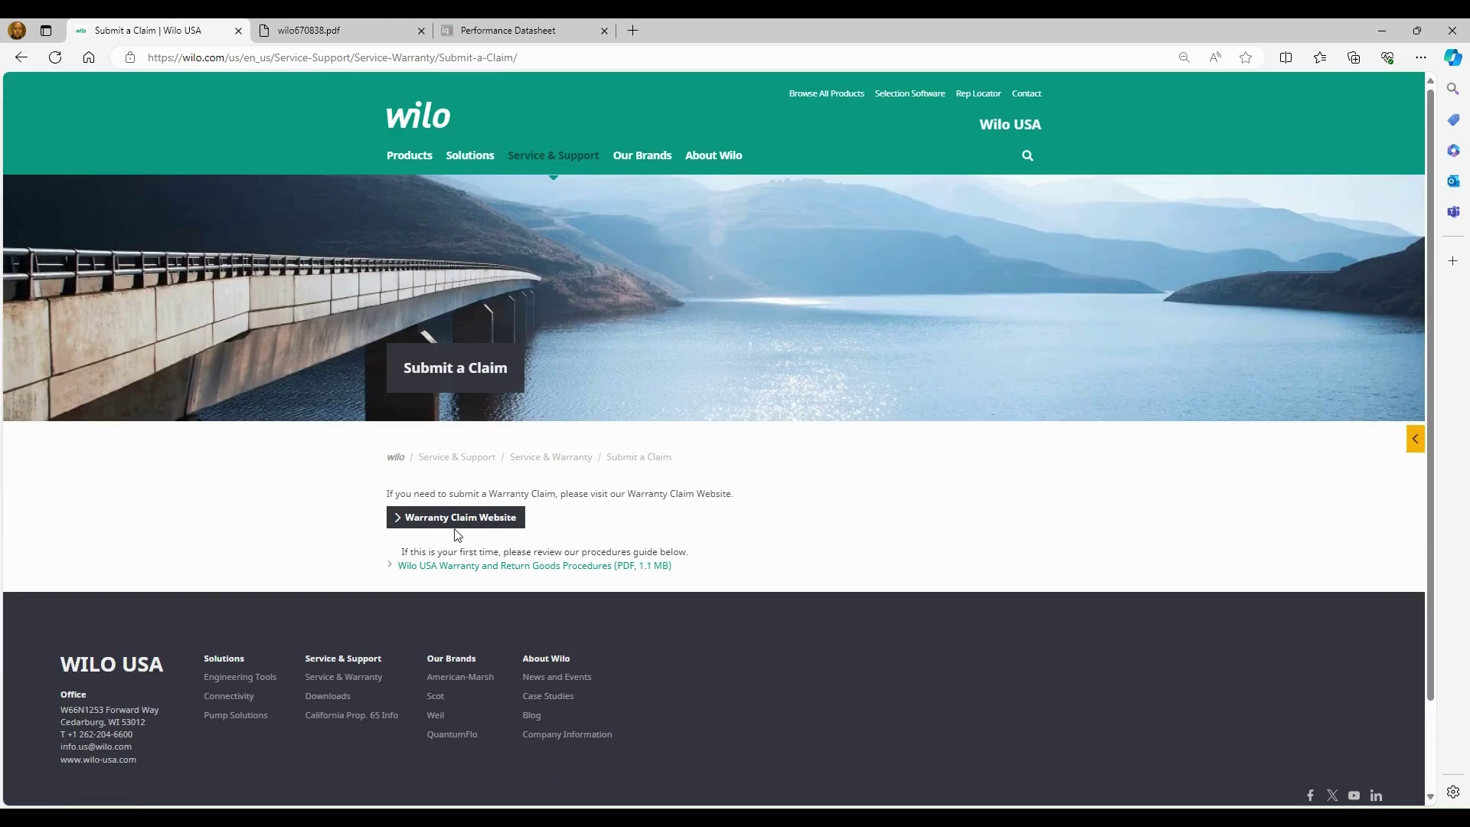